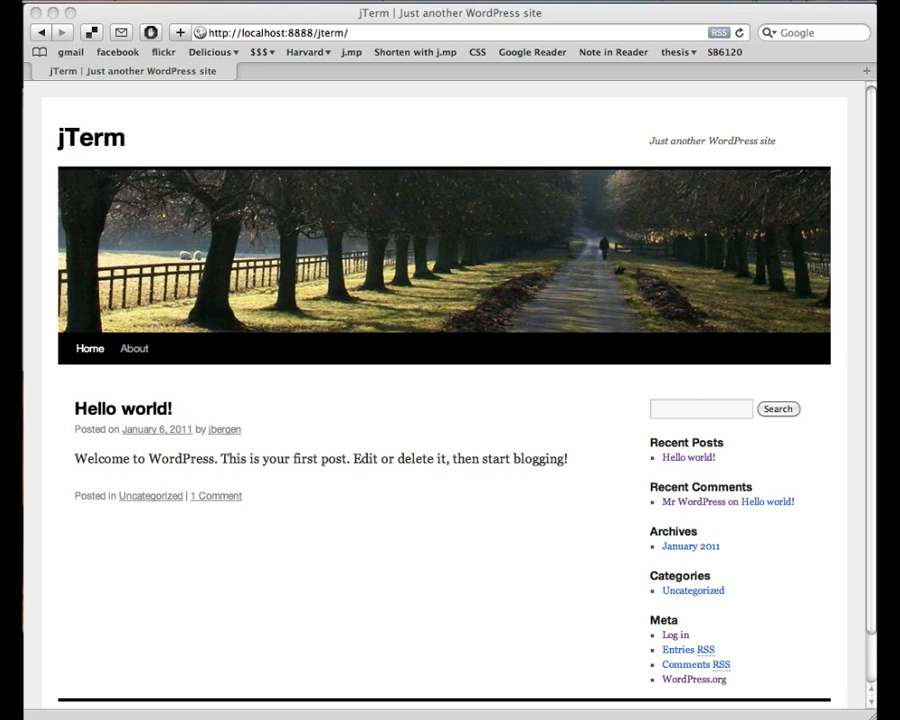
- Bring the browser forward, widen its window slightly, and browse the jTerm home page
click(575, 15)
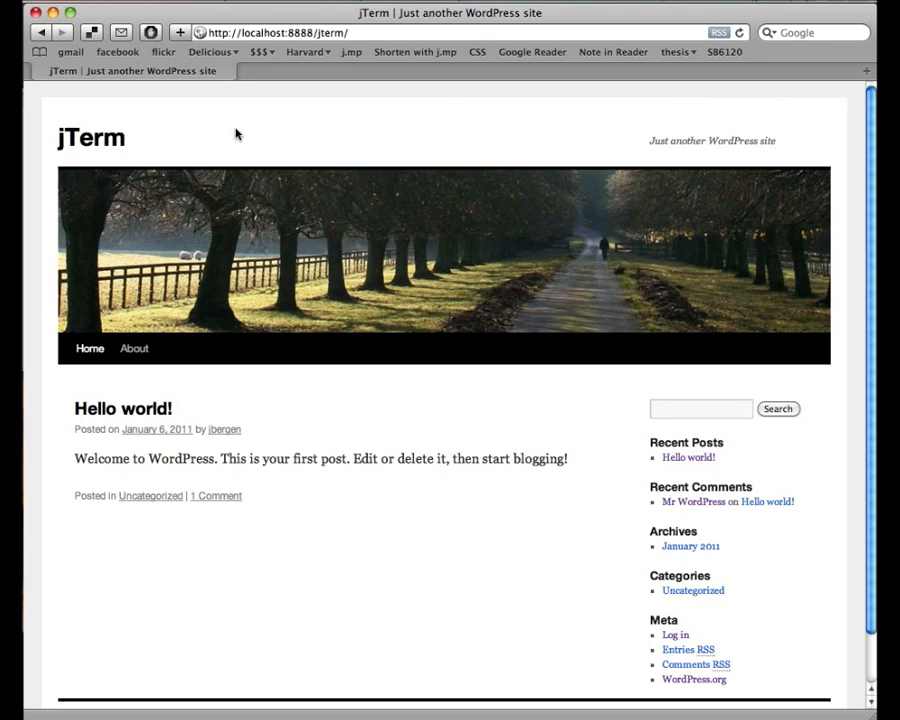
scroll(44, 229, down, 1)
scroll(44, 229, down, 1)
mouse_move(872, 716)
mouse_down()
mouse_move(899, 716)
mouse_move(876, 716)
mouse_up()
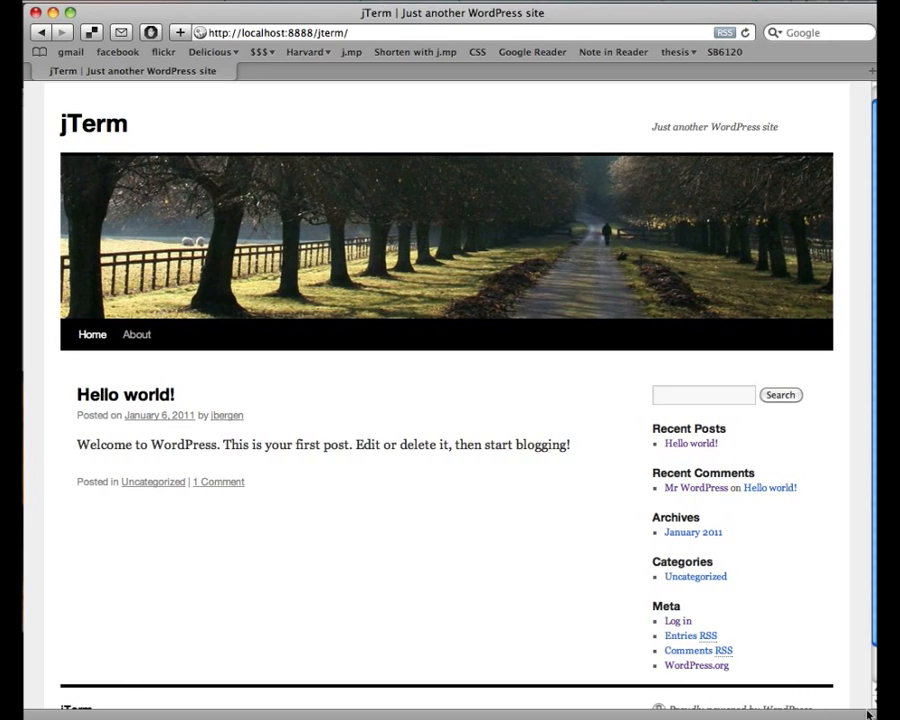
scroll(739, 570, up, 1)
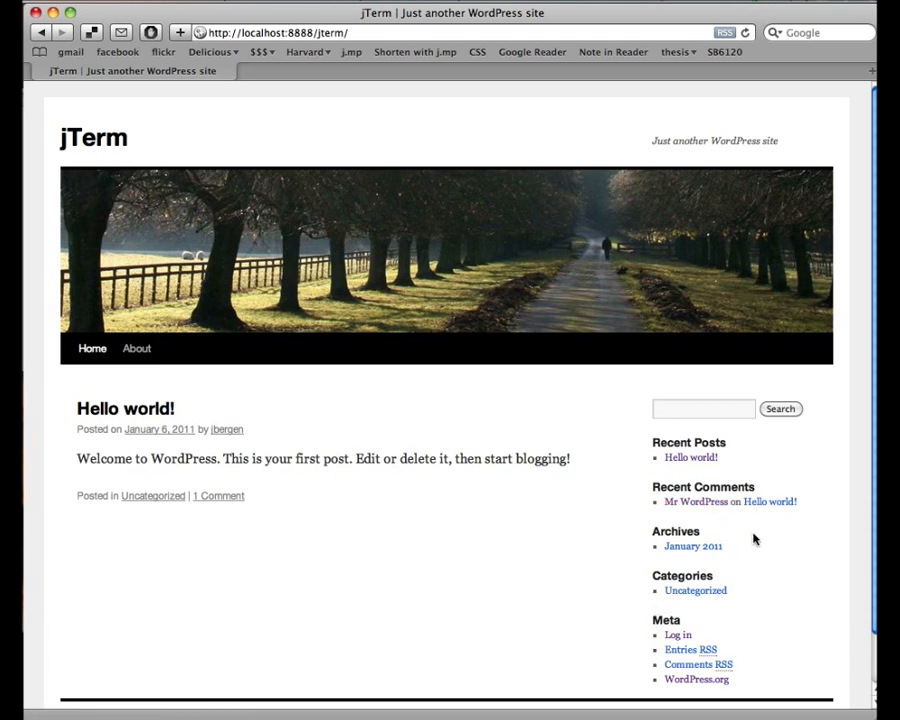
scroll(754, 539, down, 2)
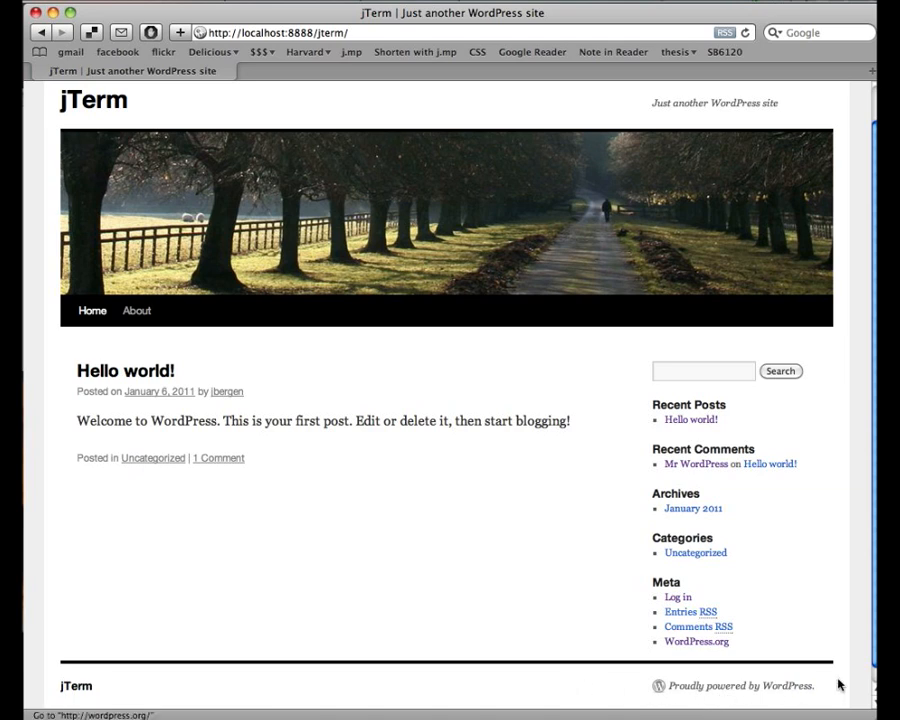
scroll(842, 592, up, 1)
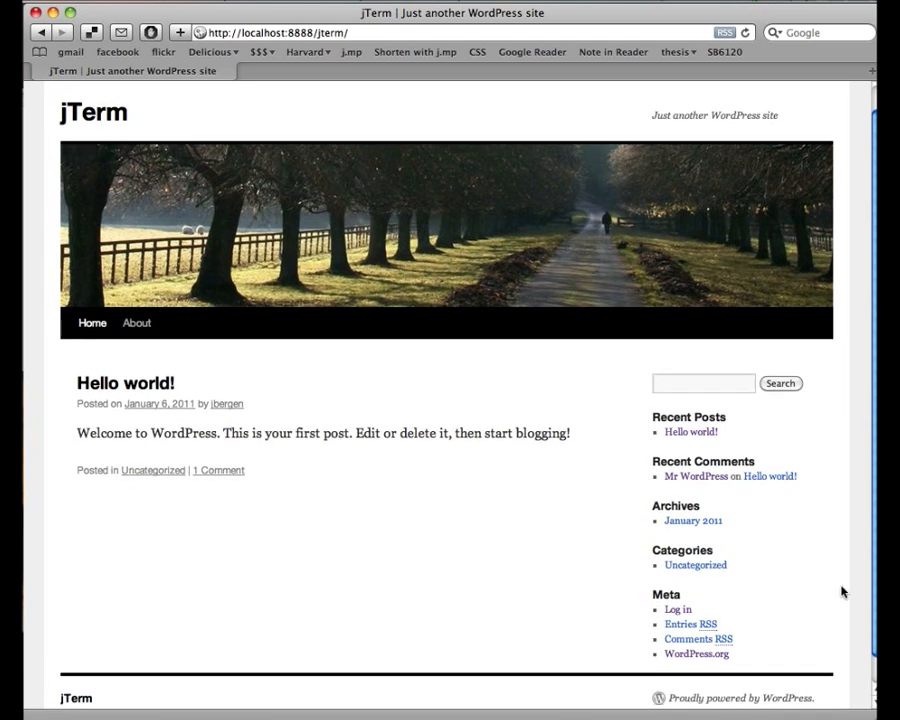
scroll(842, 592, up, 2)
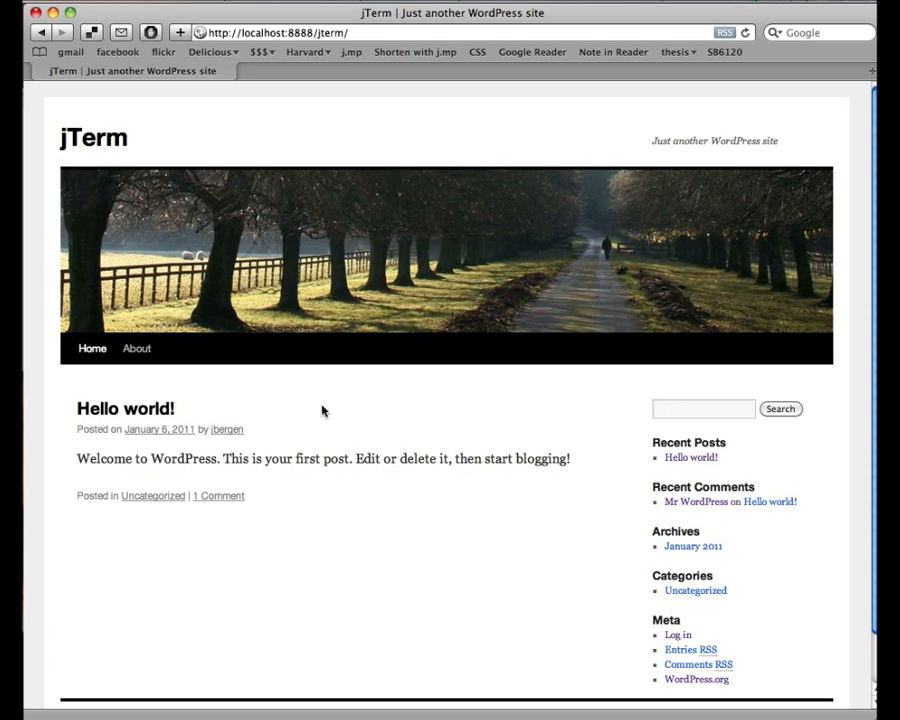
- Open the About page and read through its sample text and Leave a Reply form
click(137, 349)
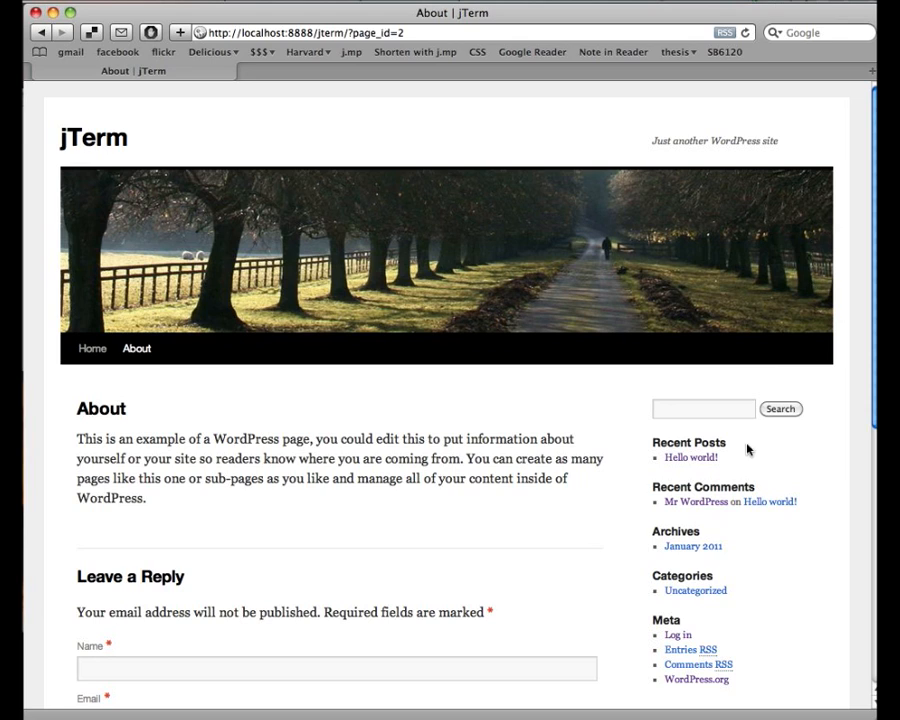
scroll(611, 463, down, 3)
scroll(611, 463, down, 8)
scroll(611, 463, up, 5)
scroll(611, 463, up, 2)
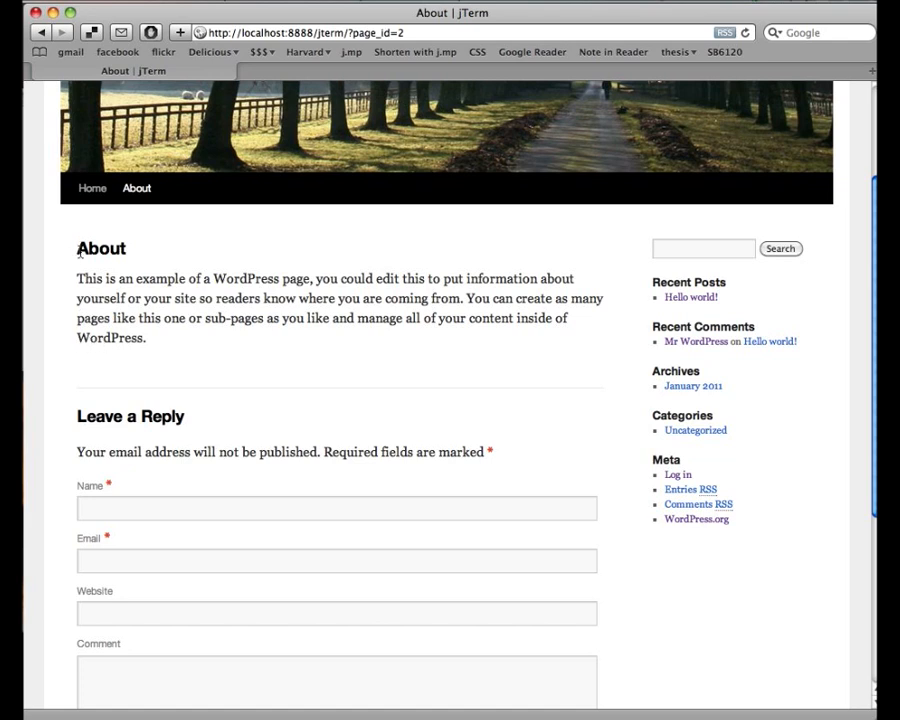
scroll(560, 367, down, 5)
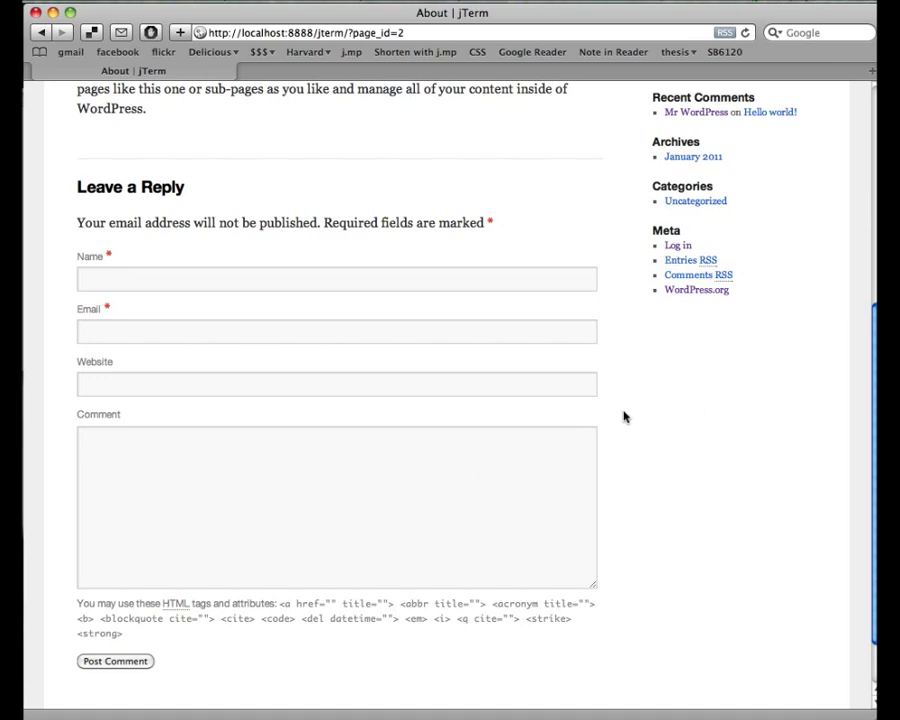
scroll(623, 416, up, 3)
scroll(623, 416, up, 3)
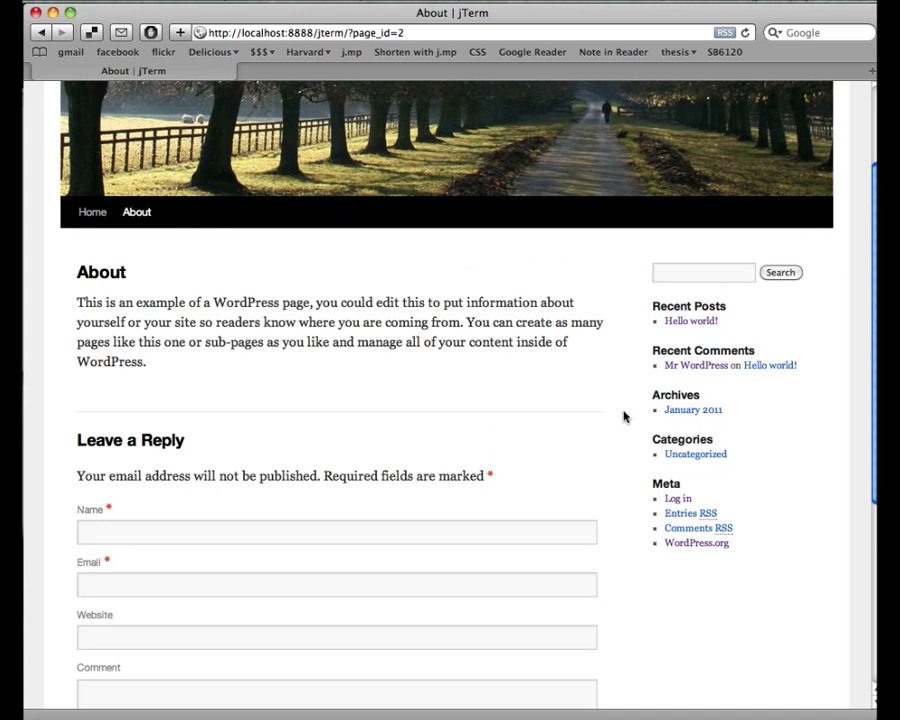
- From Home, open the Hello world! post and scroll through its one response and reply form
click(93, 213)
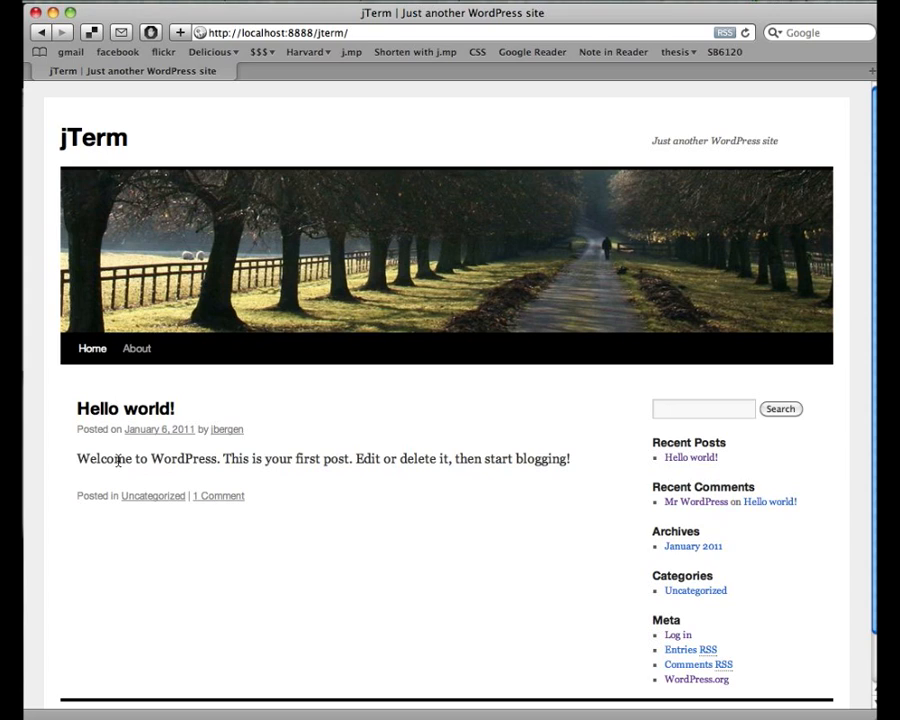
click(128, 412)
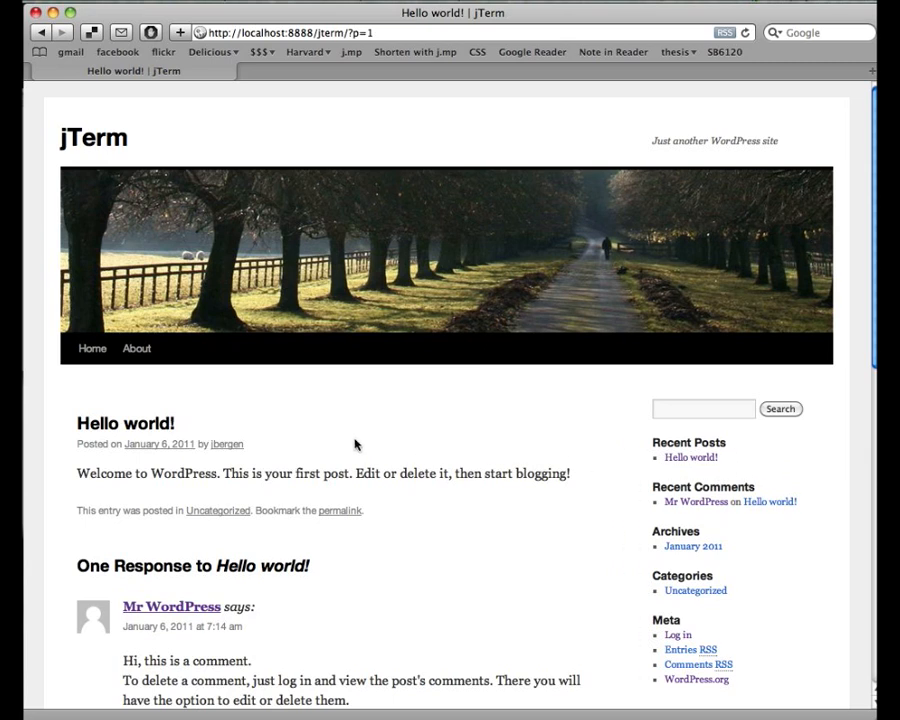
scroll(355, 444, down, 3)
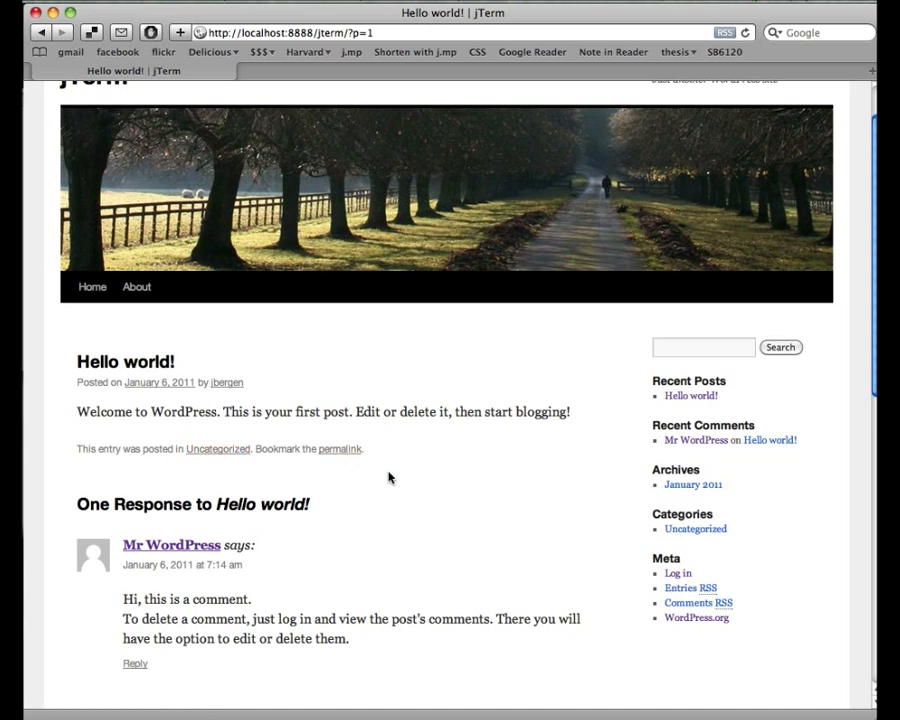
scroll(389, 477, down, 3)
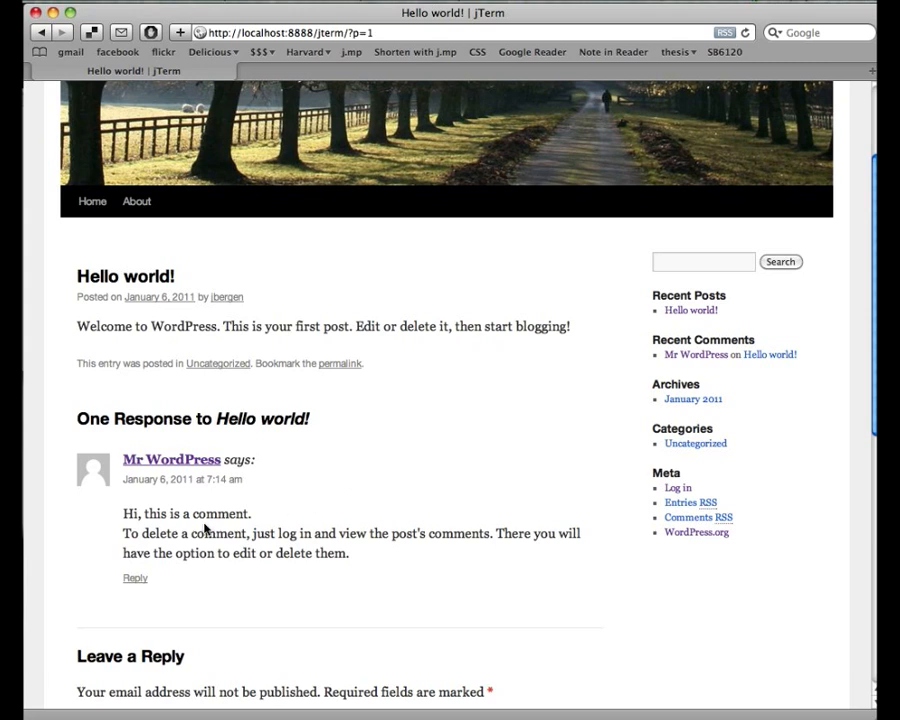
scroll(565, 478, down, 10)
scroll(563, 478, down, 4)
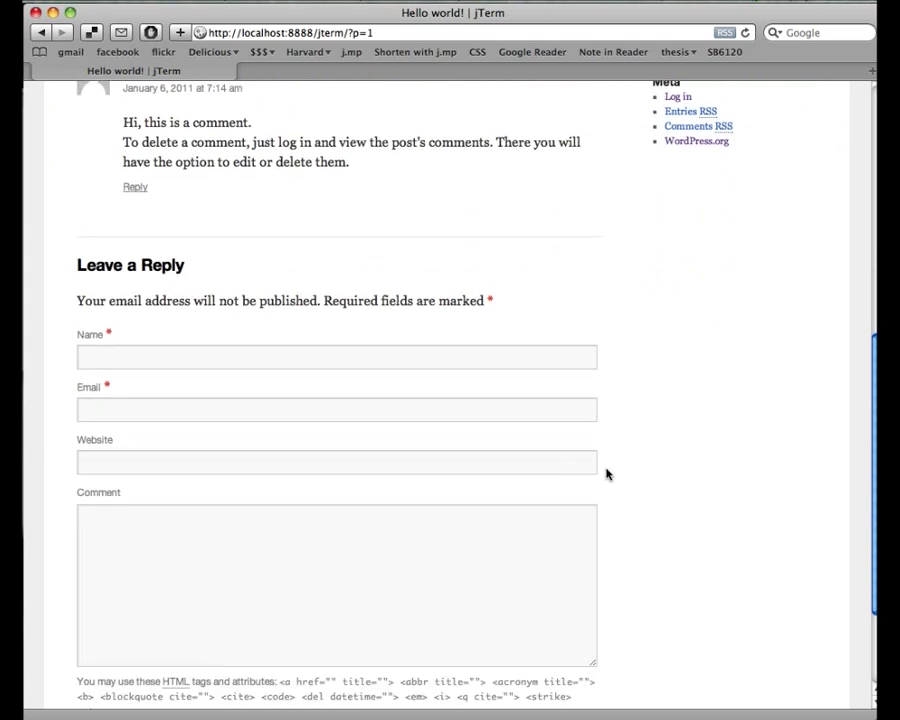
scroll(606, 474, up, 15)
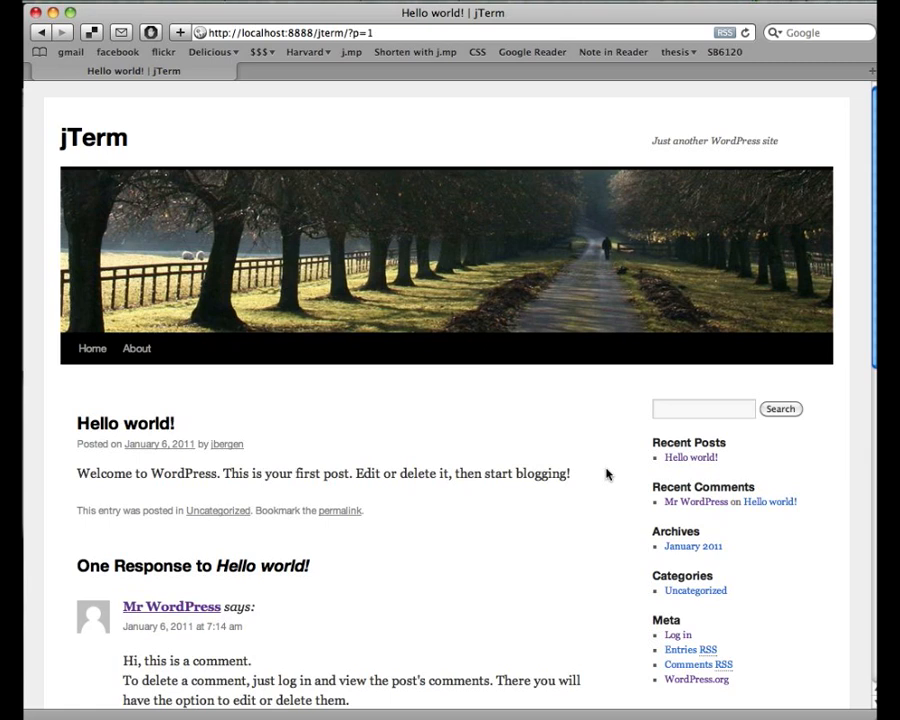
scroll(606, 474, down, 3)
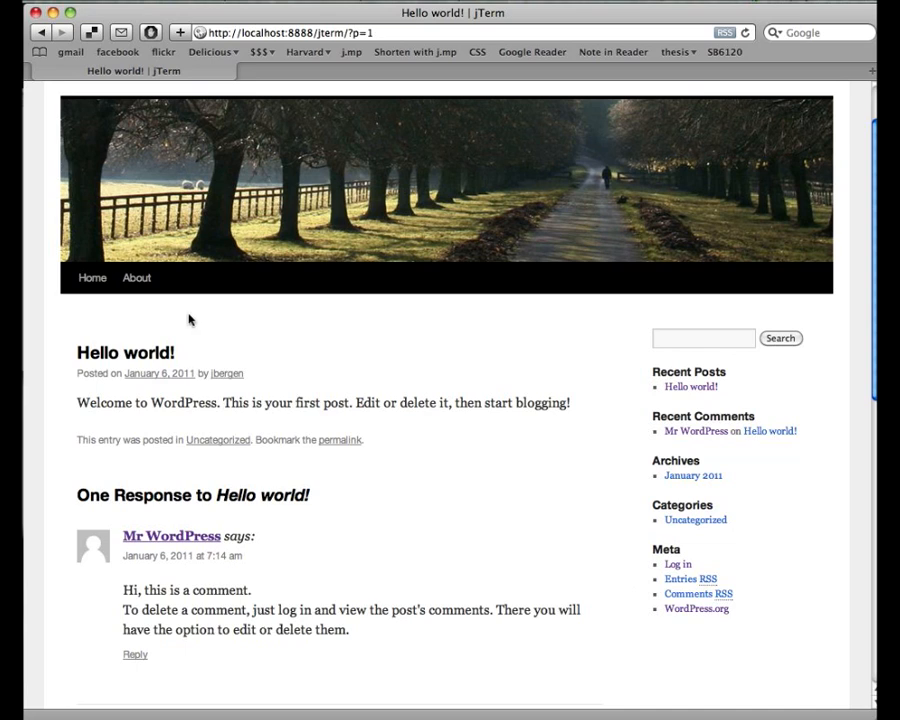
scroll(189, 317, up, 2)
- Return to the jTerm home page and scroll down to the sidebar's Meta links
click(92, 337)
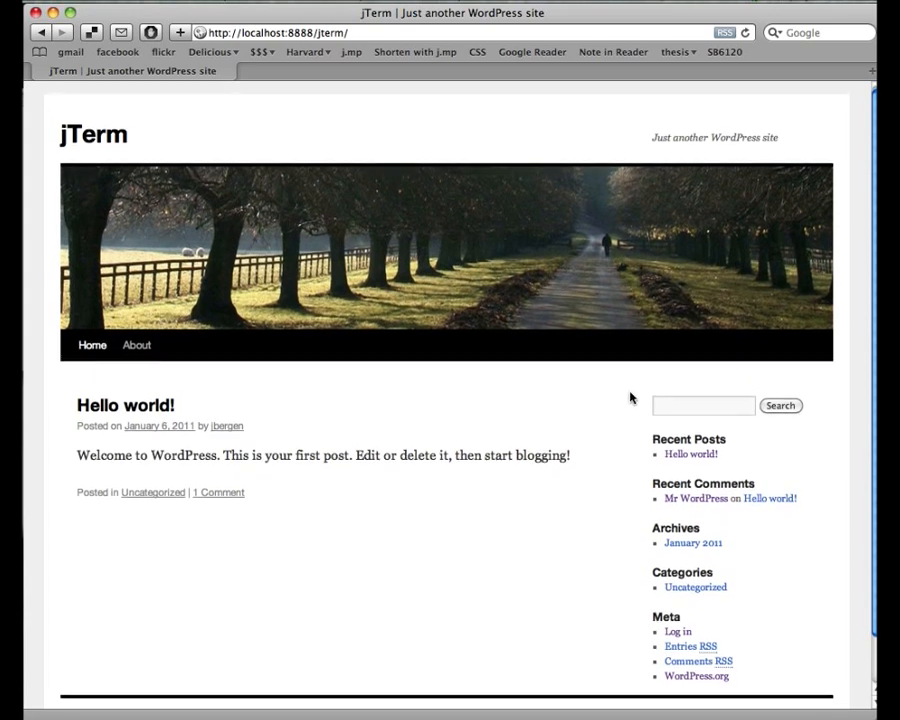
scroll(630, 398, down, 1)
scroll(630, 398, down, 1)
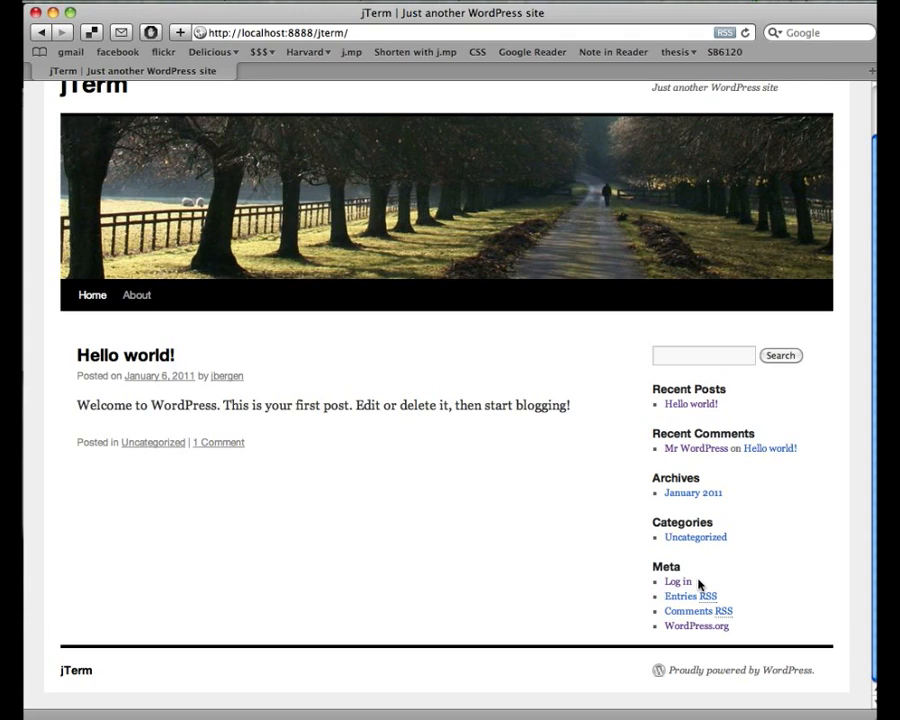
- Load the site's /jterm/wp-admin address, discarding the autocompleted install suffix
click(386, 35)
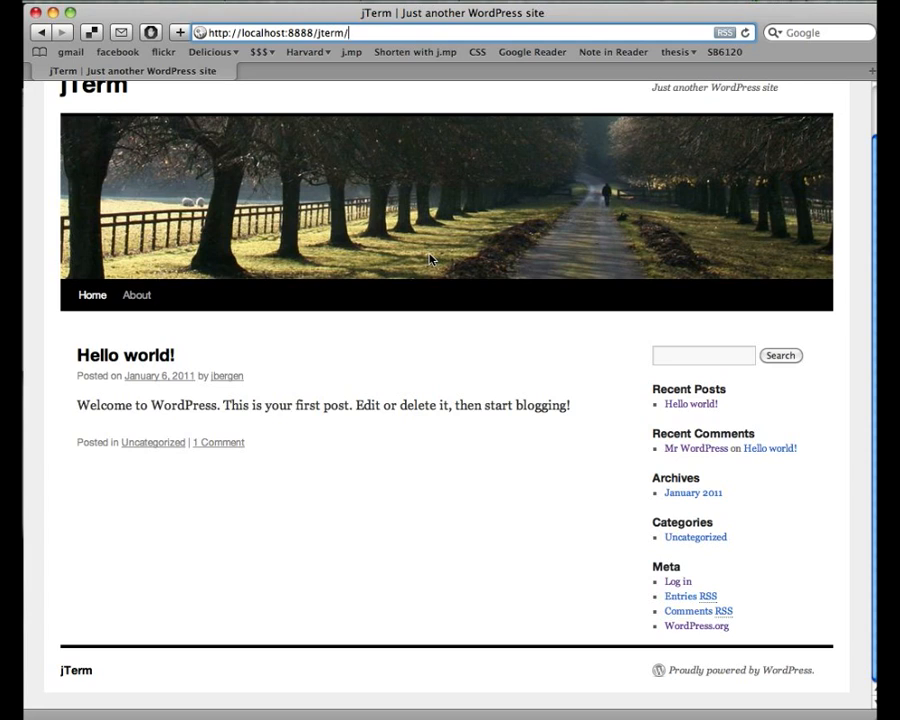
text(wp-admin)
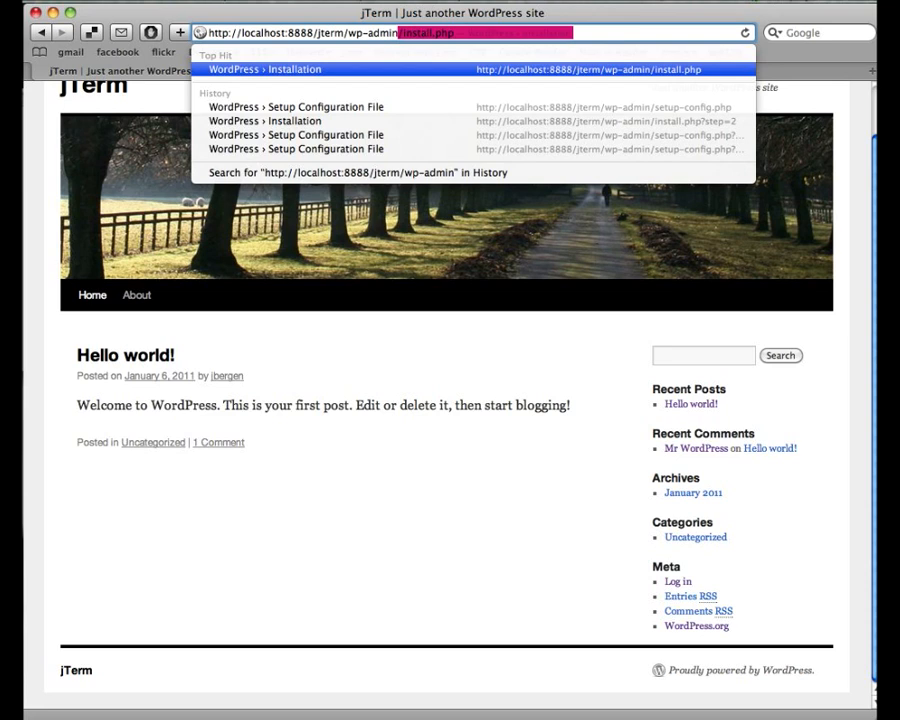
key(Delete)
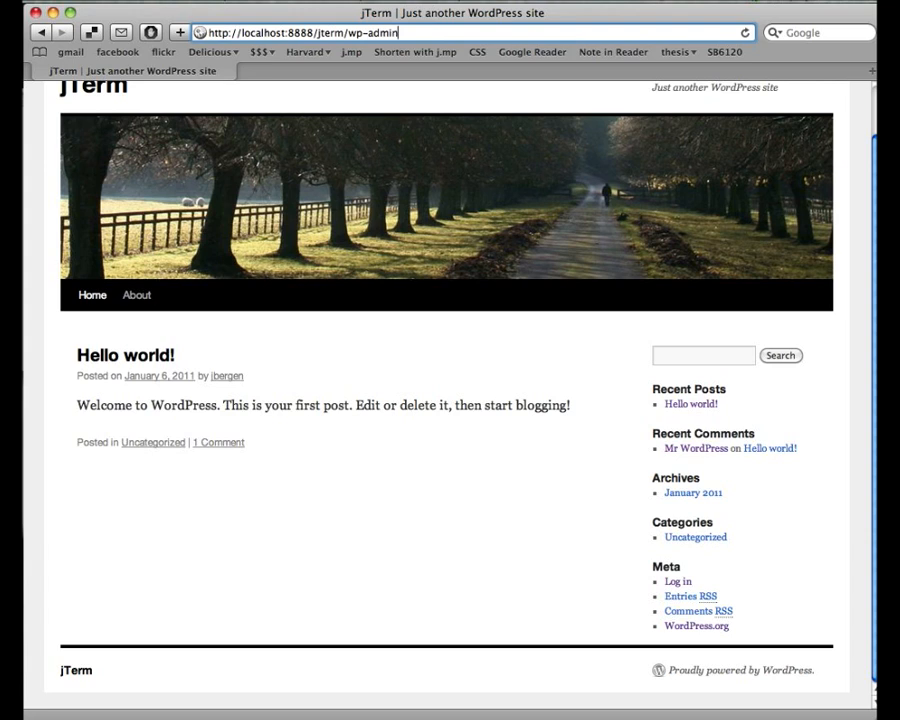
key(Return)
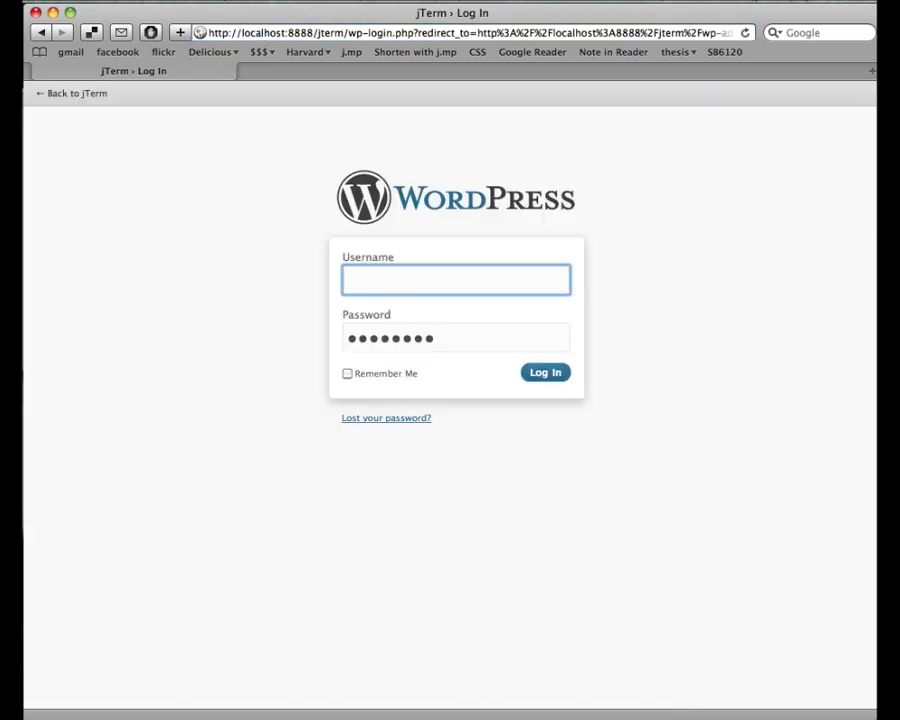
- Log in with the administrator's username and password to reach the Dashboard
text(jbergen)
key(Tab)
text(•••••)
text(***)
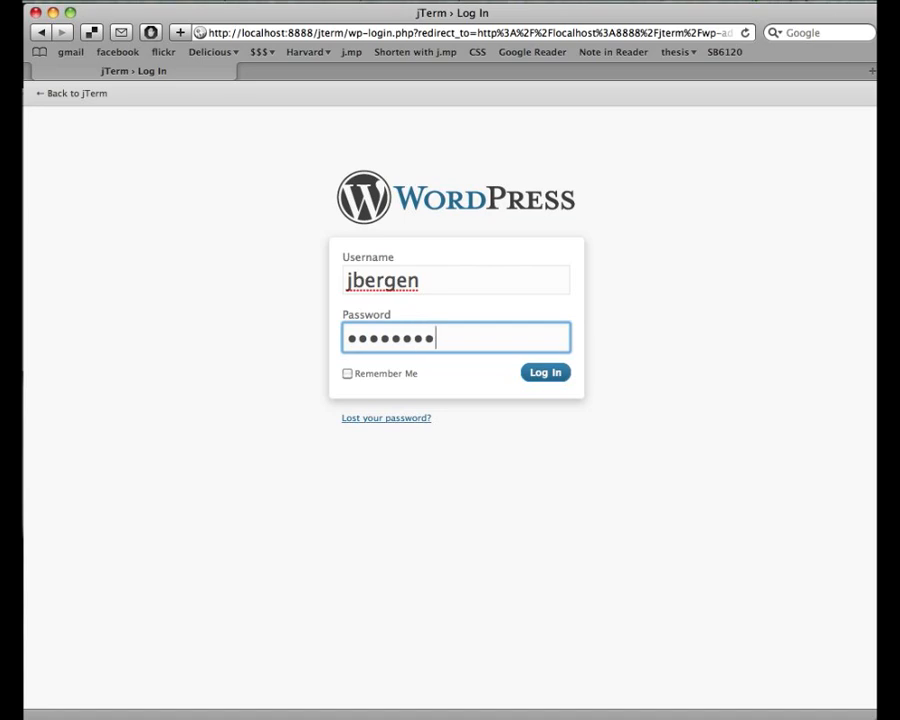
key(Return)
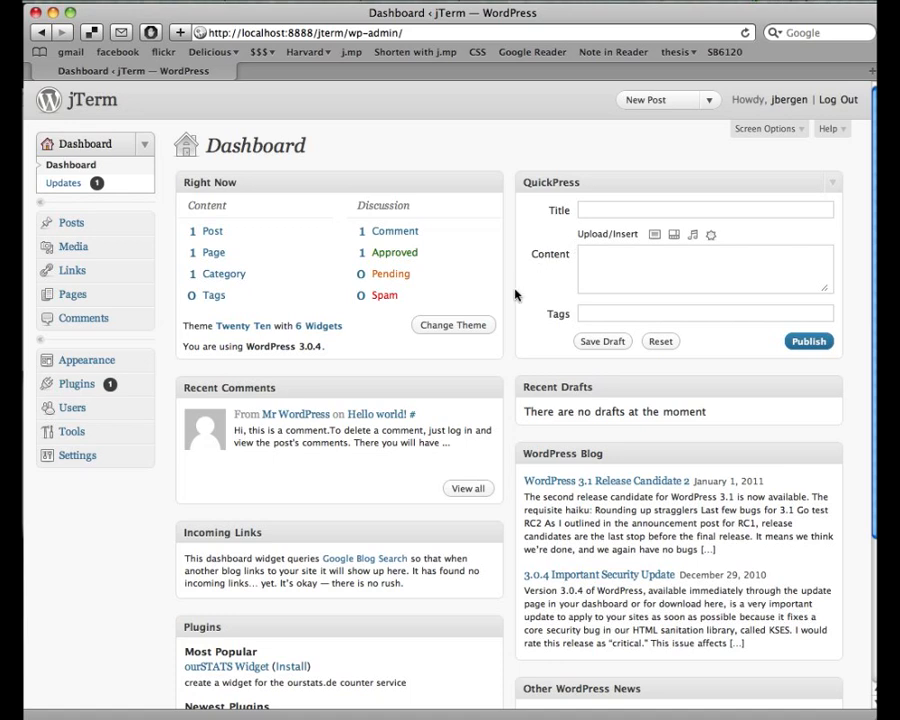
- Expand the Posts menu to show Posts, Add New, Categories and Post Tags
click(144, 229)
click(144, 229)
click(144, 228)
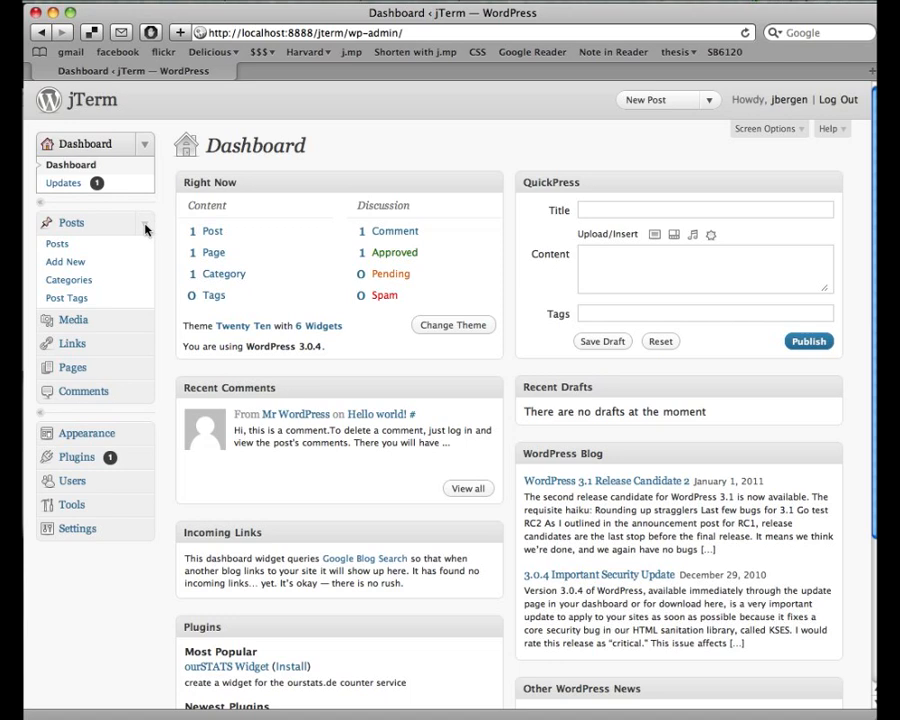
- Open the list of all posts and move Hello world! to the trash
click(145, 229)
click(145, 228)
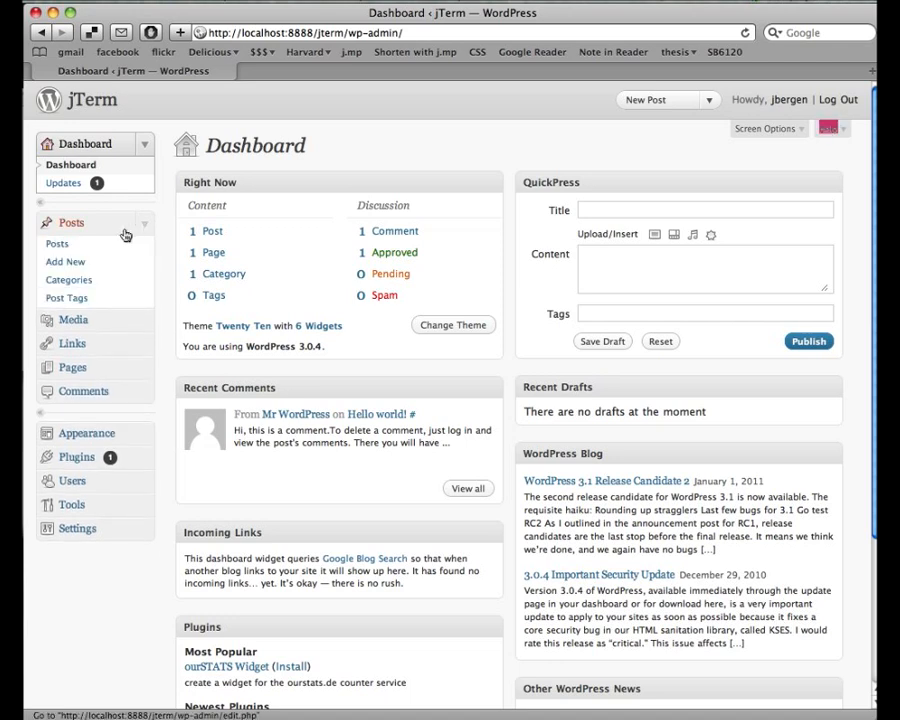
click(79, 249)
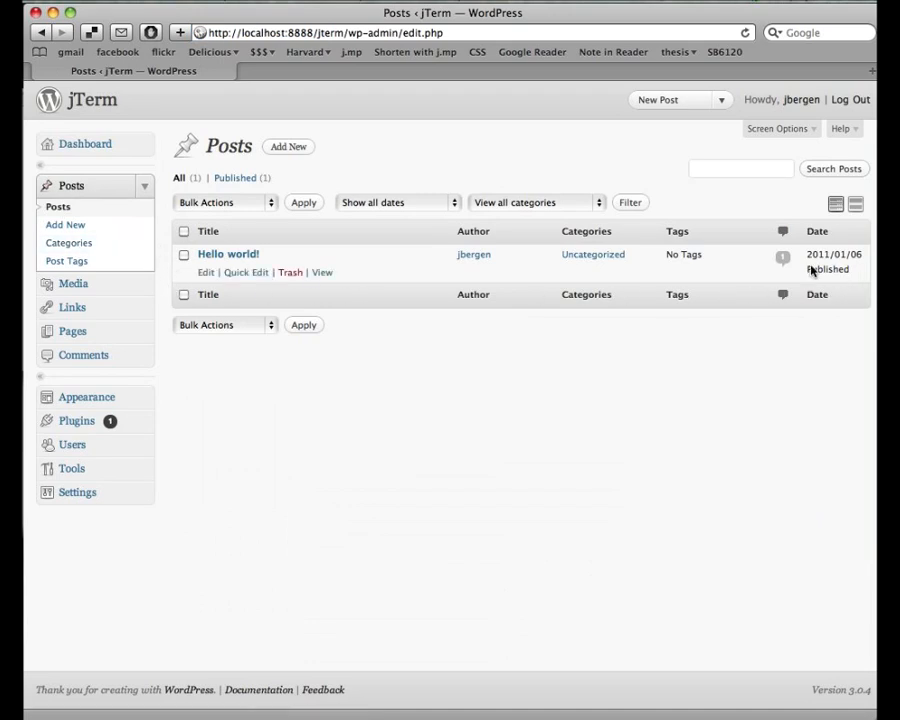
mouse_move(217, 278)
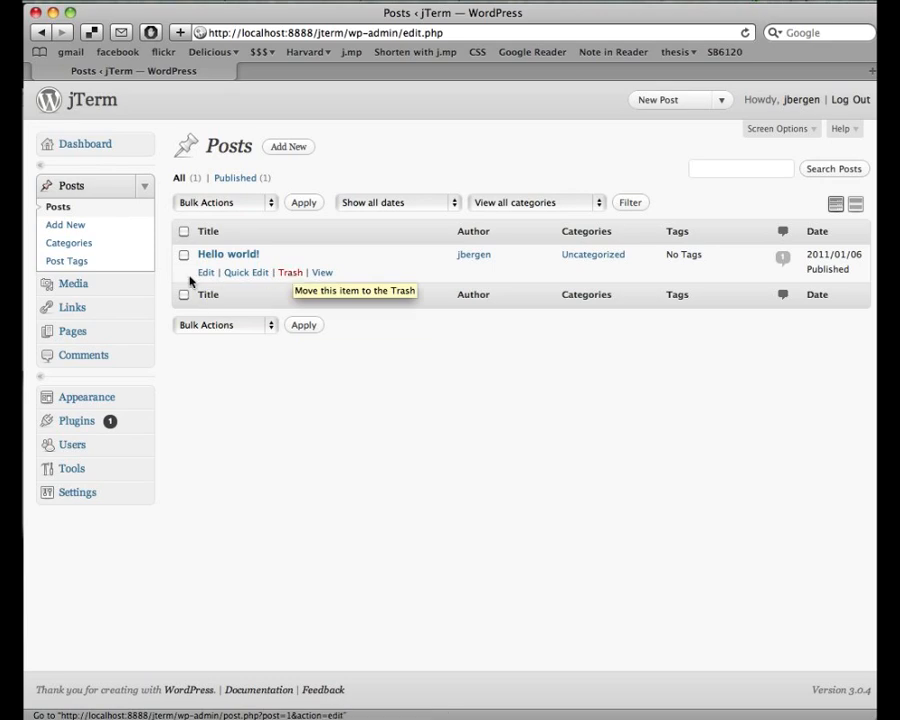
click(284, 280)
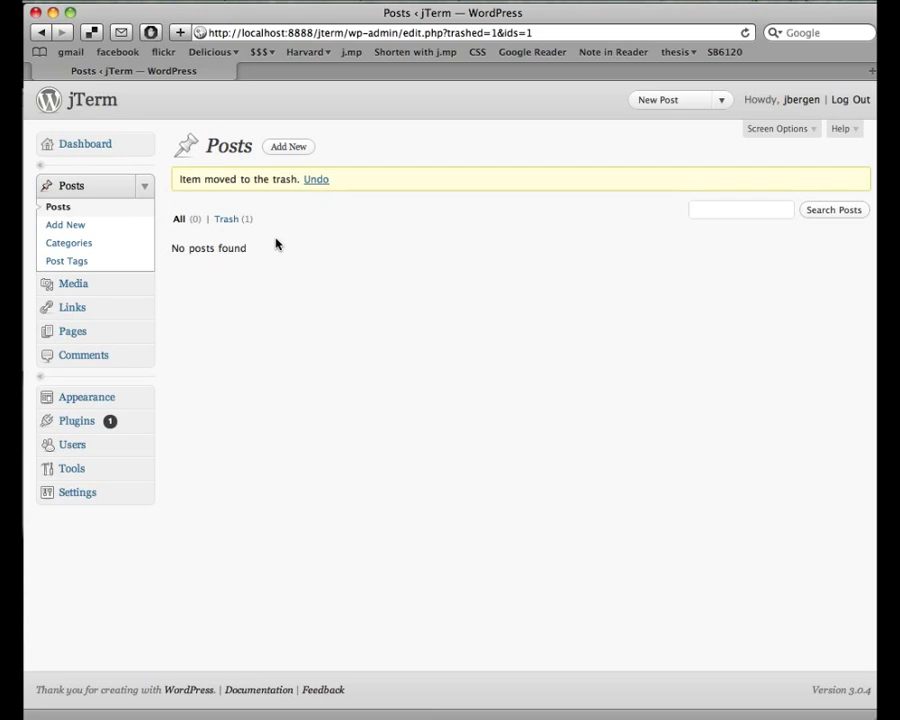
- Write a new post 'Exeter Library' reading 'I recently made a trip to the Exeter library by Louis Kahn!'
click(287, 147)
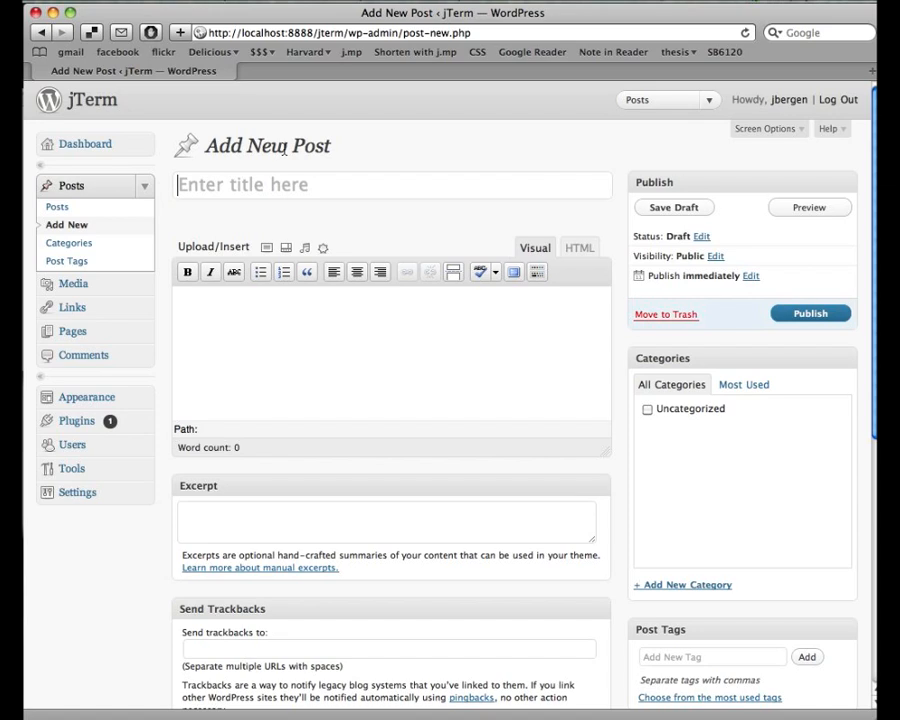
key(shift)
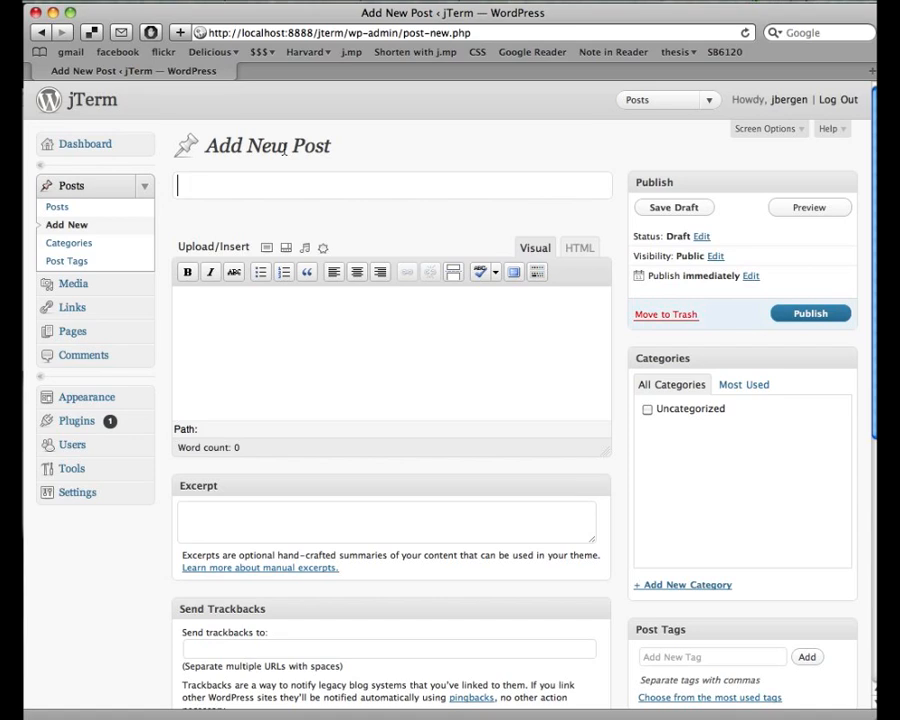
text(Exeter)
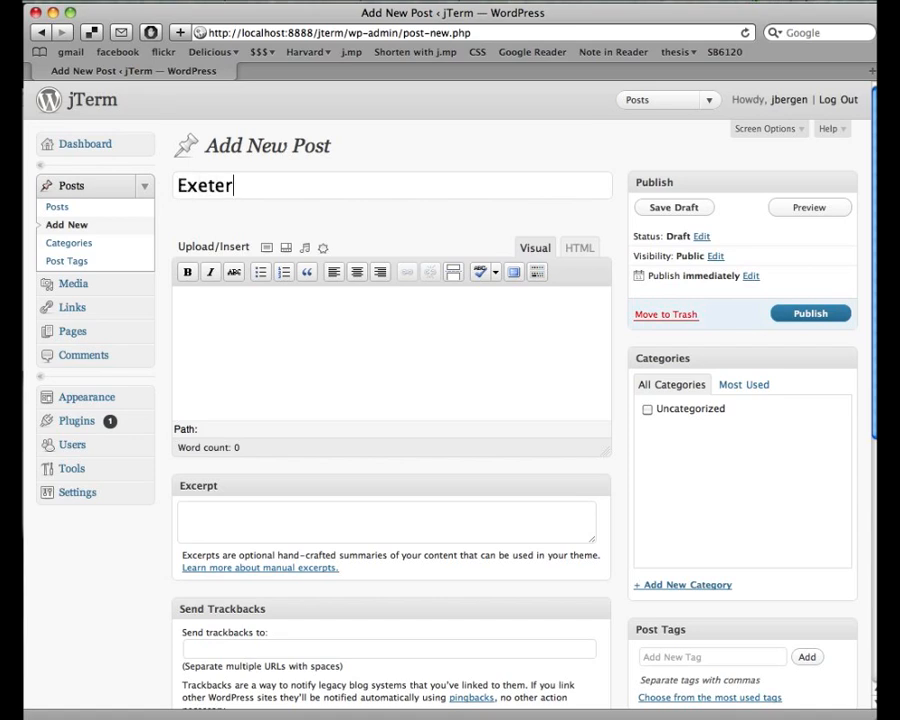
text( Library)
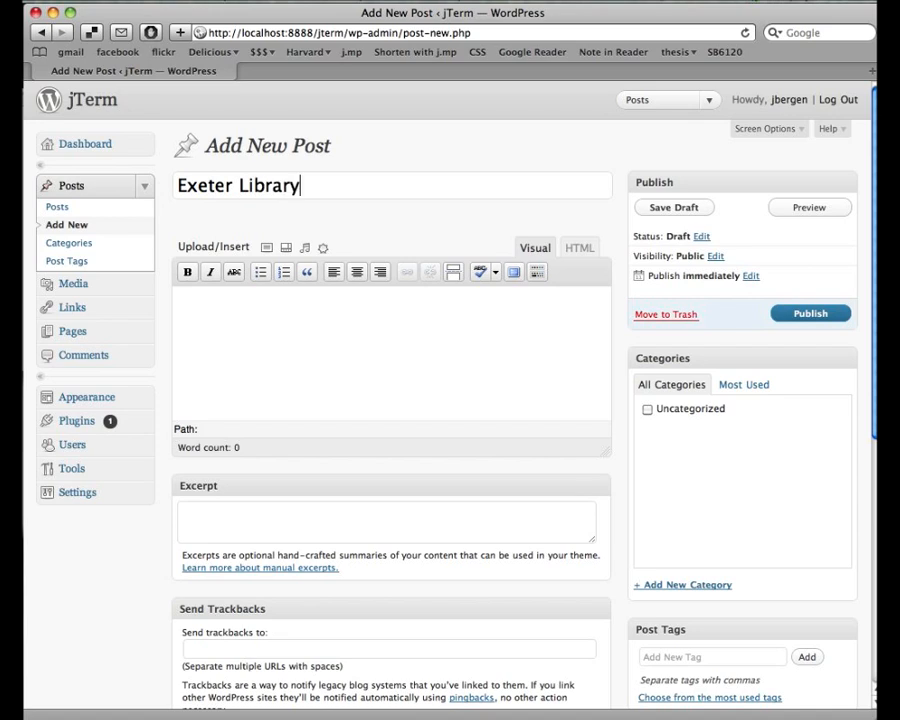
click(386, 315)
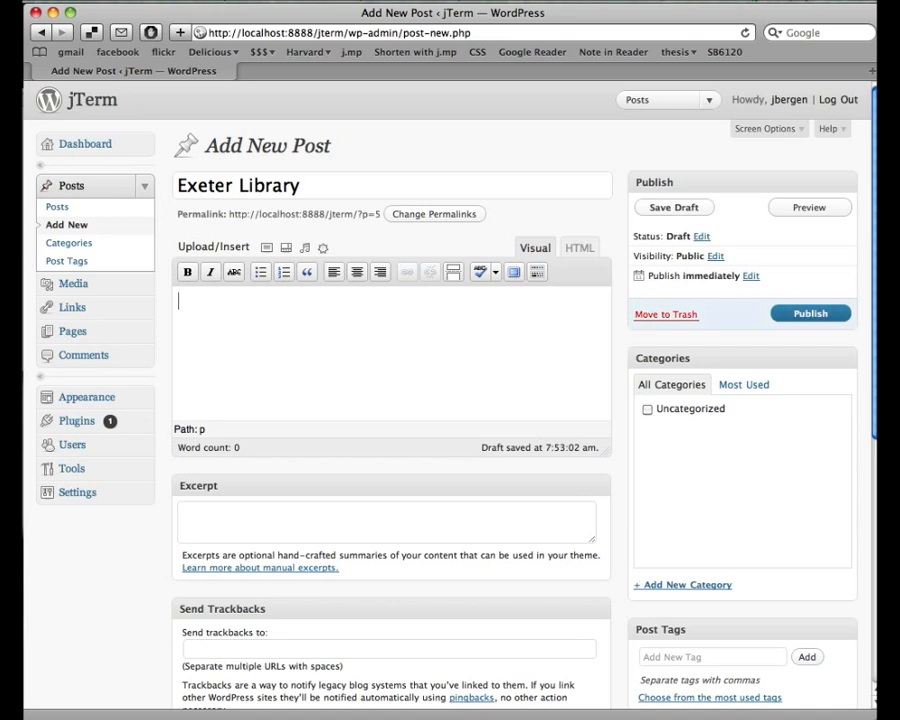
text(I recently made )
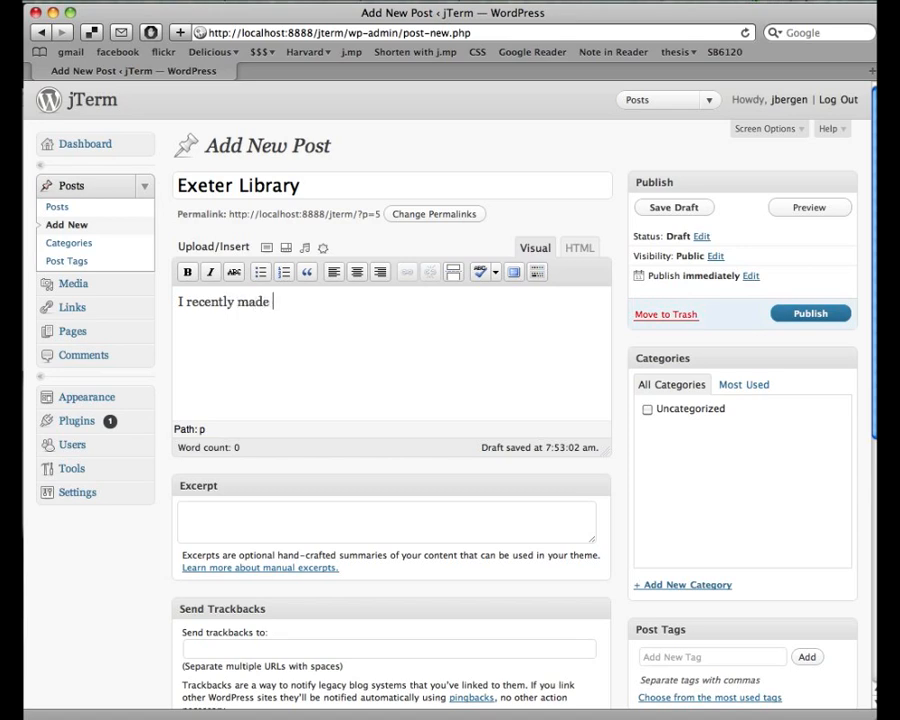
text(a trip to the E)
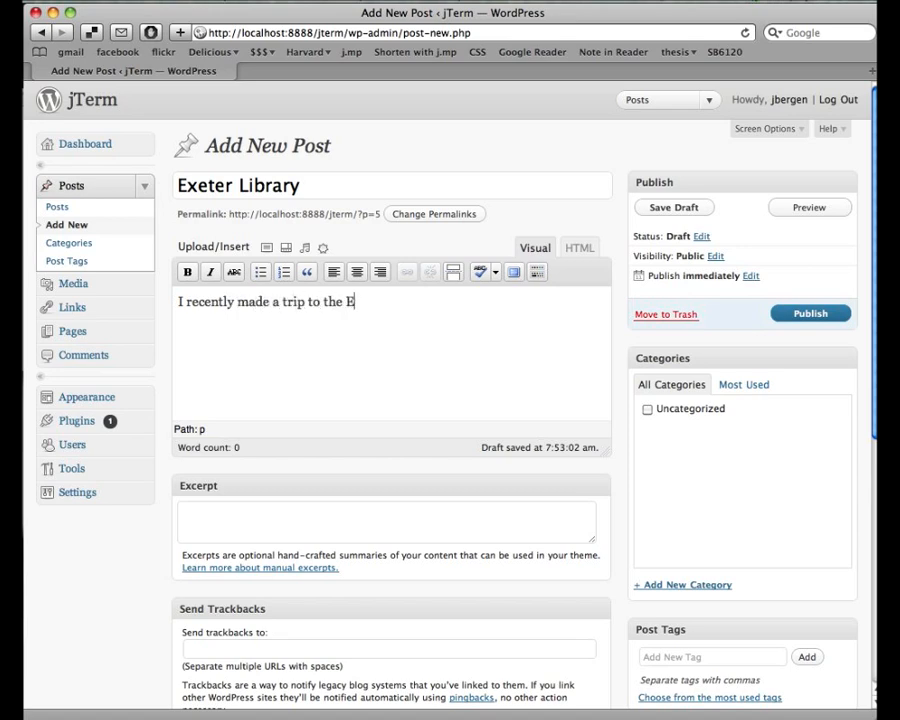
text(xeter libra)
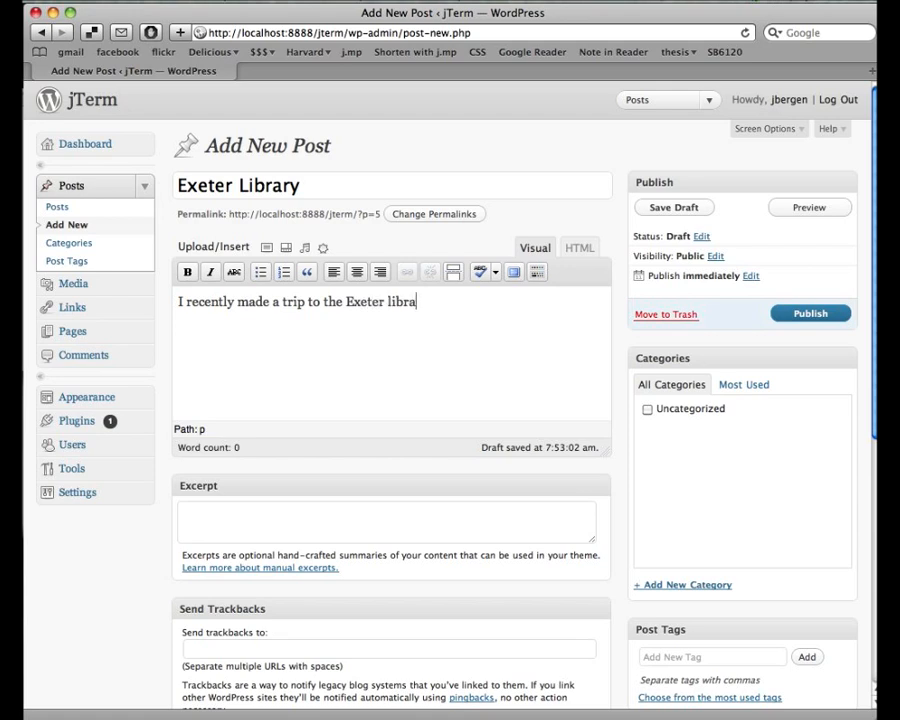
text(ry by Louis Kahn)
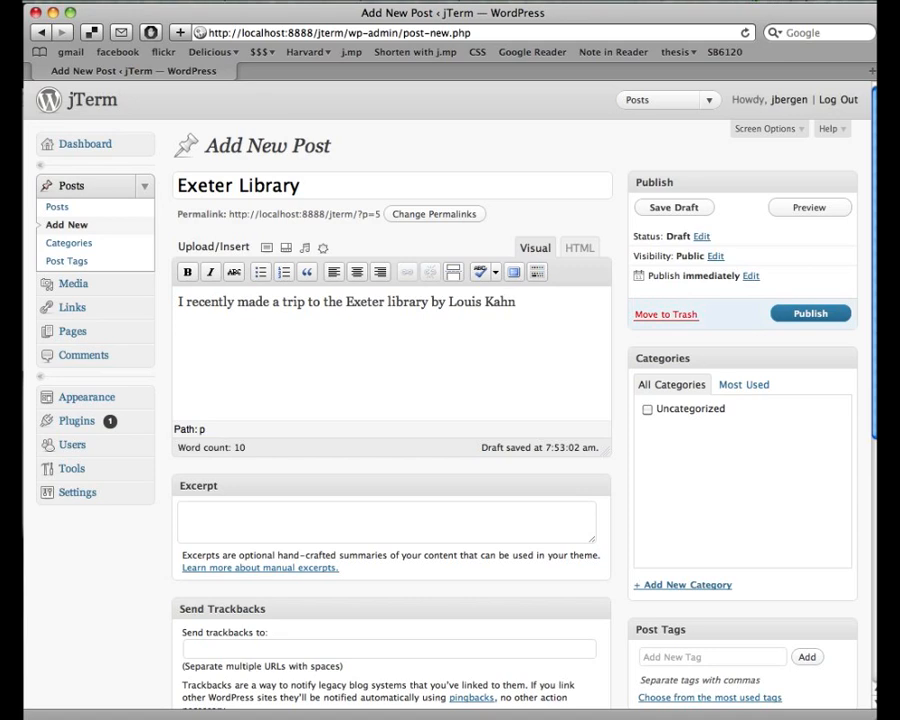
text(!)
click(810, 208)
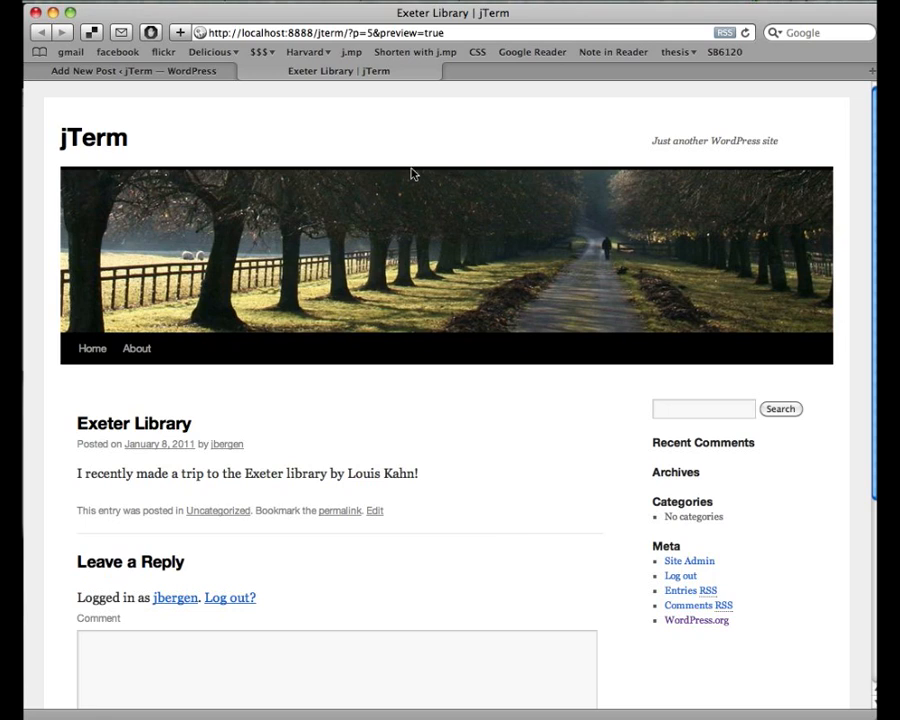
click(247, 72)
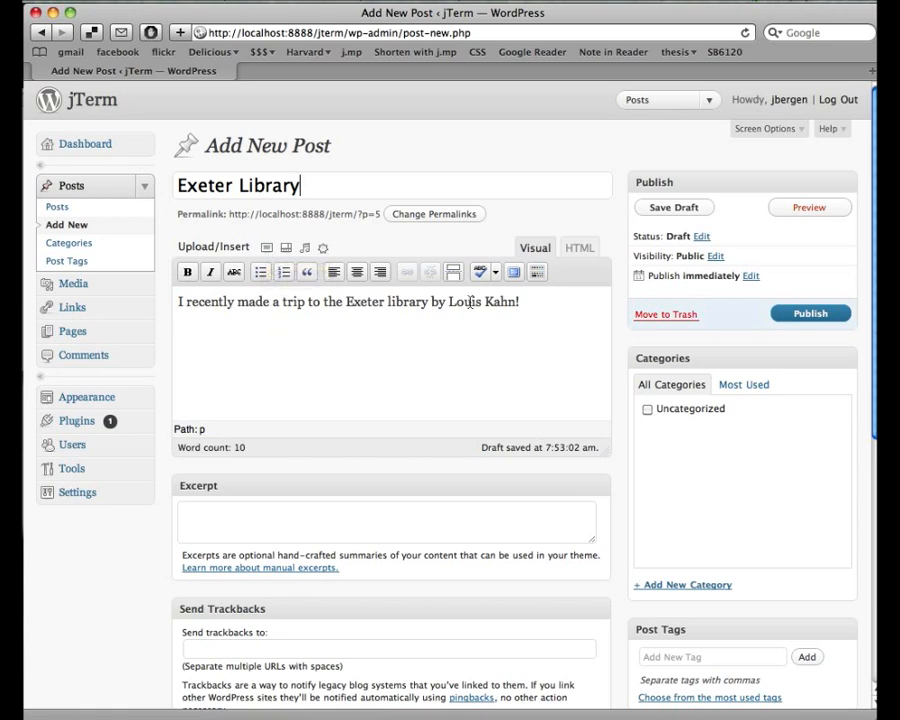
- Upload exeter.jpg from the Desktop to the post's media and save all changes
click(266, 249)
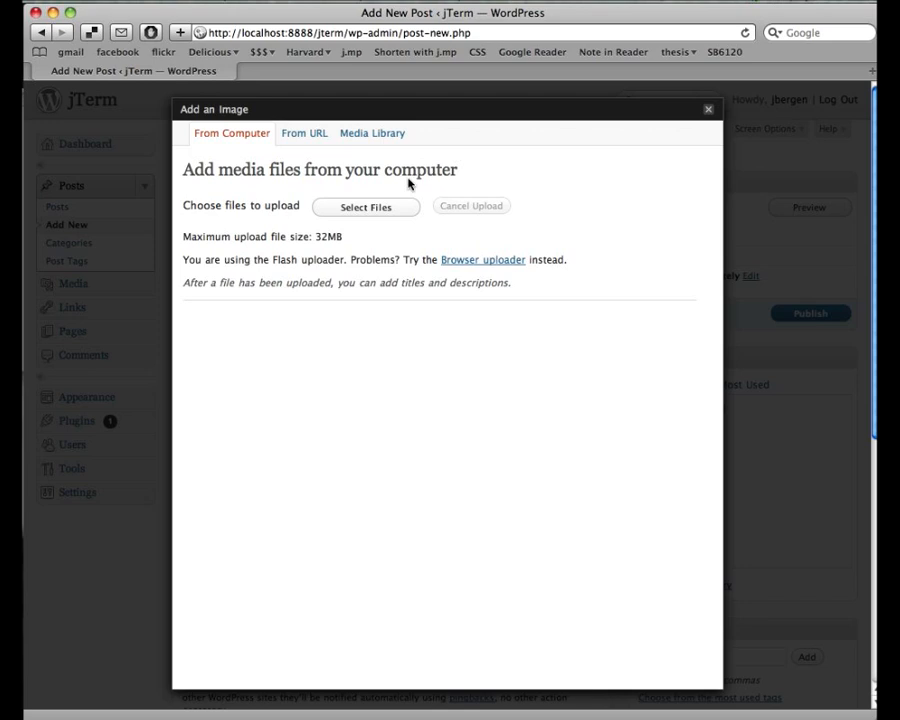
click(366, 208)
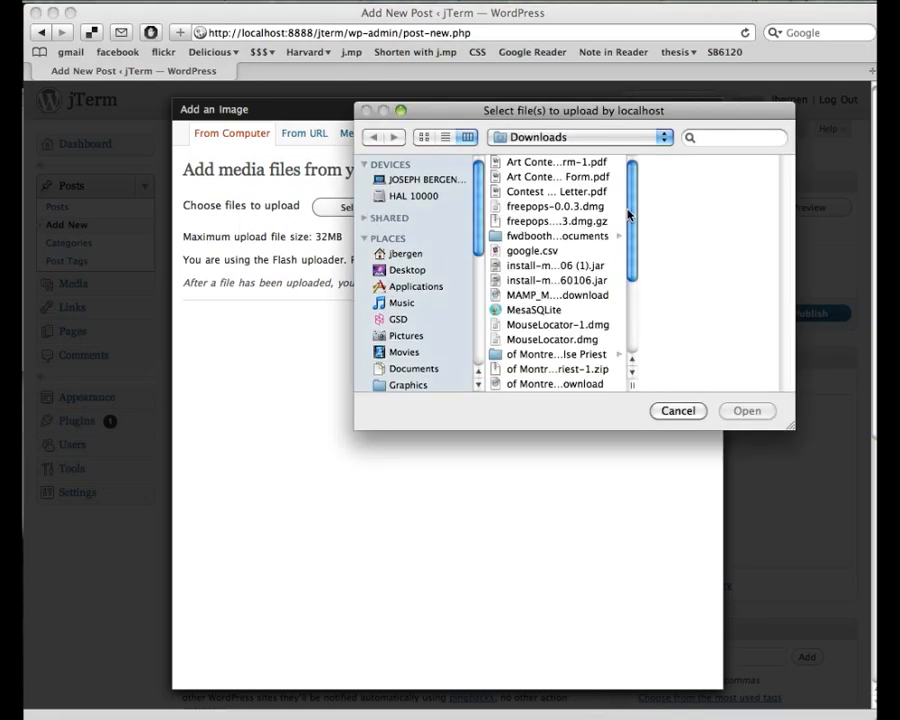
key(super+shift+d)
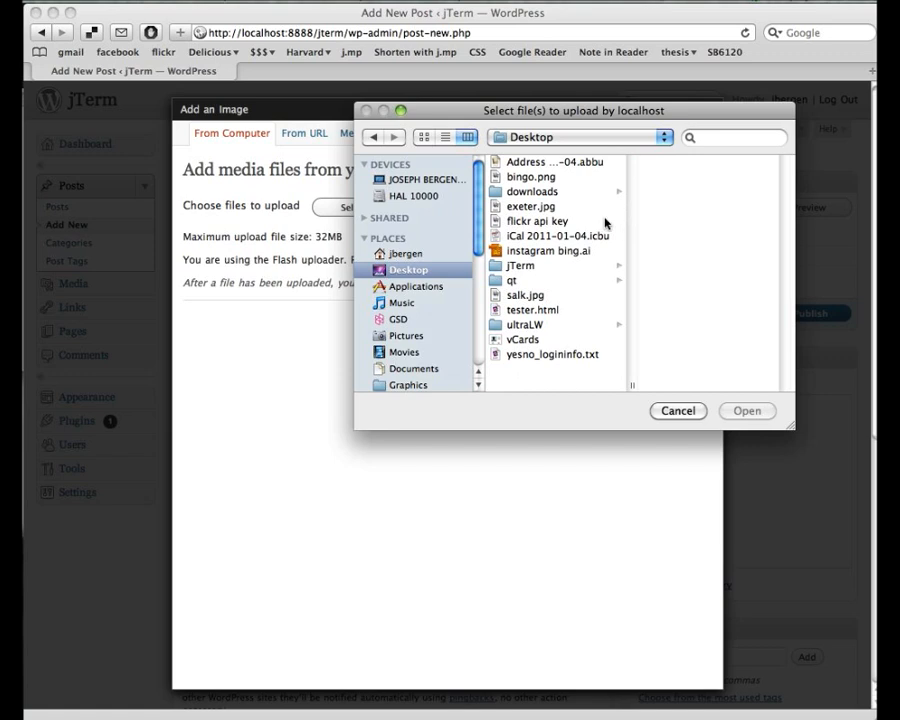
click(540, 206)
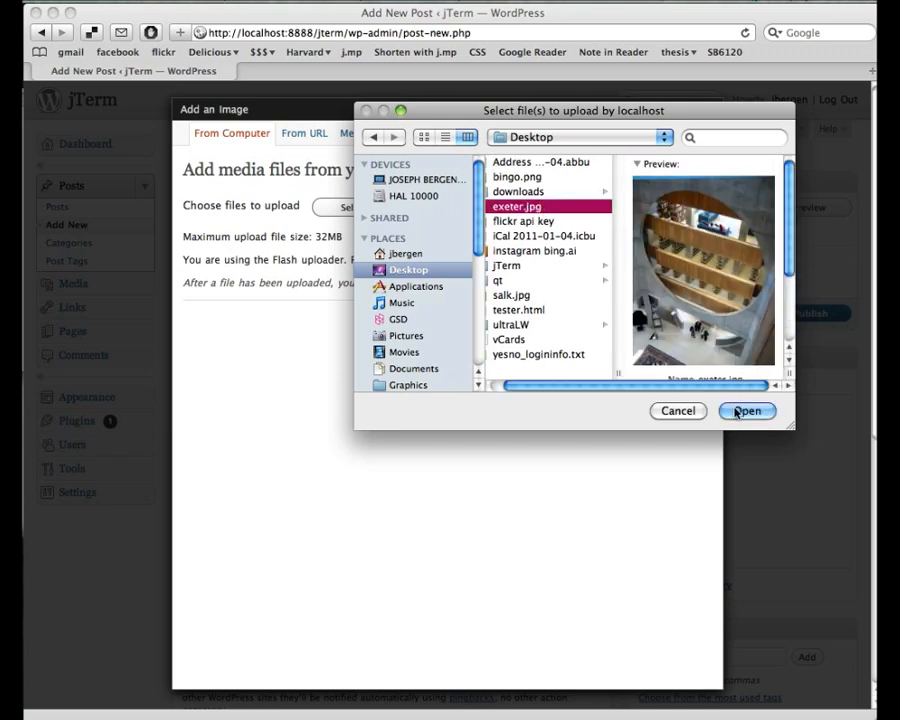
click(744, 410)
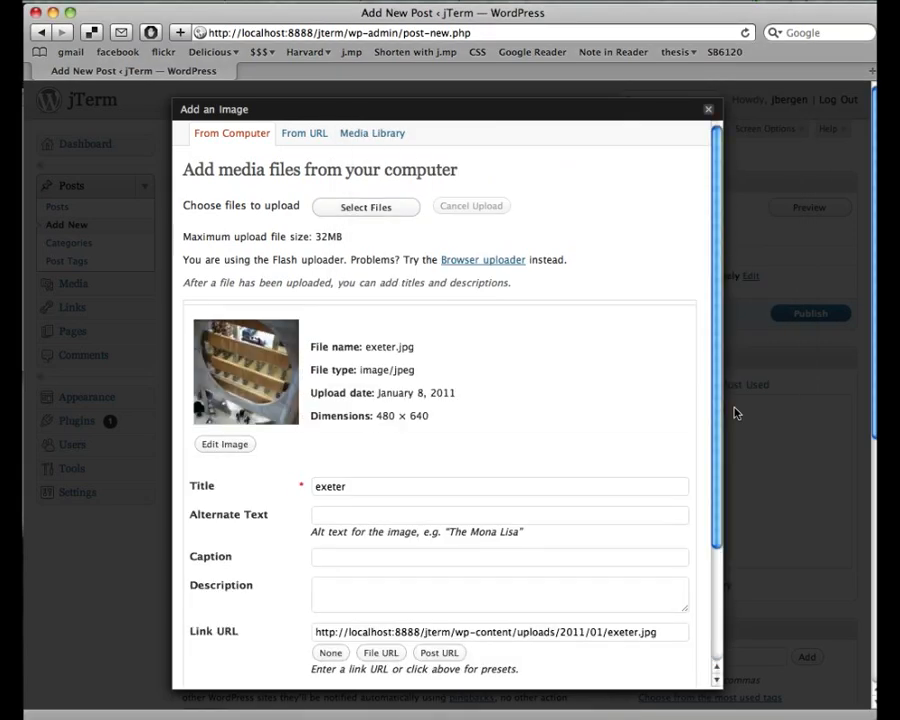
scroll(487, 328, down, 5)
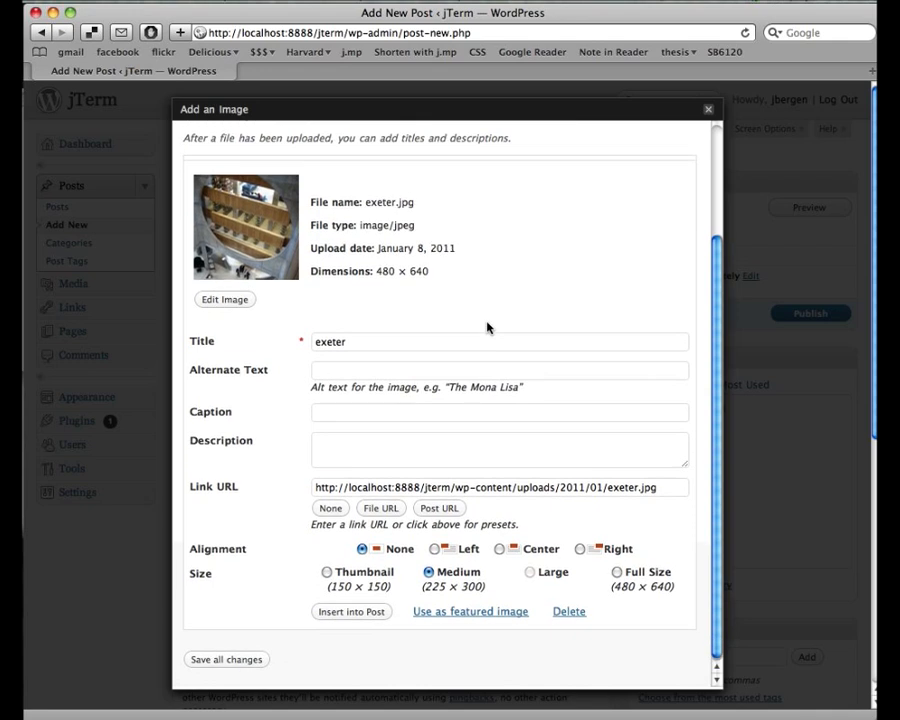
scroll(487, 328, up, 3)
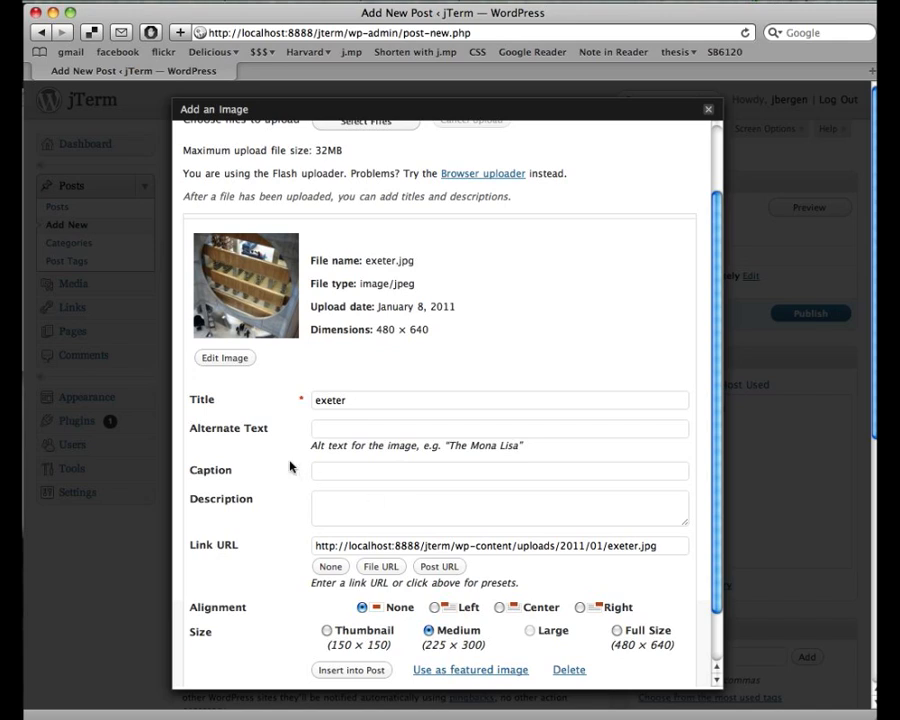
scroll(272, 487, down, 5)
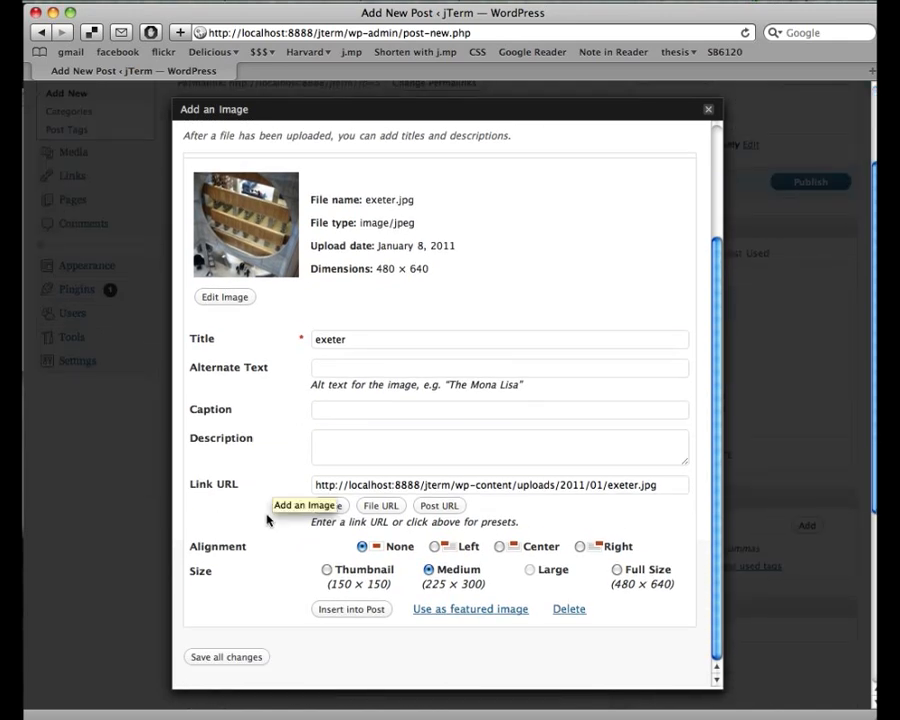
click(230, 657)
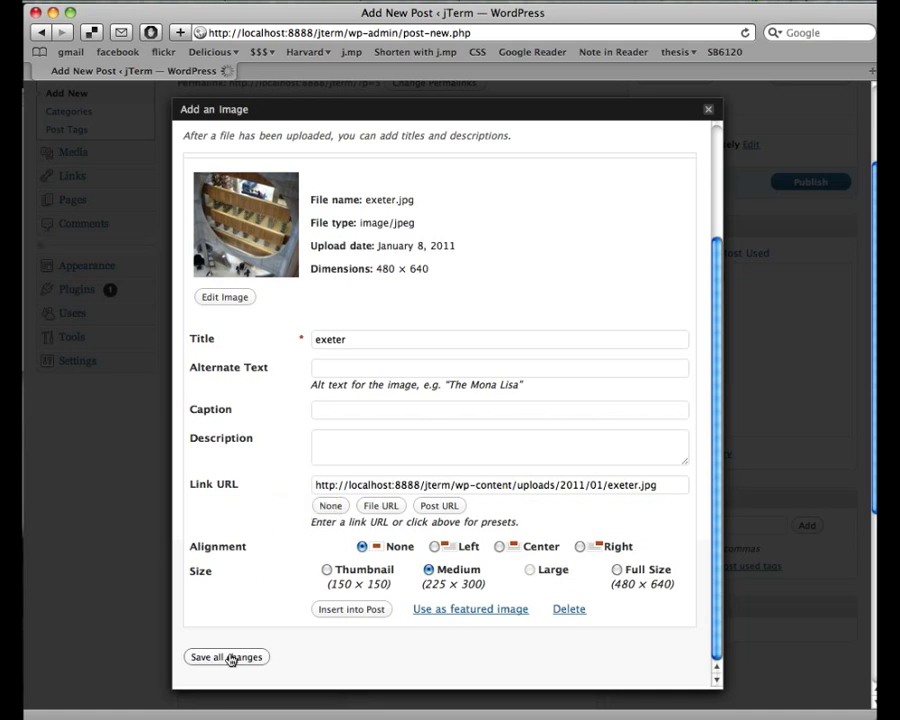
click(707, 112)
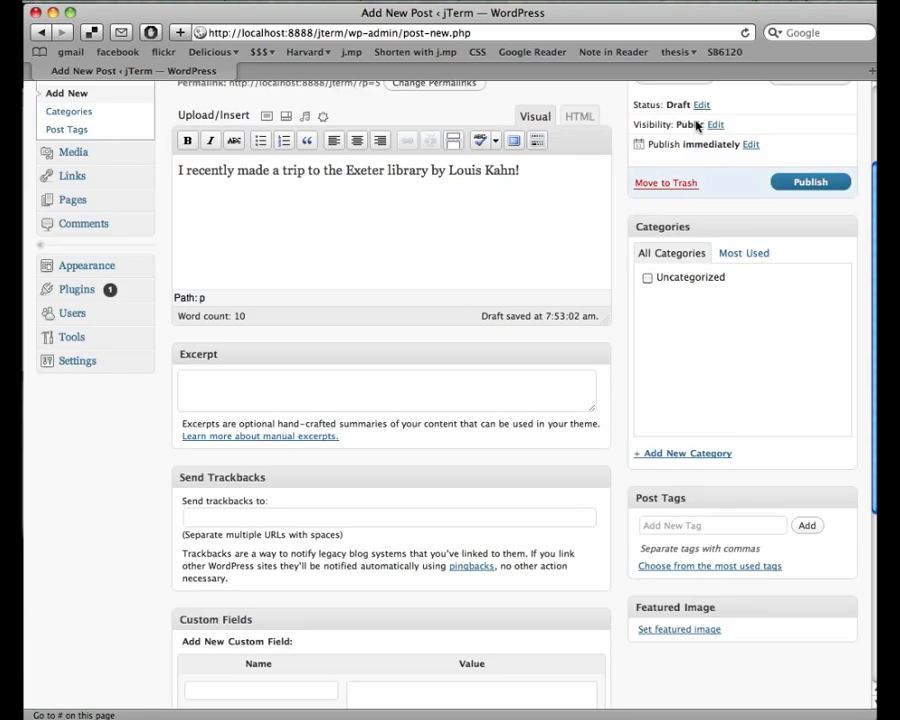
- Insert an empty paragraph above the post's sentence and reopen the Add an Image panel
scroll(634, 216, up, 3)
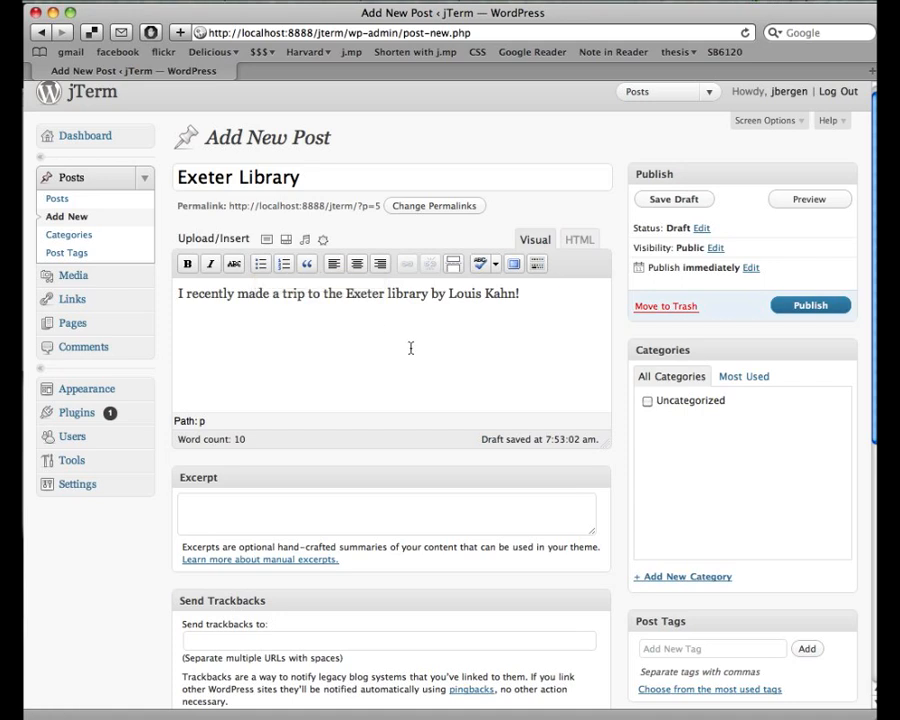
click(180, 294)
key(Return)
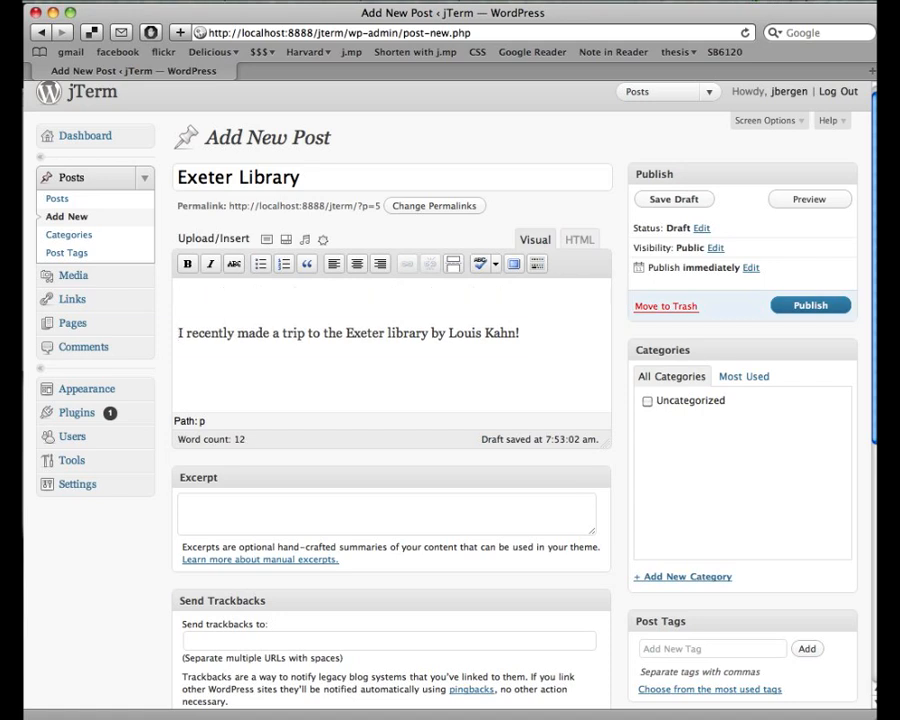
key(Up)
click(267, 240)
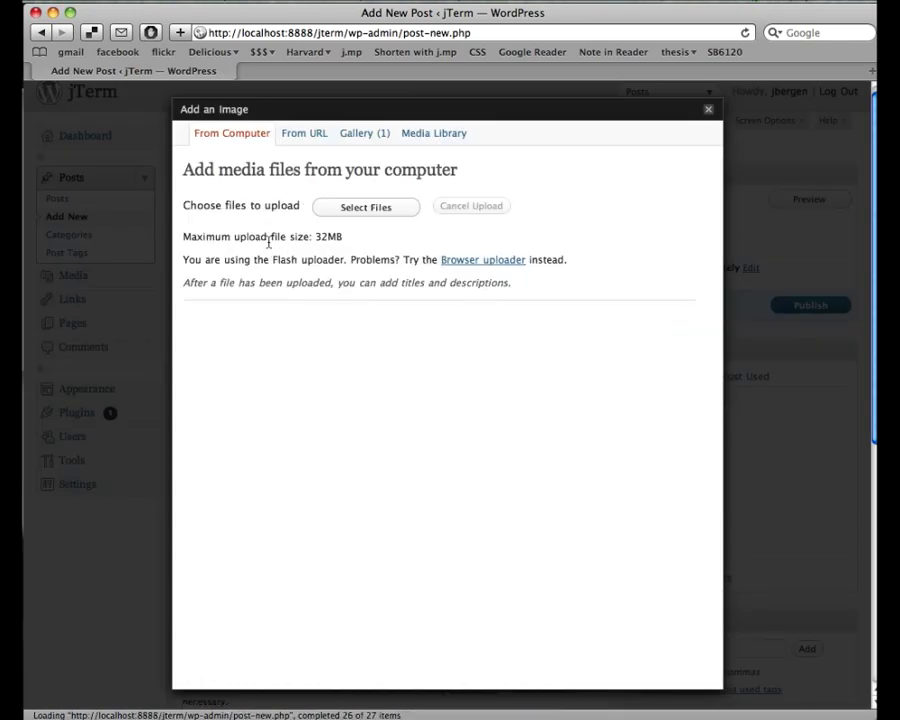
- Insert the uploaded exeter.jpg image into the post at Medium size with no alignment
click(365, 134)
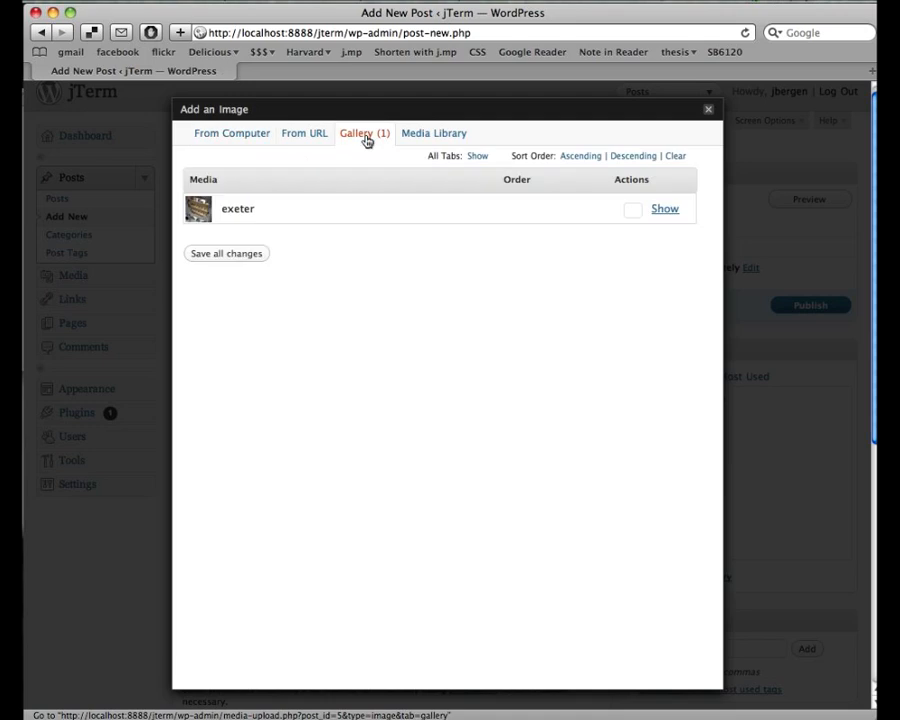
click(665, 209)
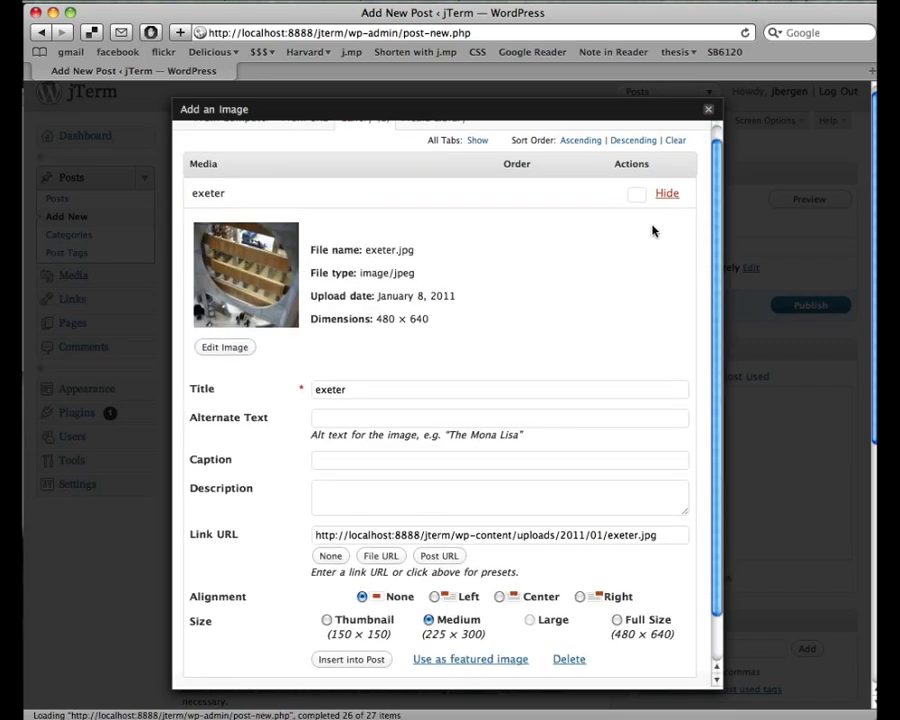
scroll(650, 228, down, 2)
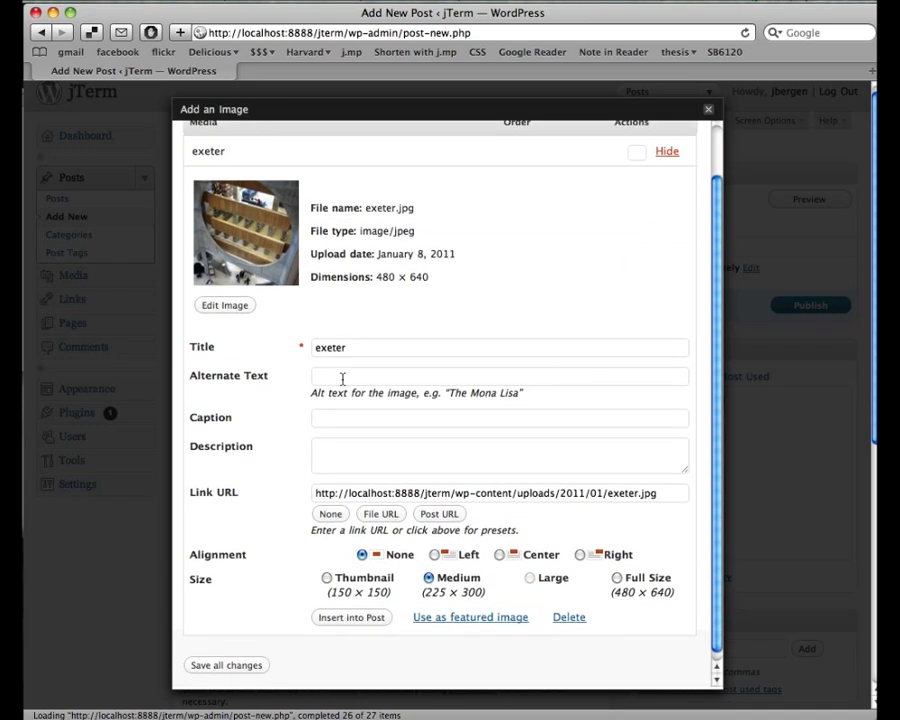
scroll(287, 384, down, 1)
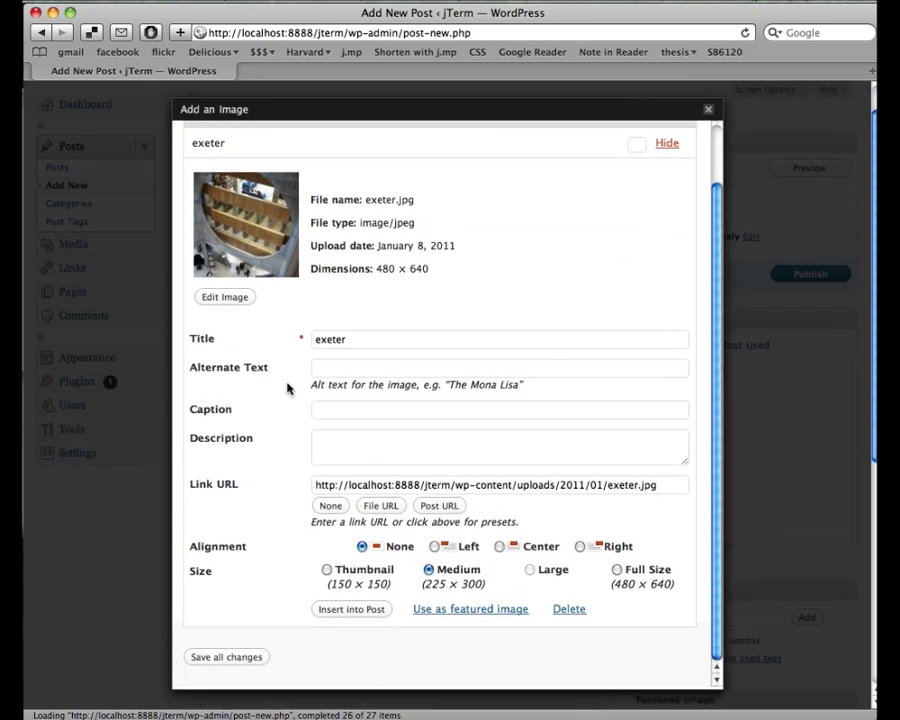
click(362, 610)
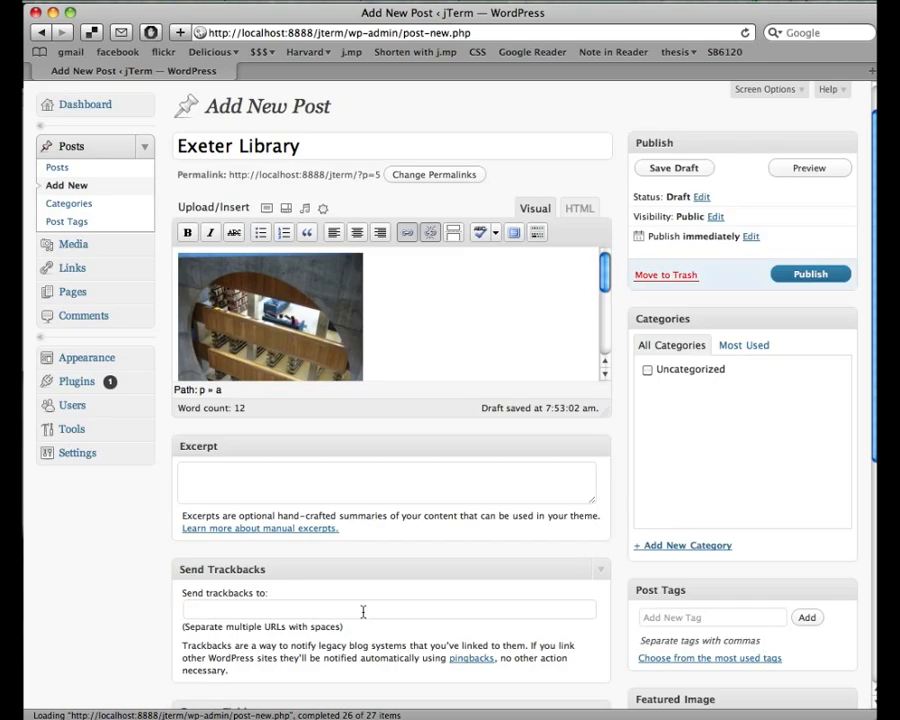
- Enlarge the post editor to show the whole photo and the Louis Kahn sentence
scroll(482, 294, down, 2)
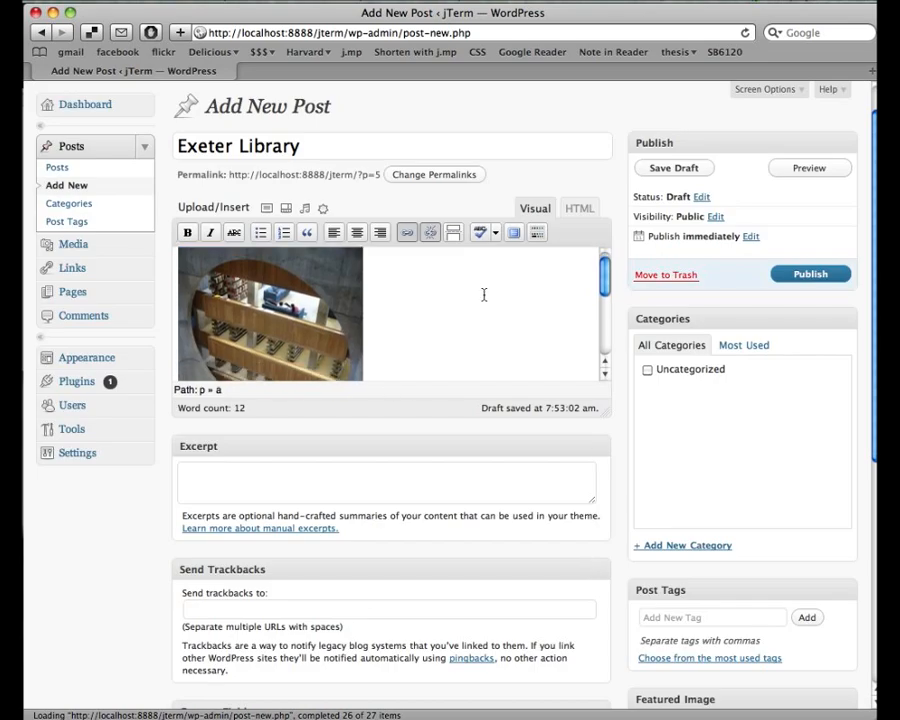
scroll(484, 295, down, 2)
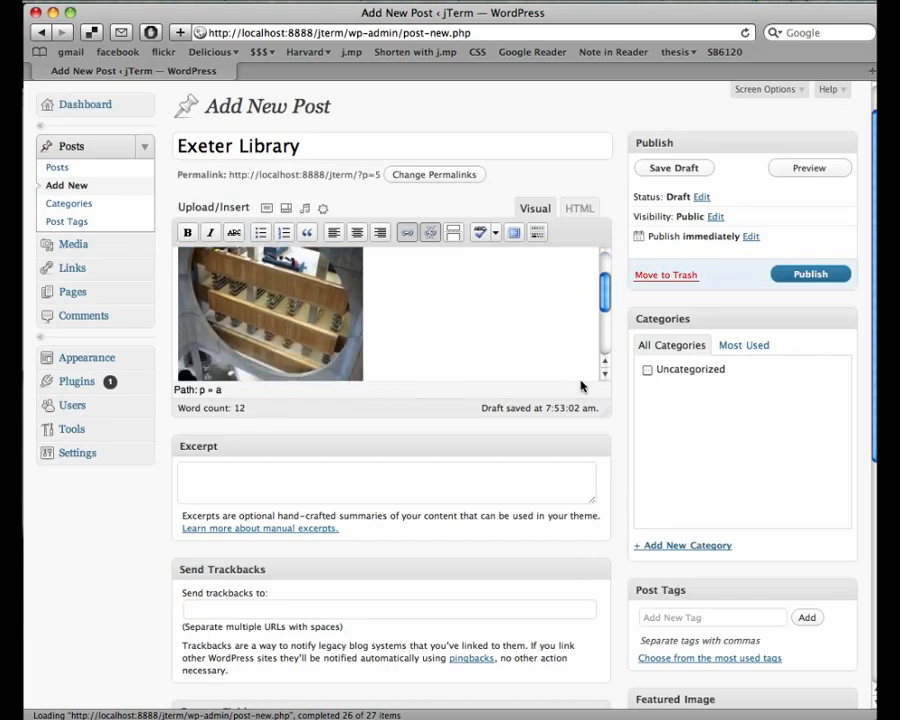
drag(599, 408, 606, 600)
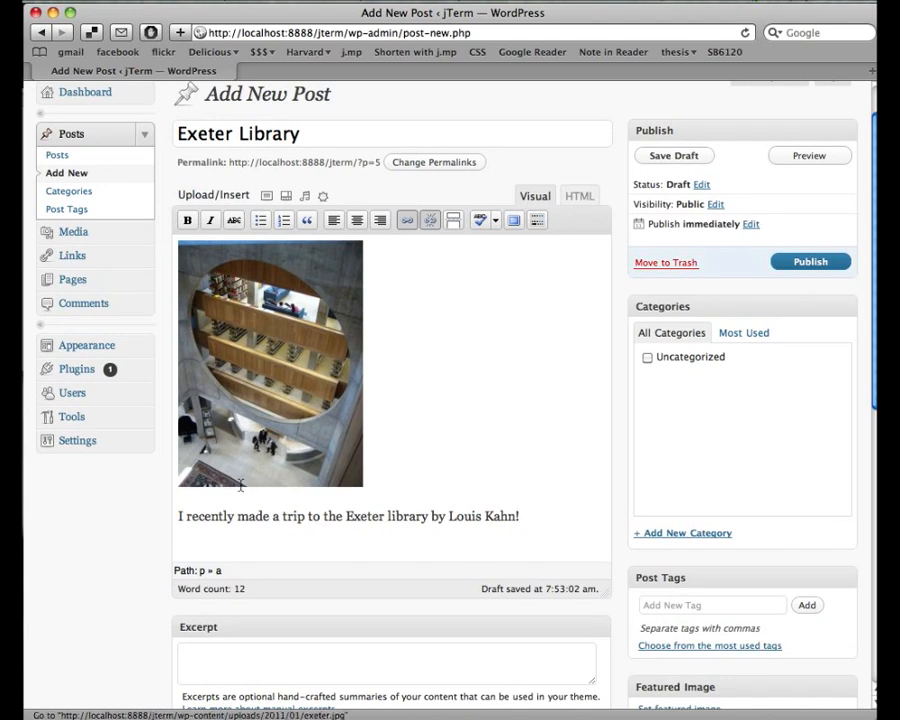
click(831, 160)
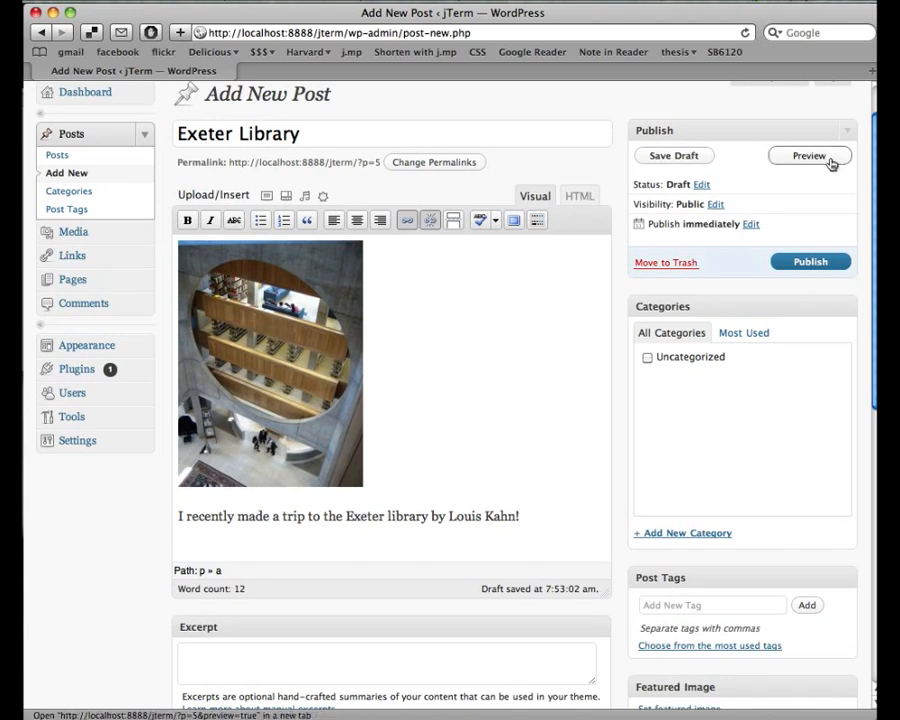
scroll(518, 401, down, 5)
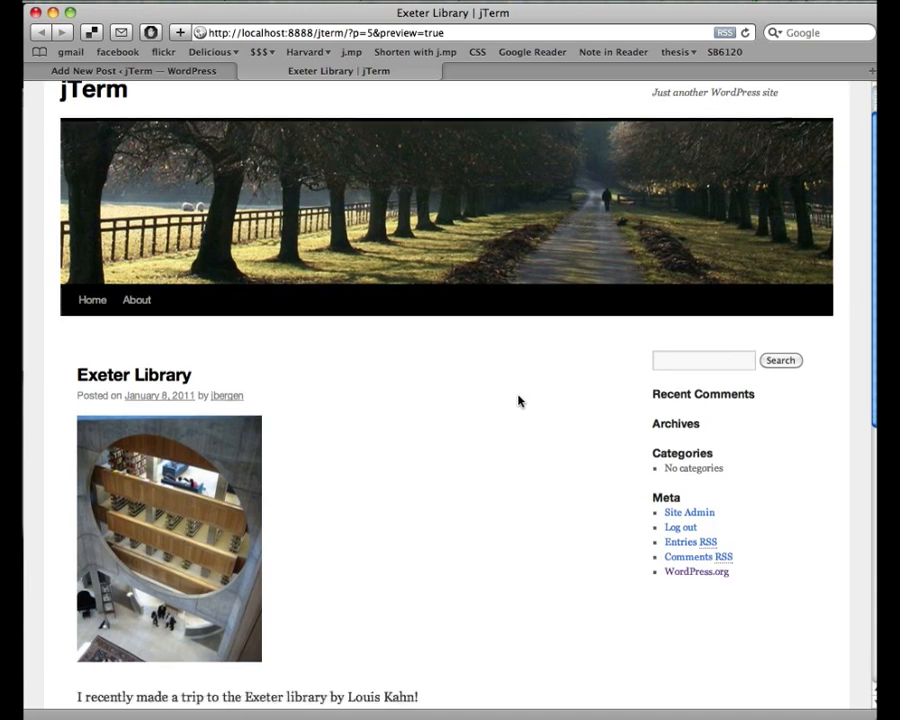
scroll(518, 401, up, 1)
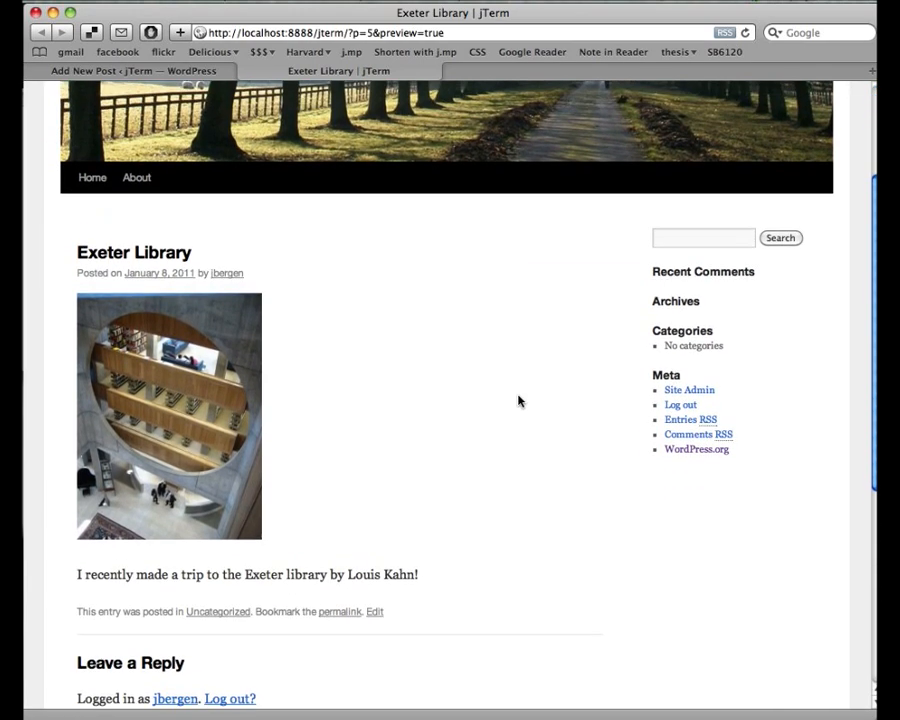
scroll(518, 401, down, 2)
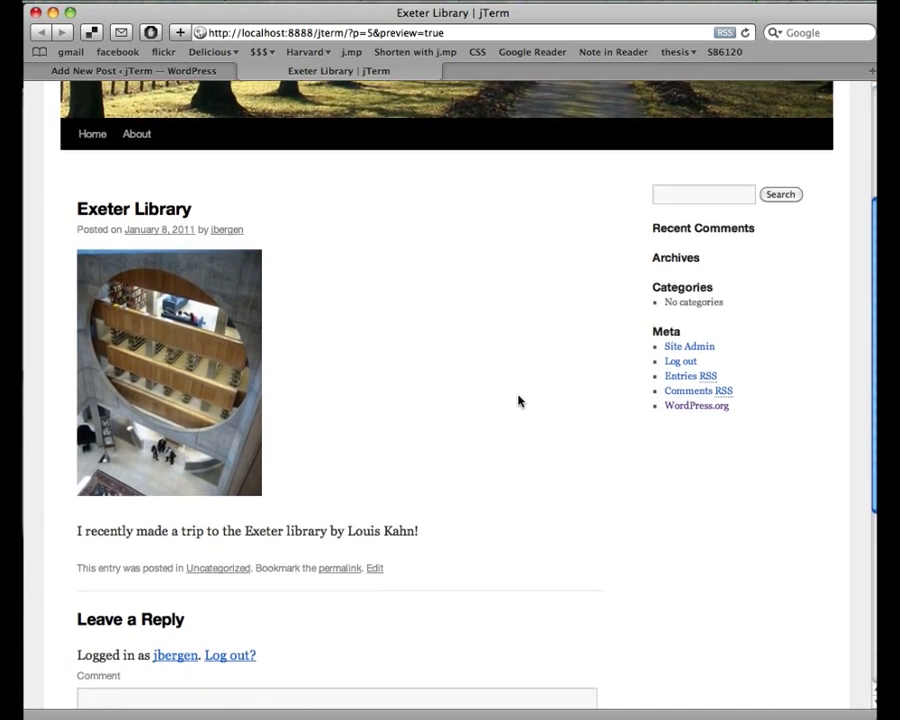
click(248, 71)
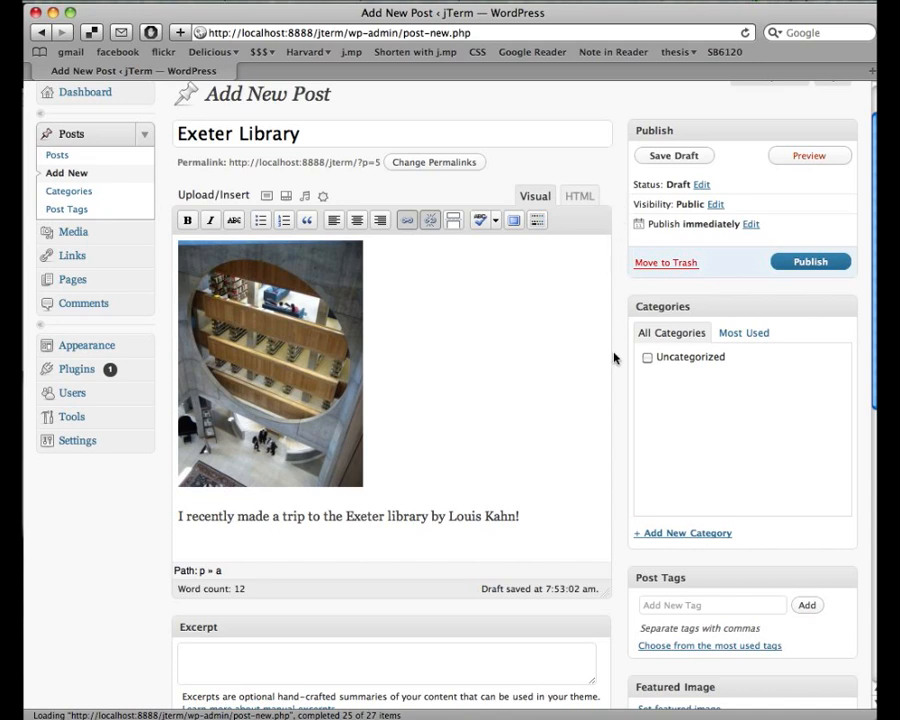
- Create a new 'Library' category and tick it for the post, leaving Uncategorized unticked
scroll(626, 450, down, 5)
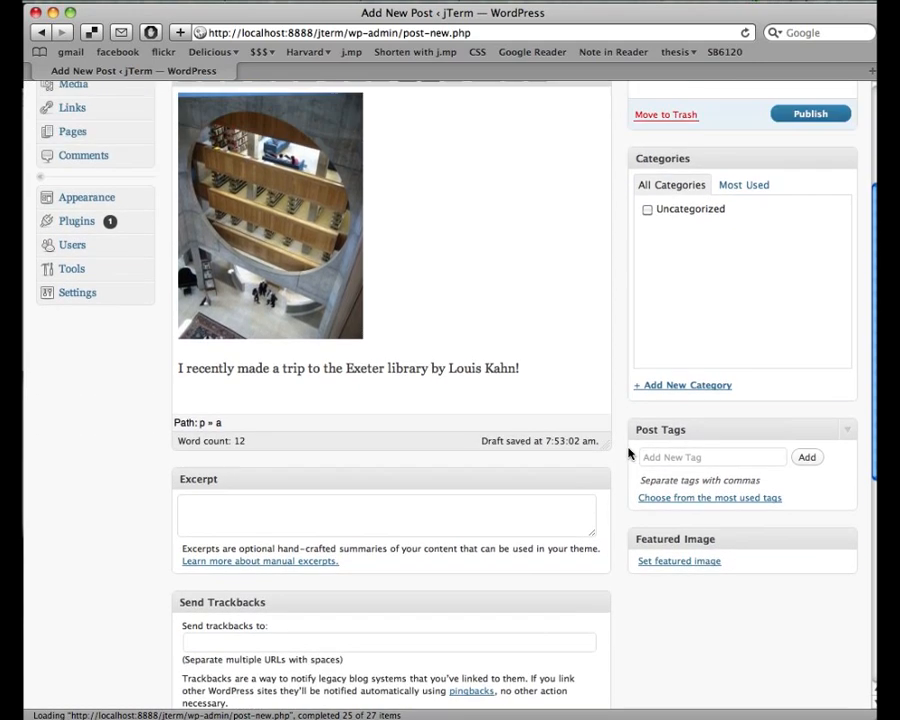
scroll(628, 452, up, 3)
scroll(628, 453, up, 1)
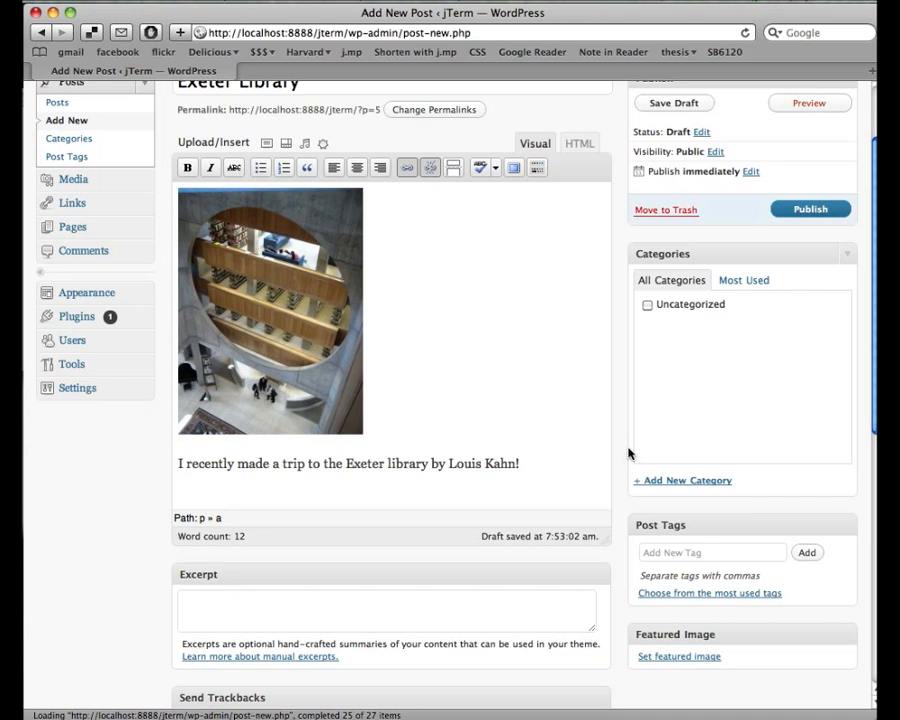
click(685, 482)
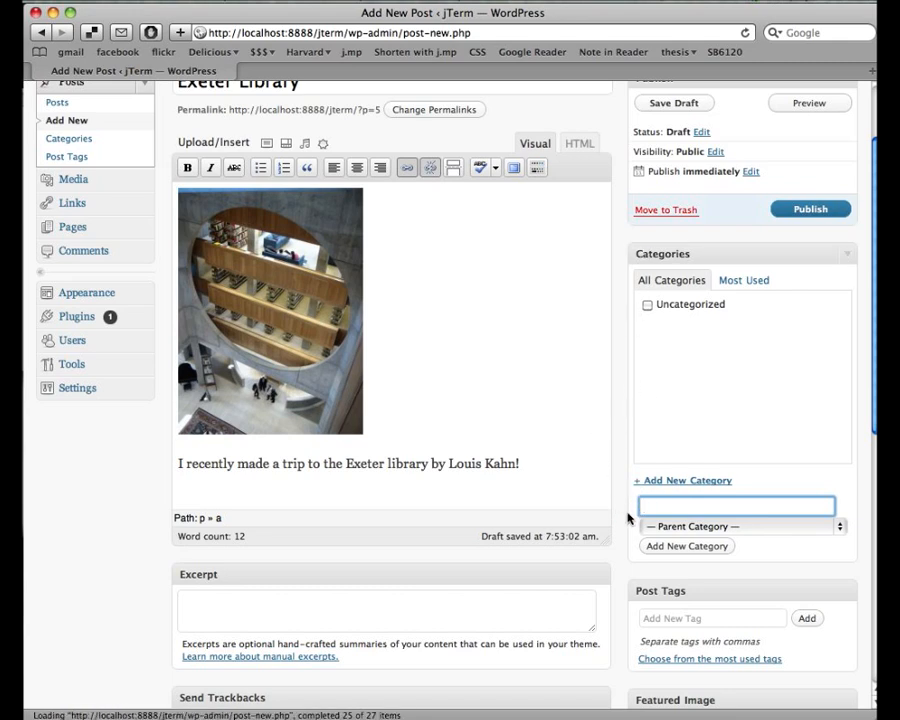
text(Library)
click(669, 548)
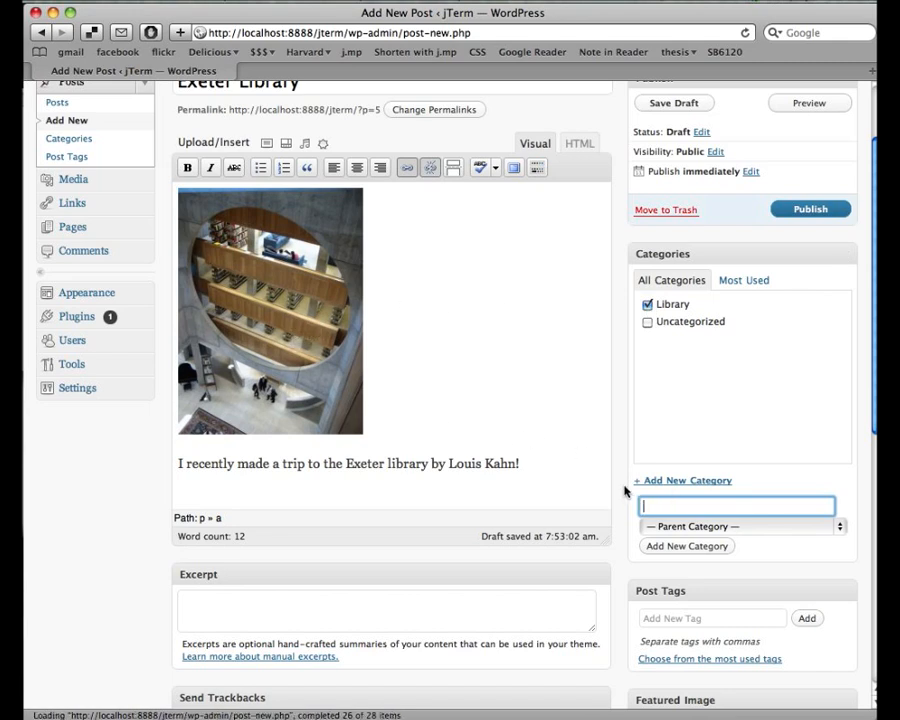
scroll(625, 490, down, 3)
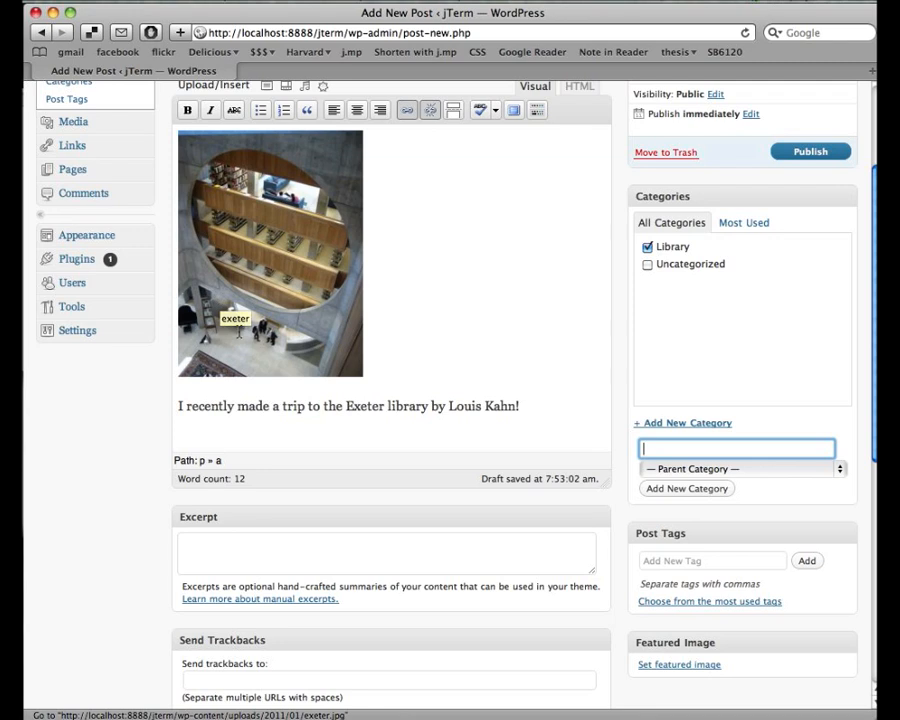
scroll(608, 336, up, 1)
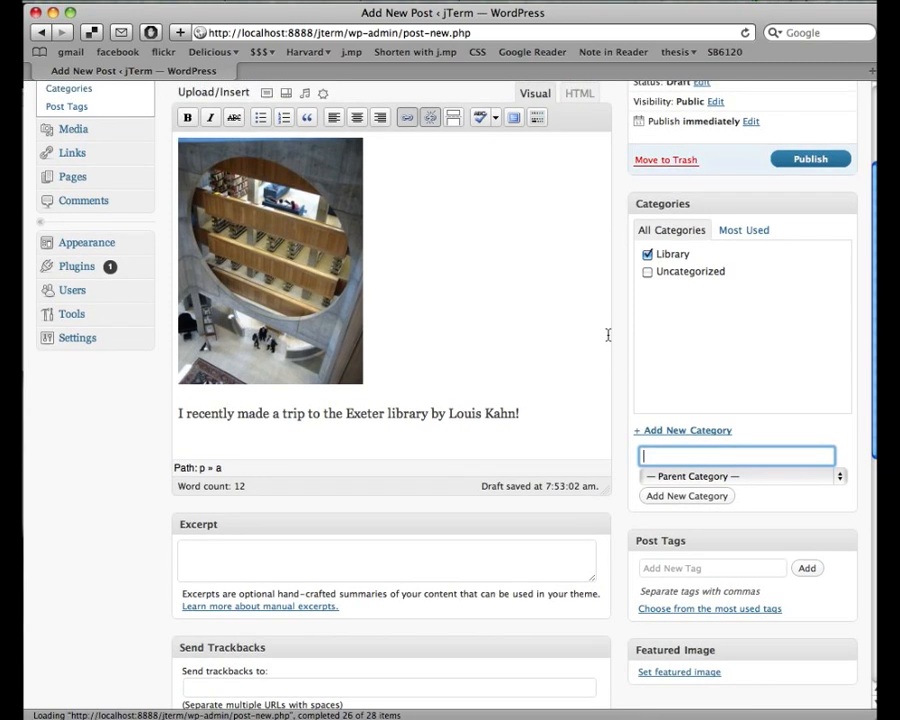
- Add the post tags school, concrete and new hampshire
click(704, 566)
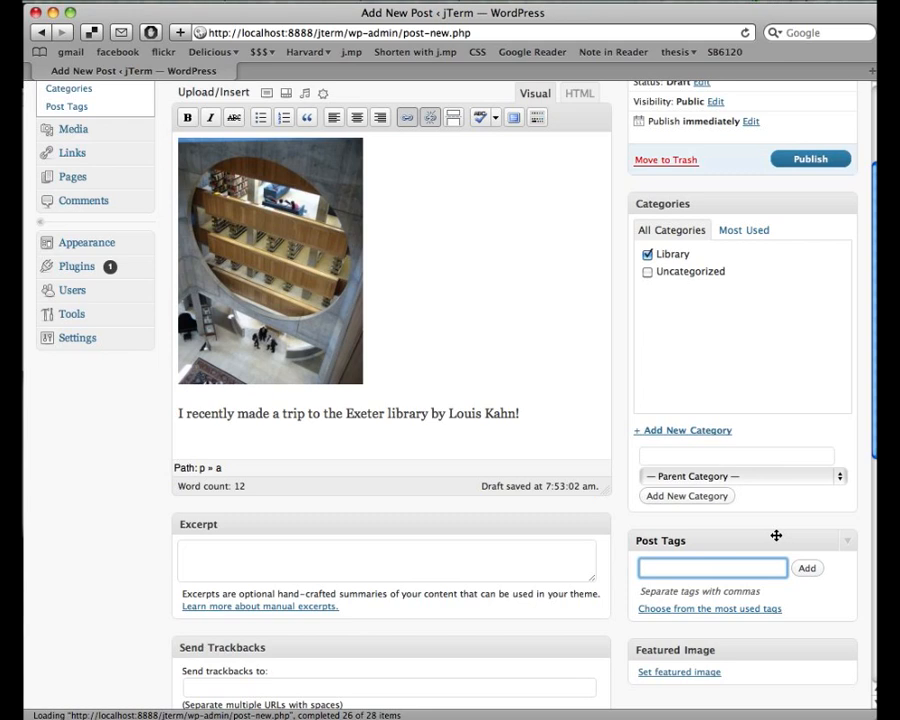
text(school, concrete,)
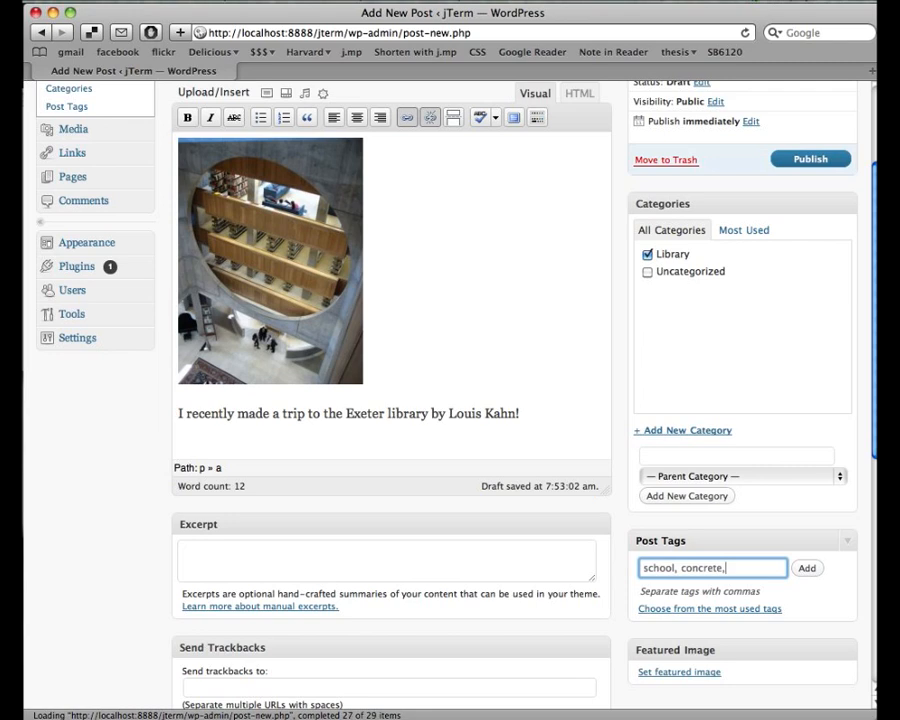
text( new hampshire)
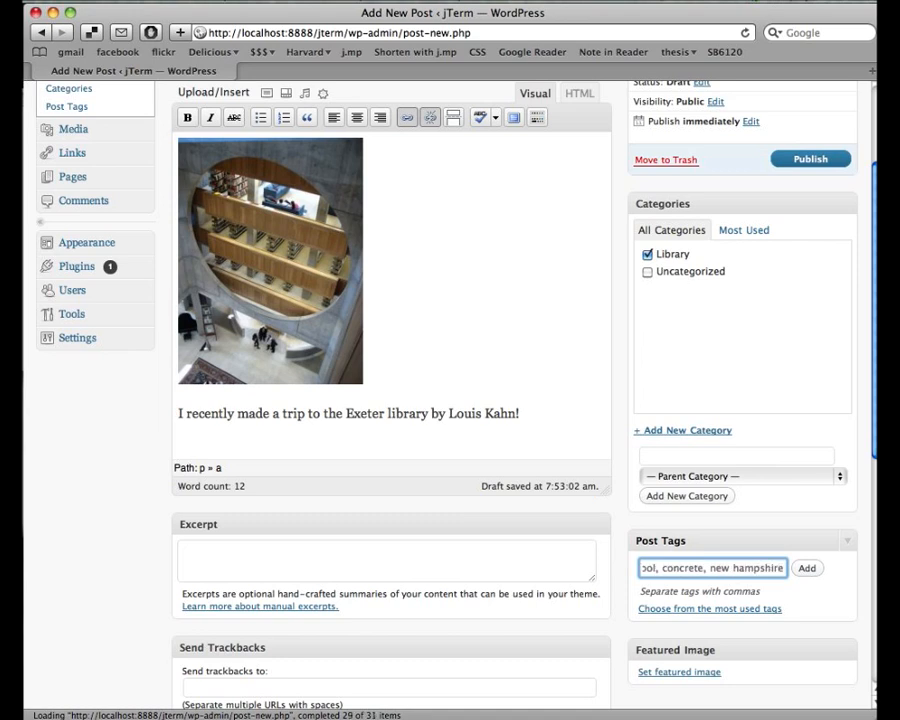
click(807, 569)
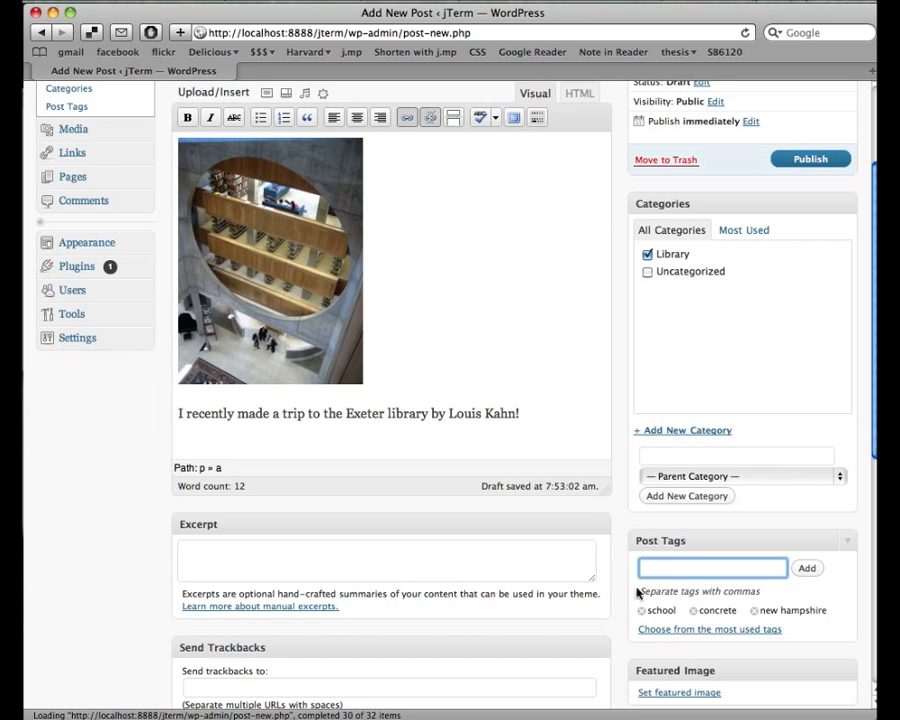
- Review the remaining post options, then publish the Exeter Library post
scroll(625, 640, down, 1)
scroll(619, 594, down, 5)
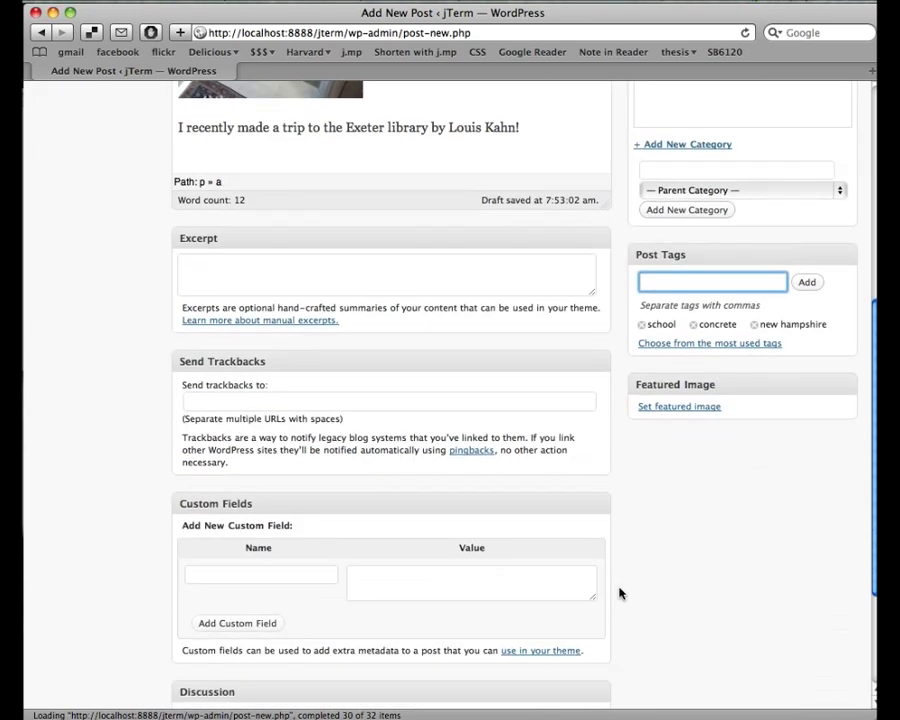
scroll(619, 594, down, 4)
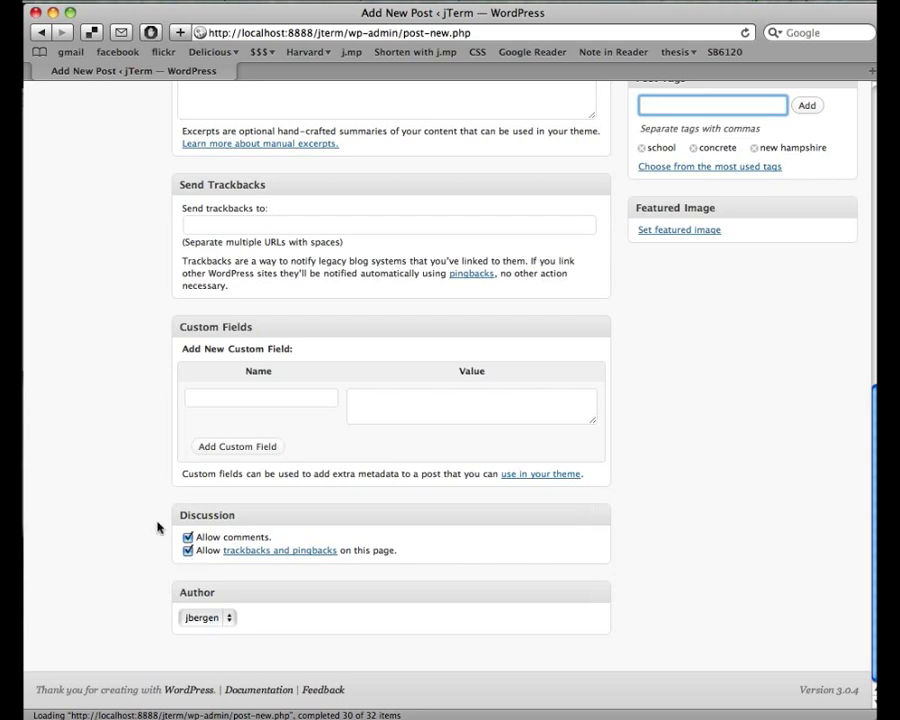
scroll(157, 527, up, 15)
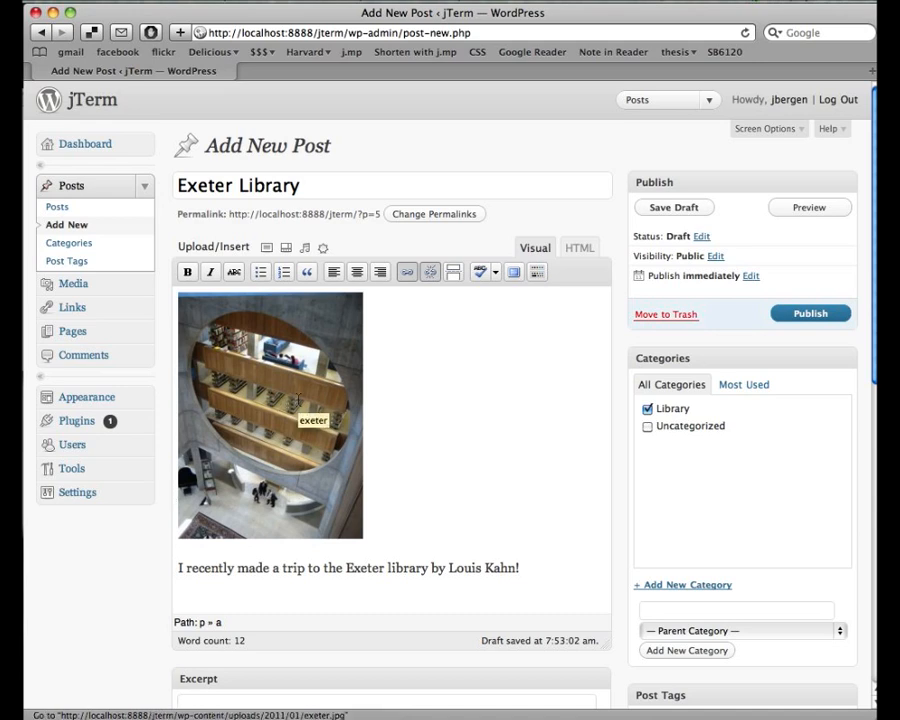
click(799, 316)
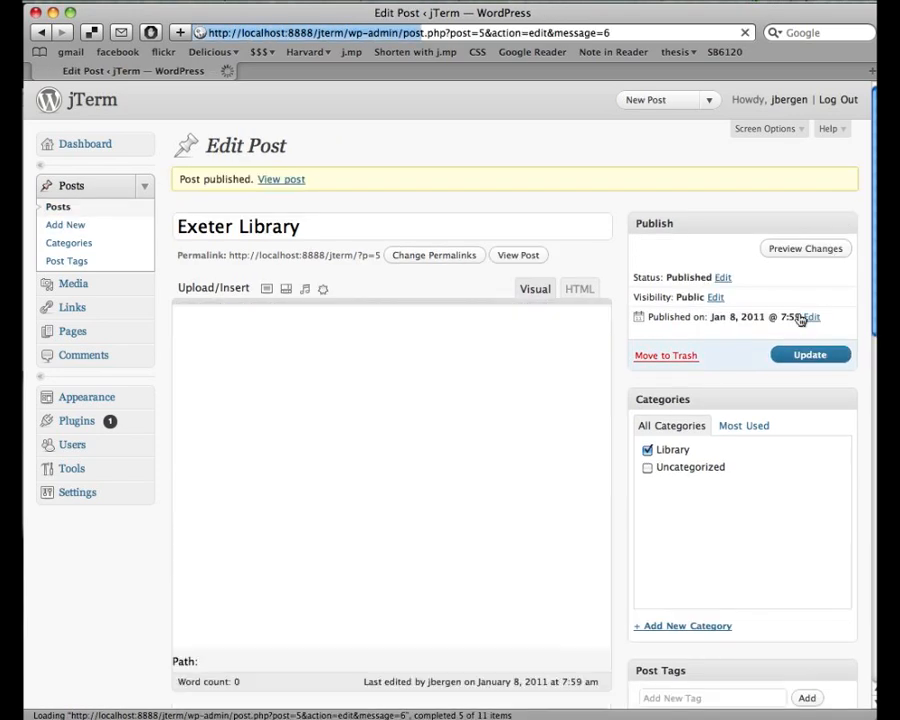
- View the published Exeter Library post on the public site
click(274, 182)
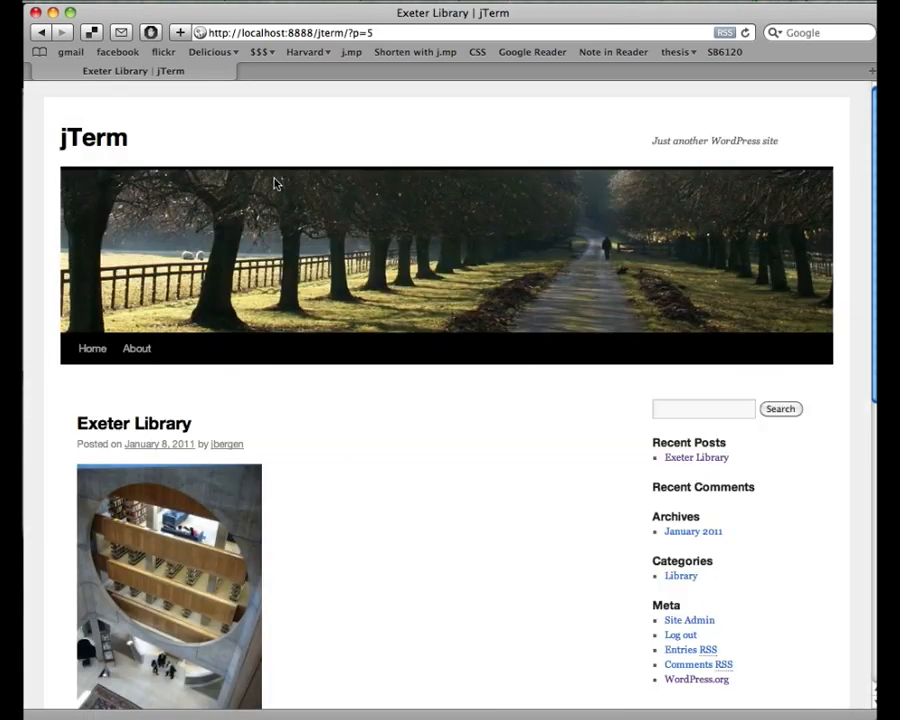
scroll(498, 502, down, 5)
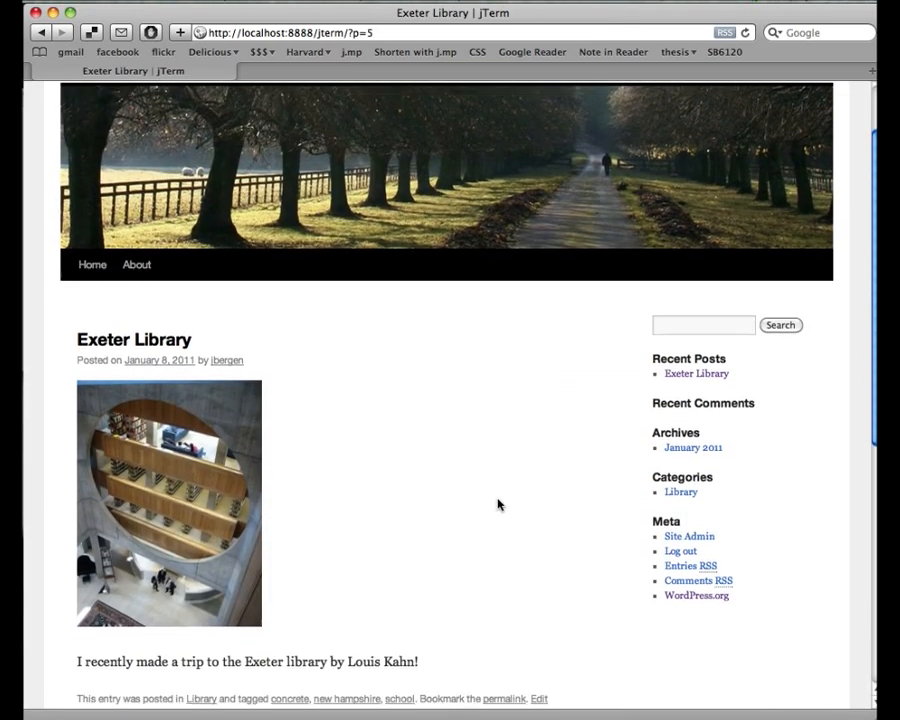
scroll(498, 504, up, 3)
scroll(498, 504, down, 5)
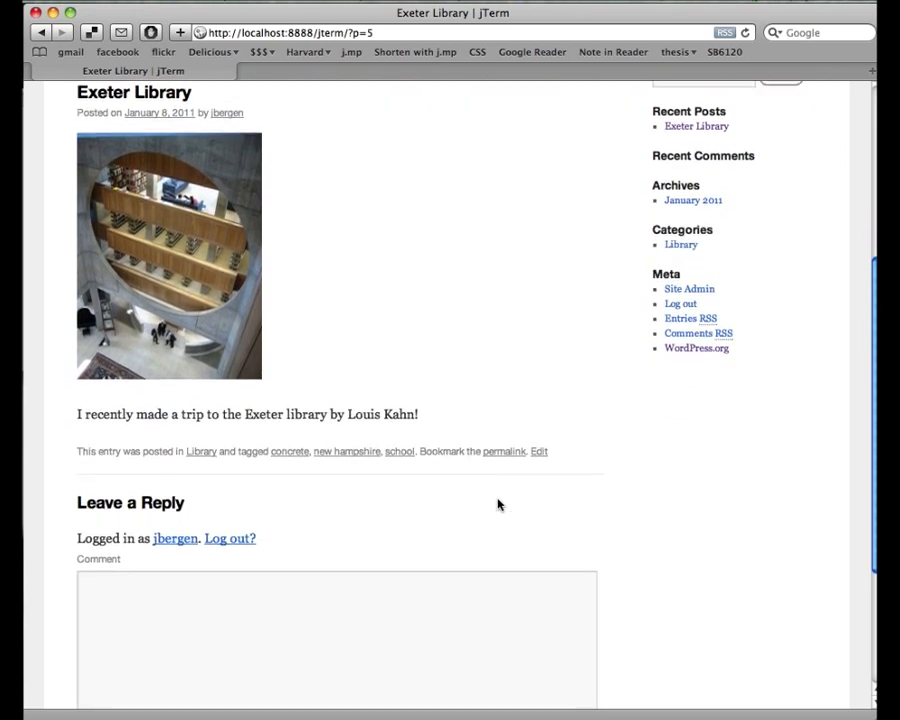
scroll(496, 500, up, 6)
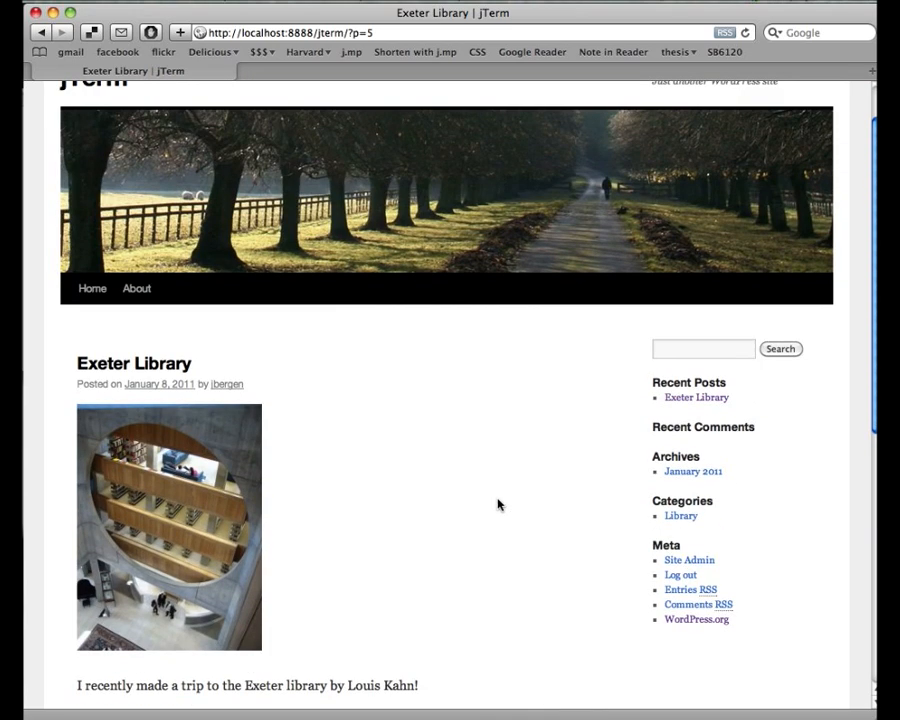
scroll(297, 315, up, 1)
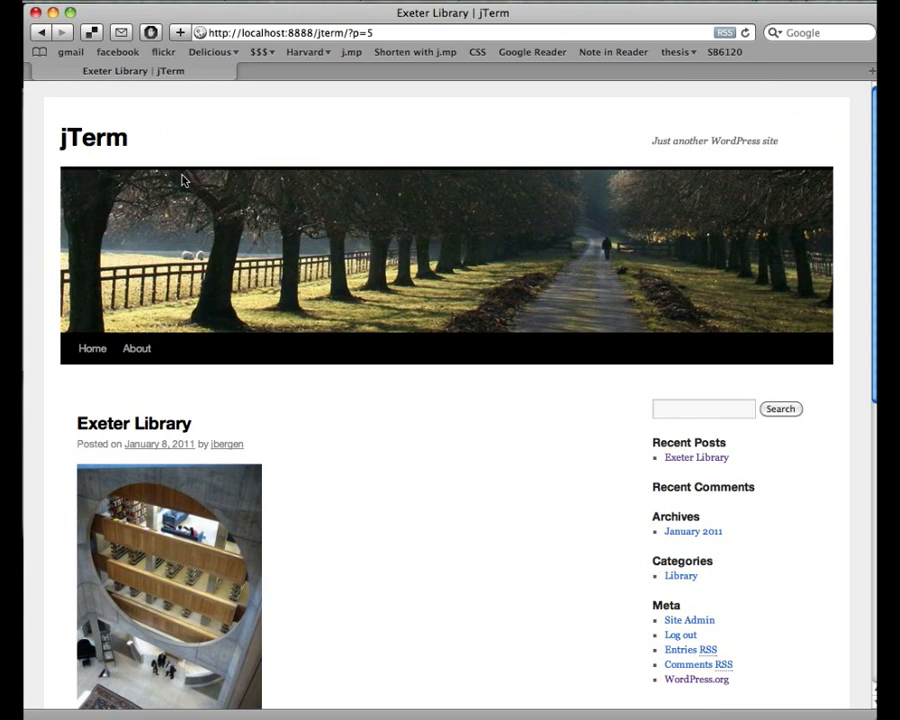
- Go to the jTerm home page and use Site Admin to reach the Dashboard
click(100, 143)
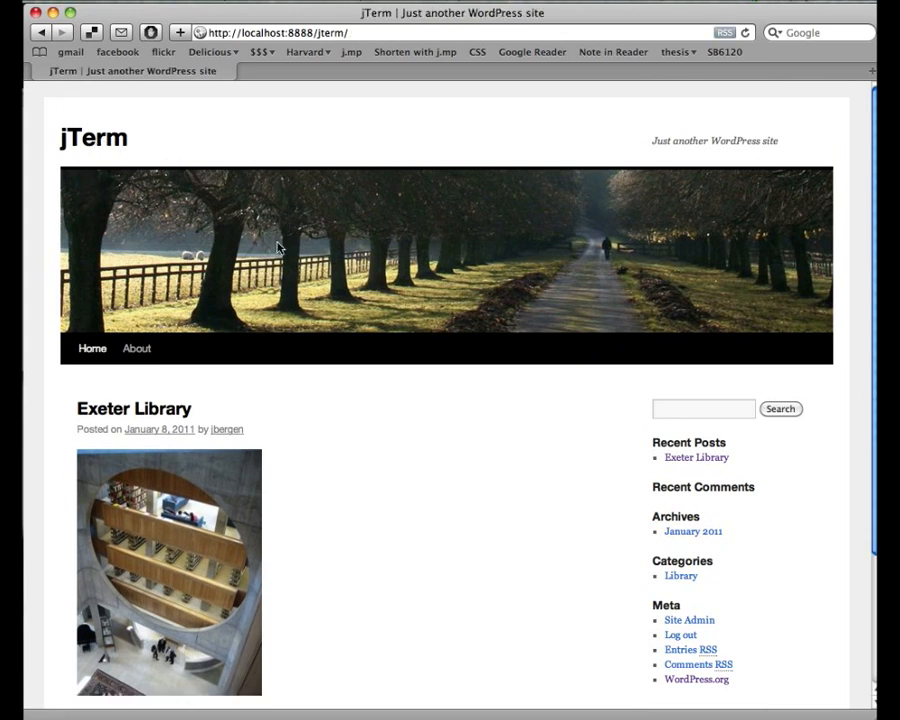
scroll(566, 393, down, 1)
scroll(566, 393, down, 1)
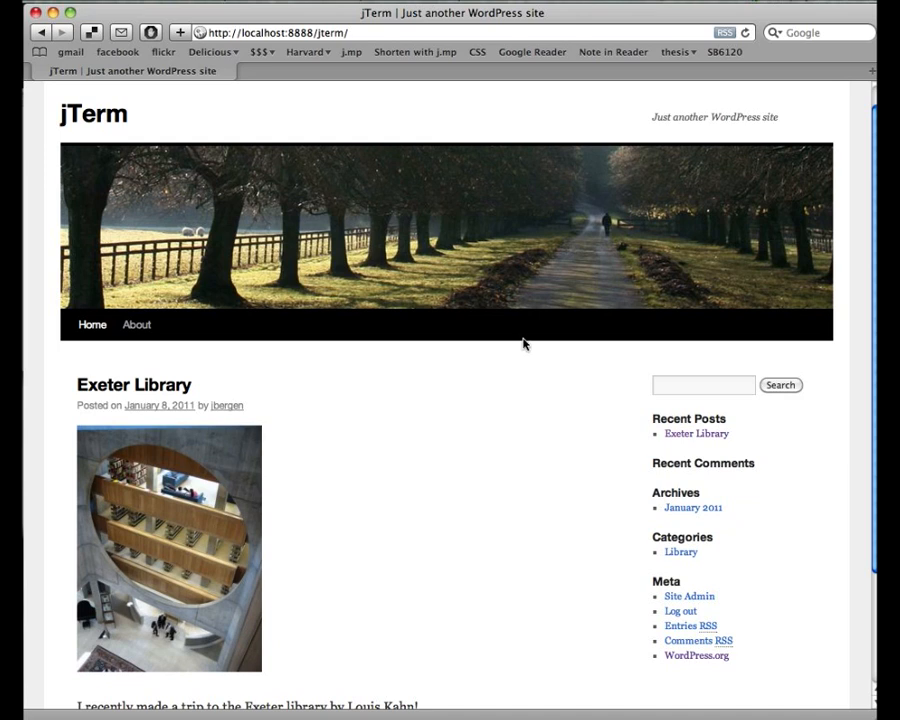
scroll(599, 405, down, 5)
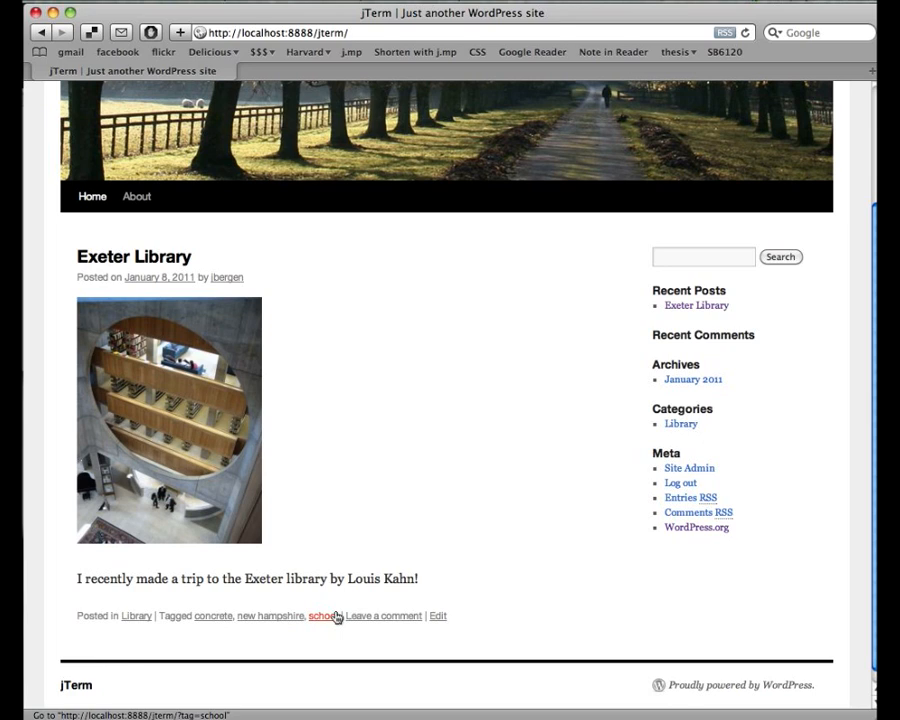
scroll(520, 522, up, 3)
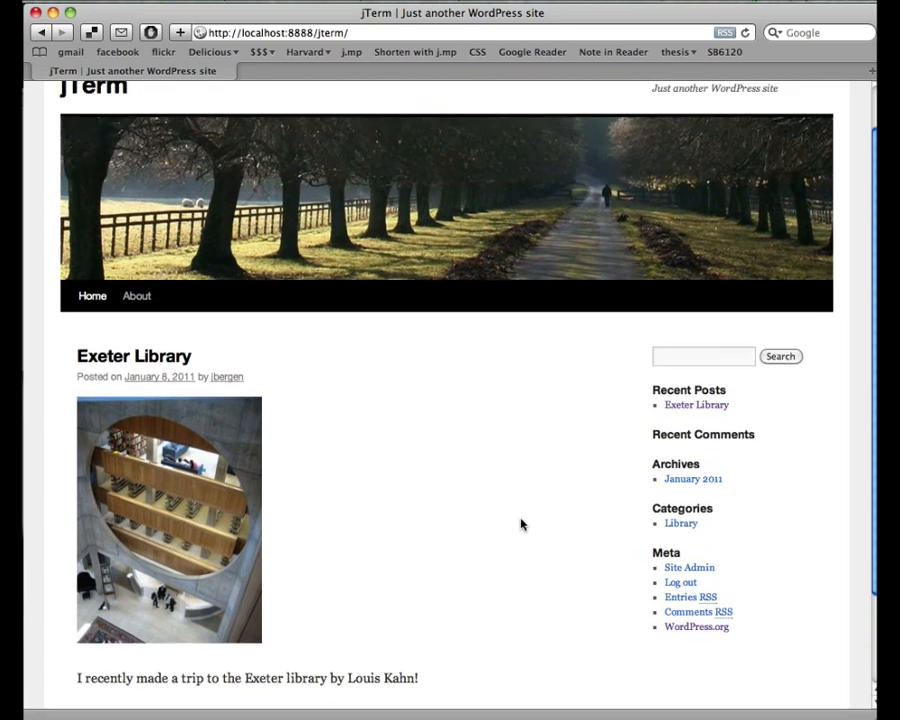
scroll(520, 522, down, 1)
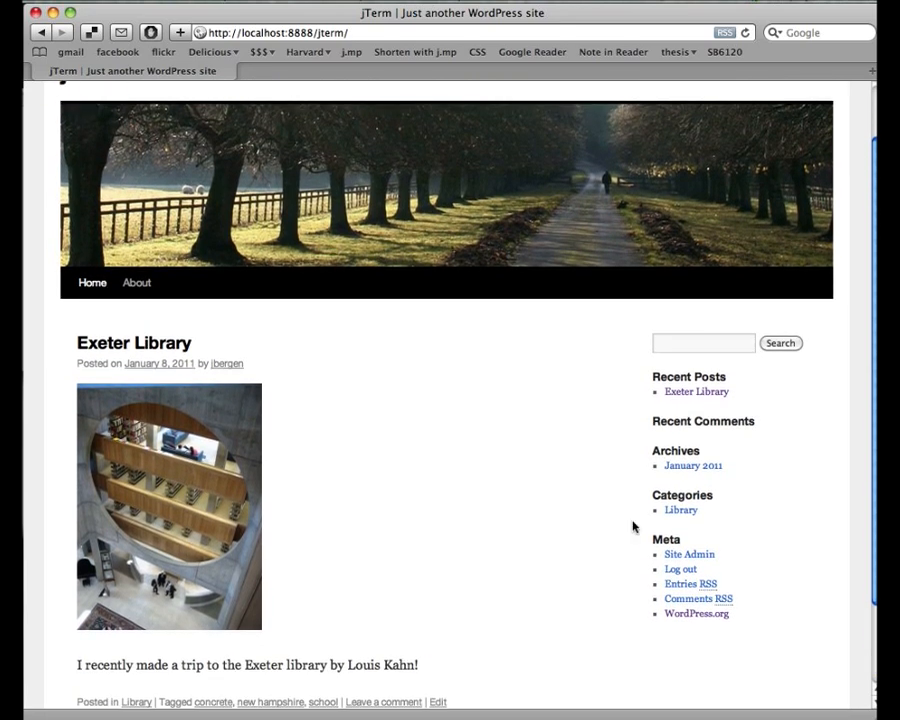
click(688, 556)
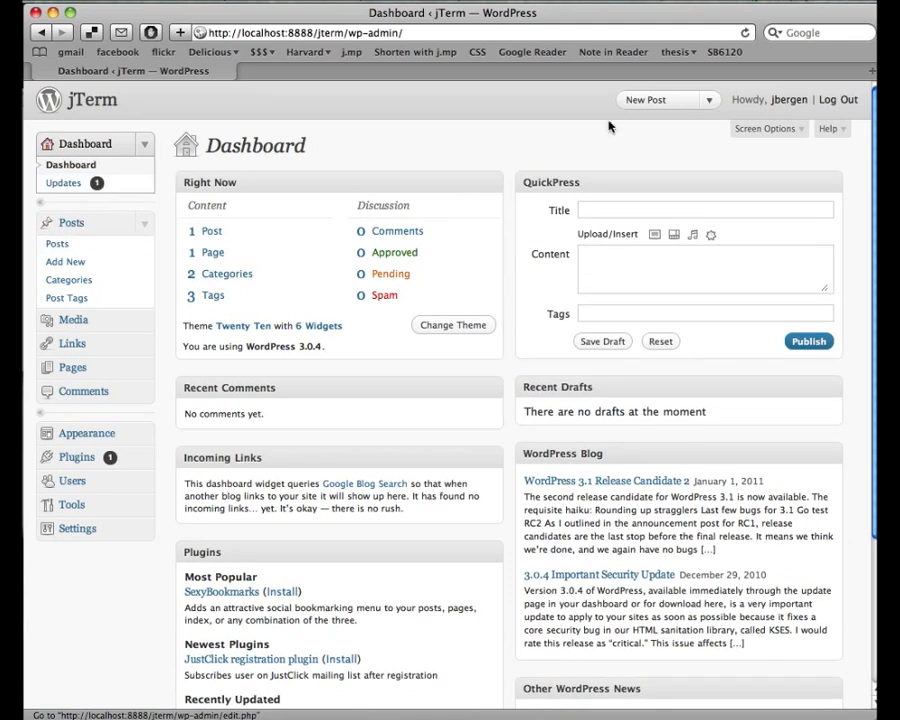
- Start a new post titled 'Salk'
click(668, 102)
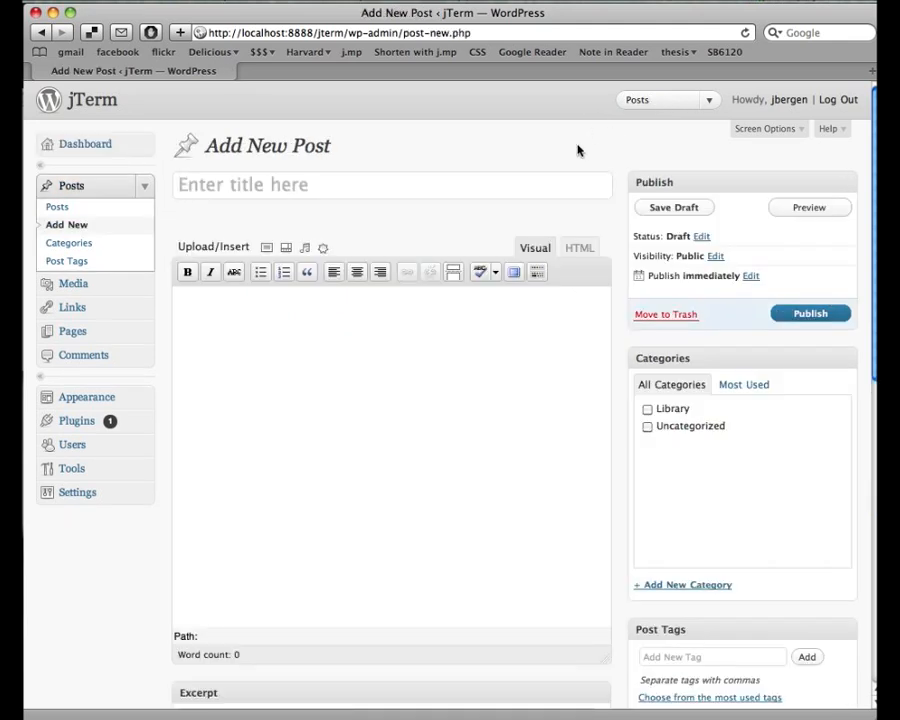
text(Salk)
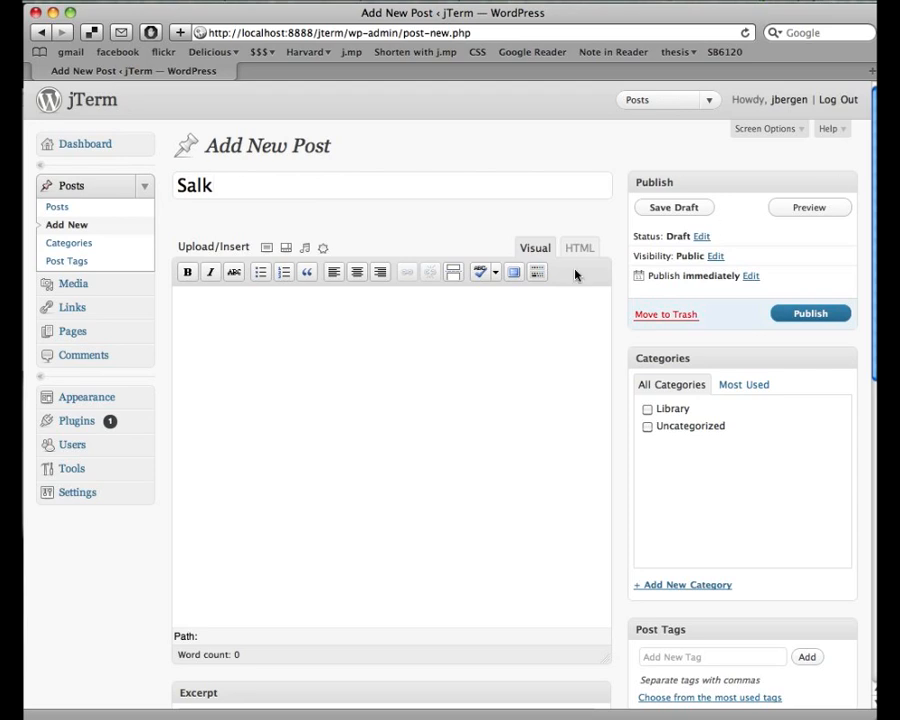
- Upload salk.jpg from the Desktop and insert it into the Salk post body
click(266, 248)
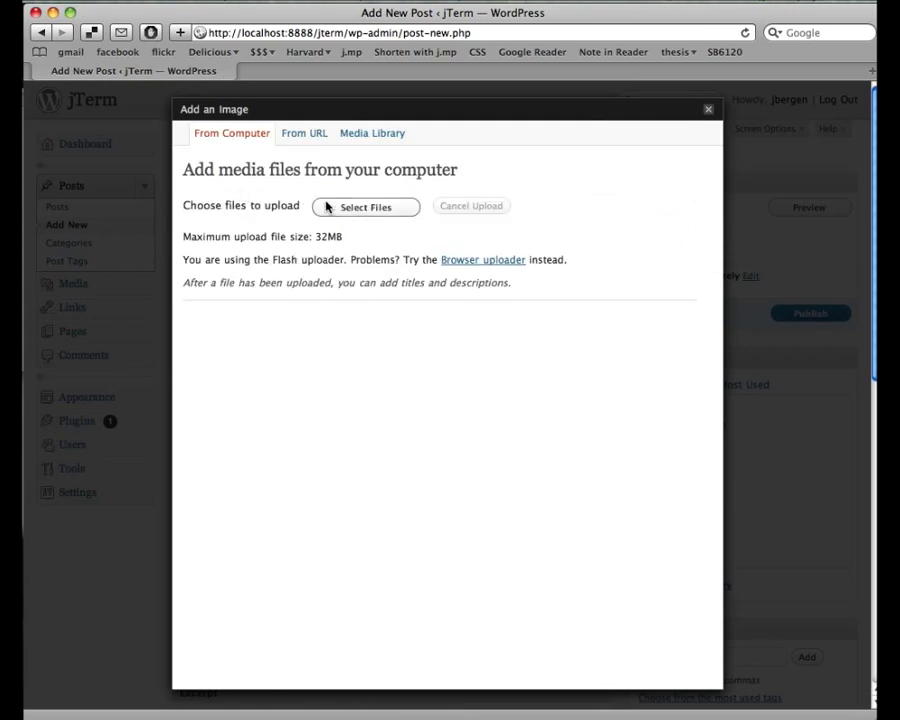
click(334, 206)
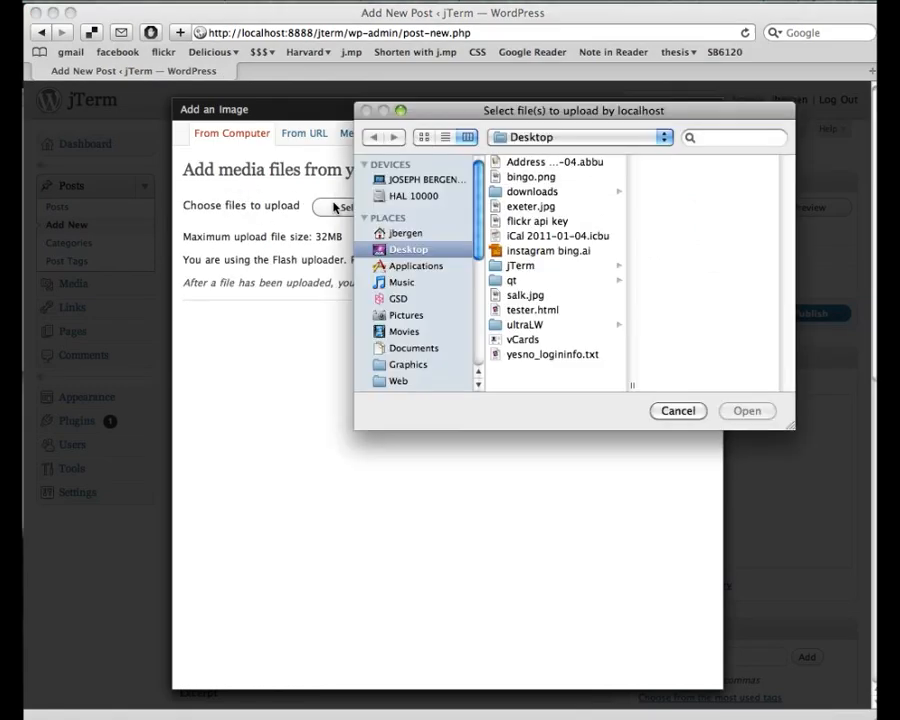
click(524, 297)
double_click(524, 297)
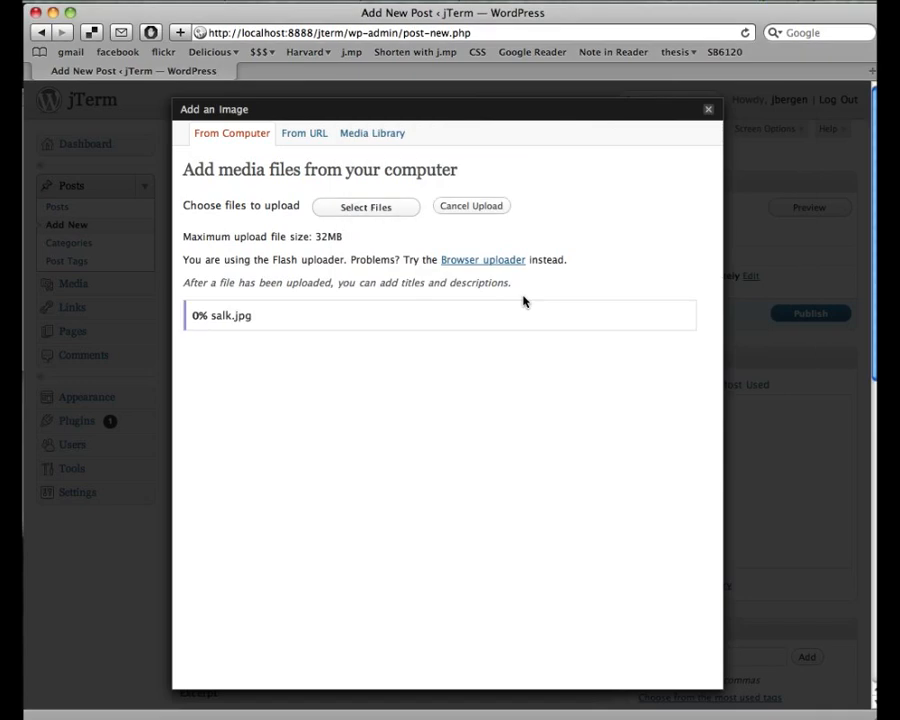
scroll(375, 438, down, 4)
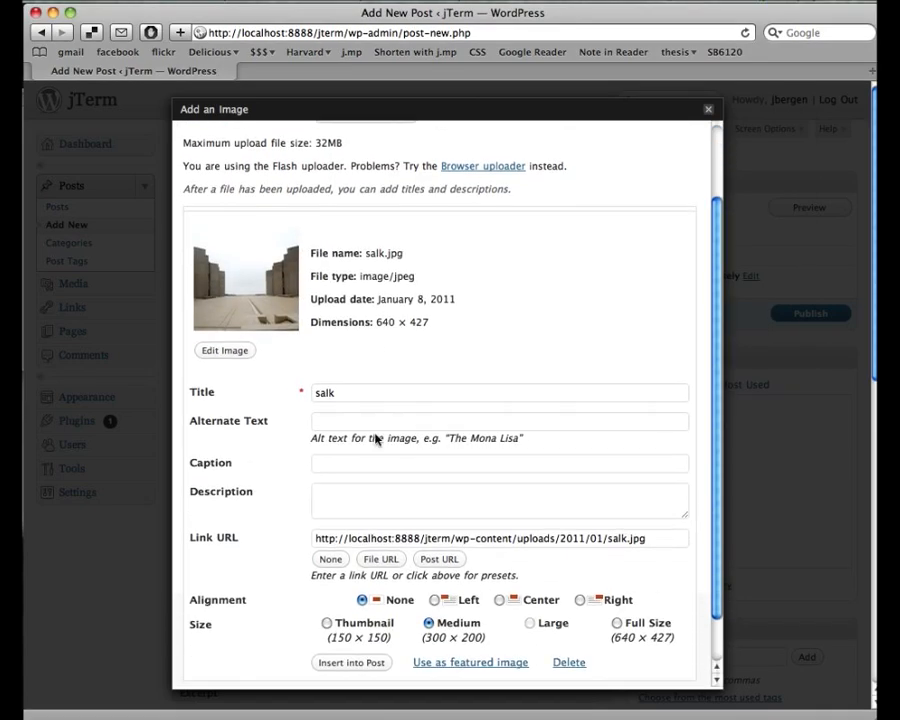
click(350, 651)
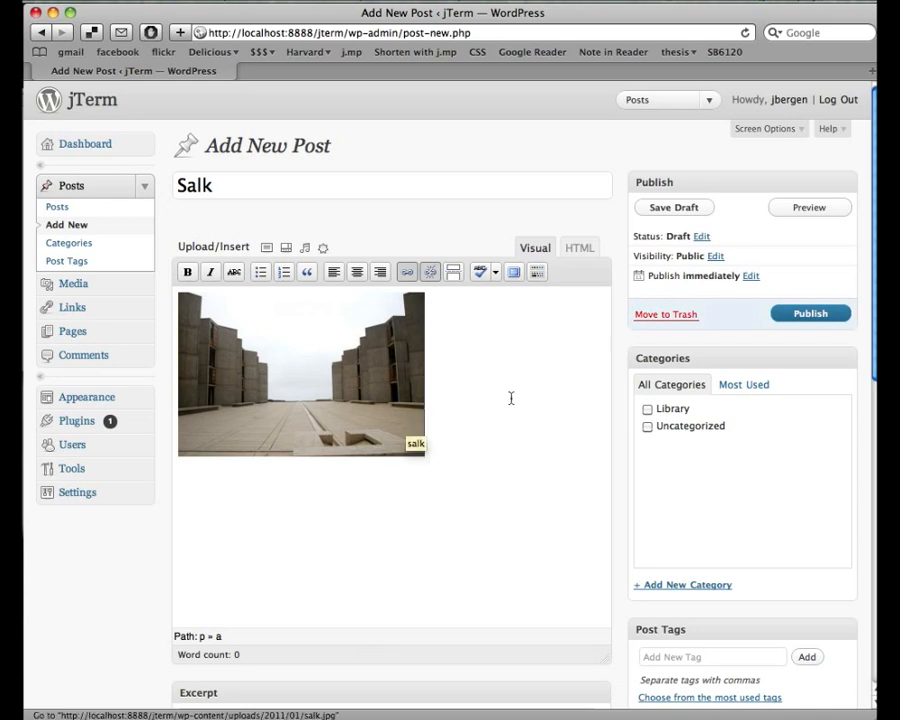
- Create a new 'California' category for the Salk post
click(647, 588)
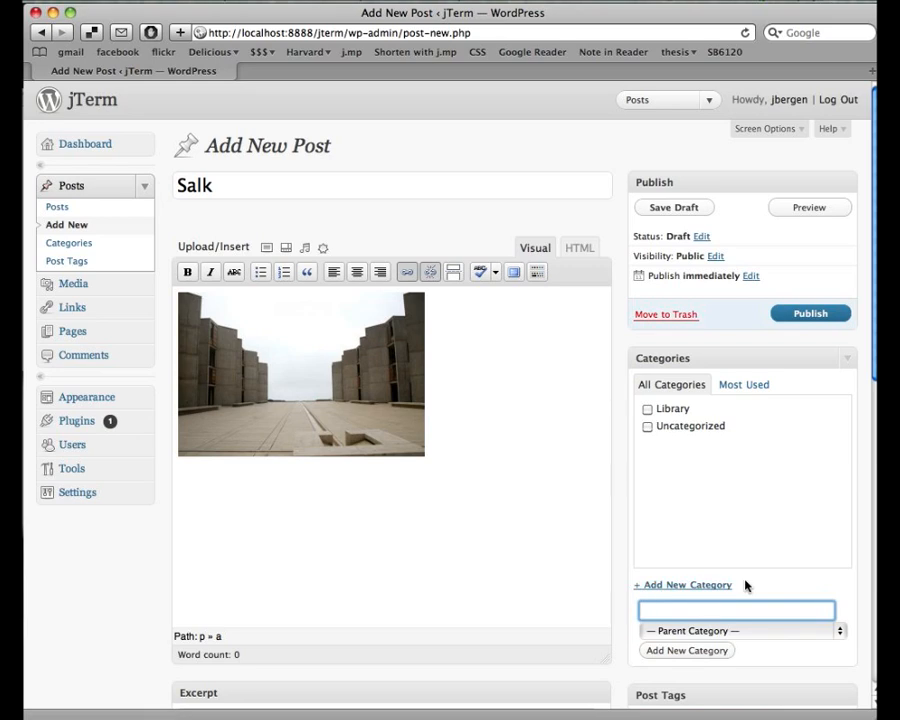
text(California)
click(659, 652)
scroll(622, 592, down, 3)
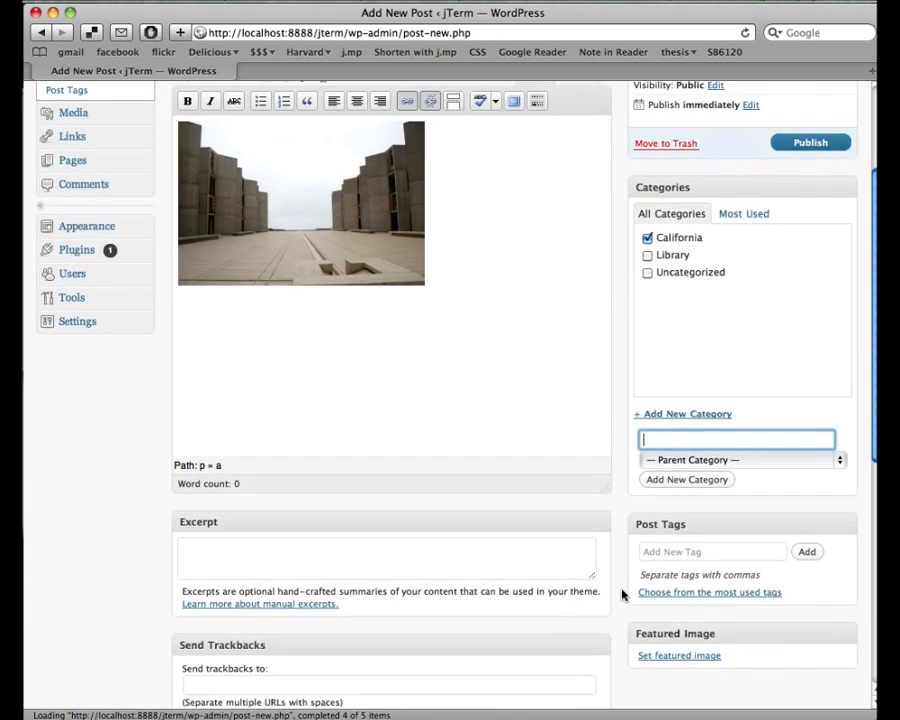
- Tag the post concrete and school, then publish it
click(660, 549)
text(concrete)
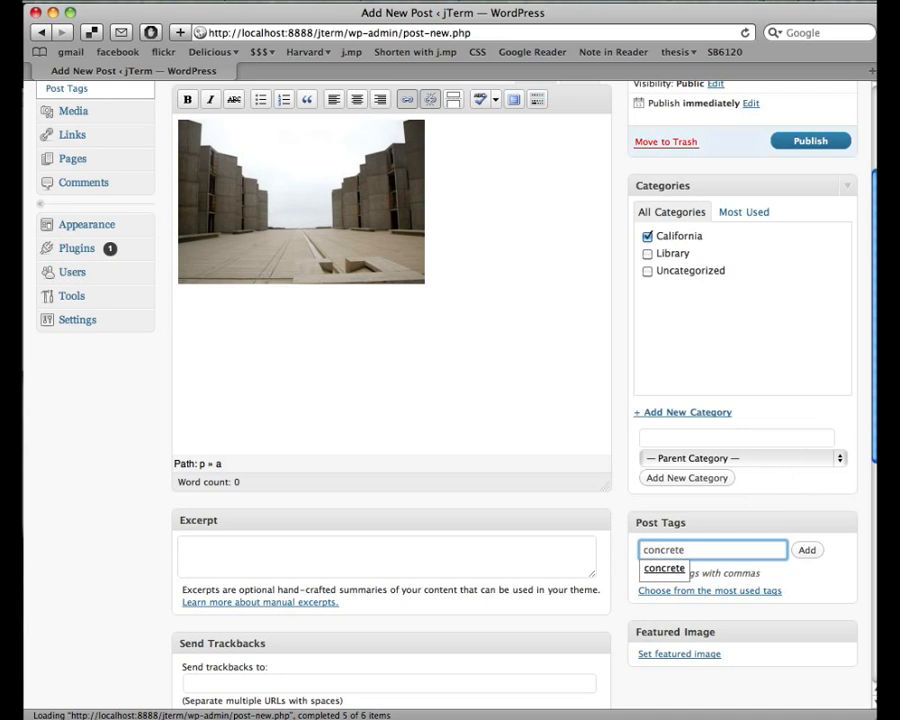
text(, school)
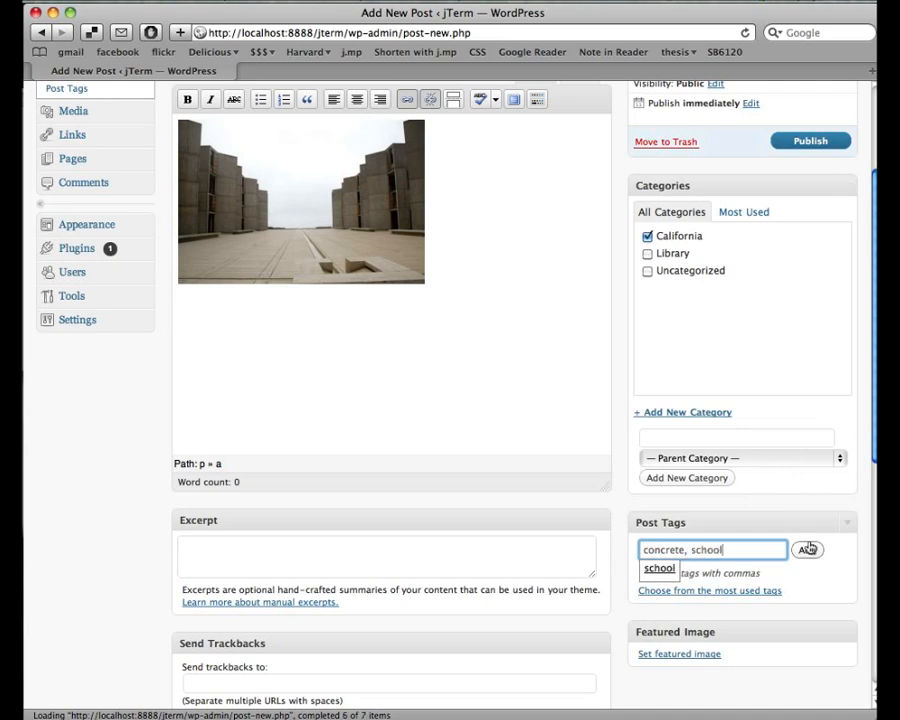
click(806, 550)
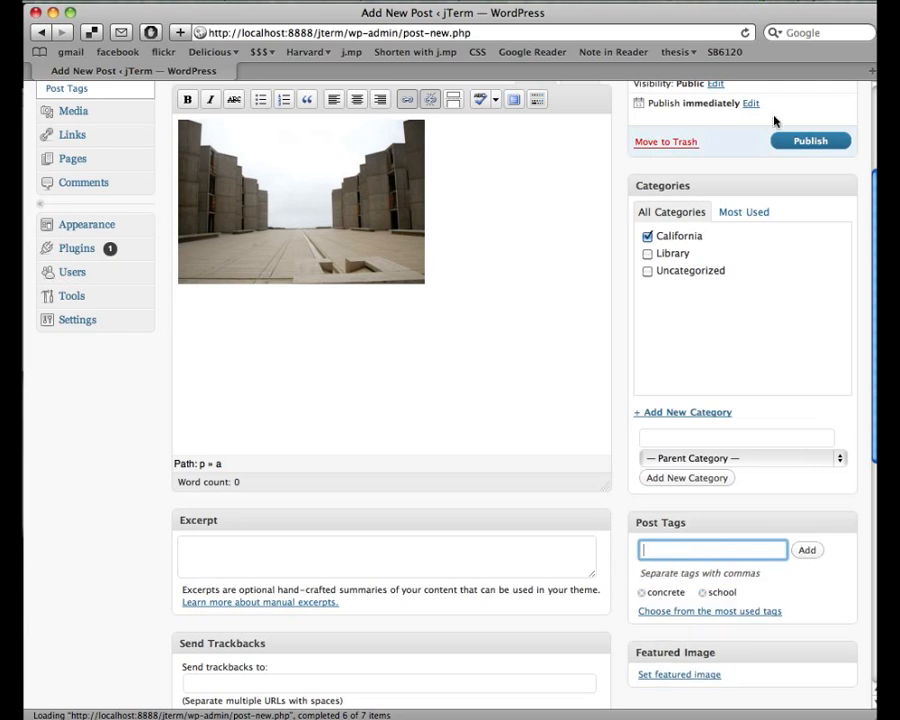
scroll(615, 212, up, 5)
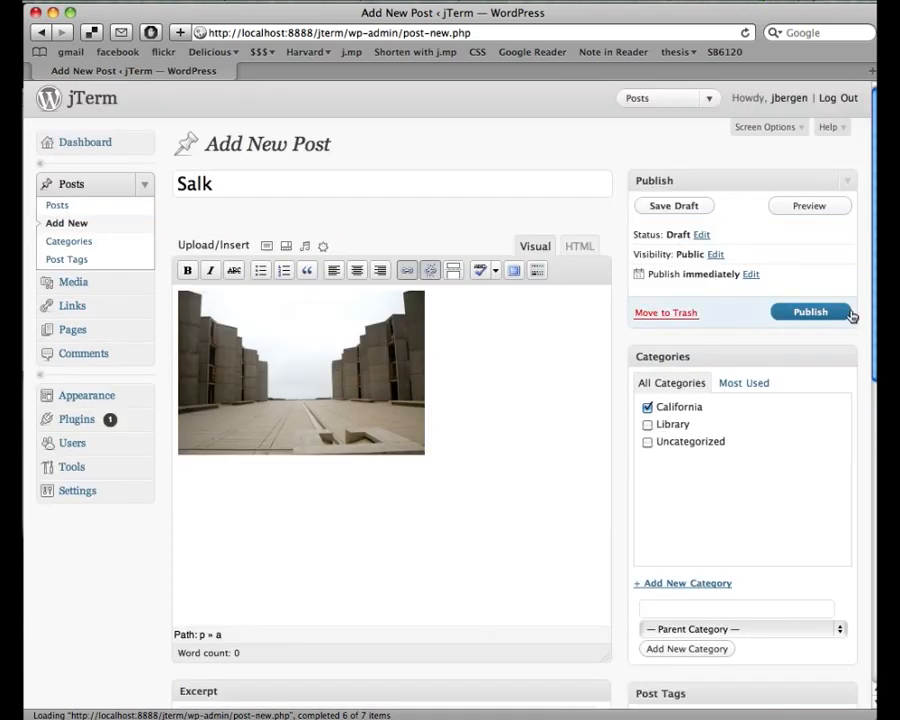
click(810, 312)
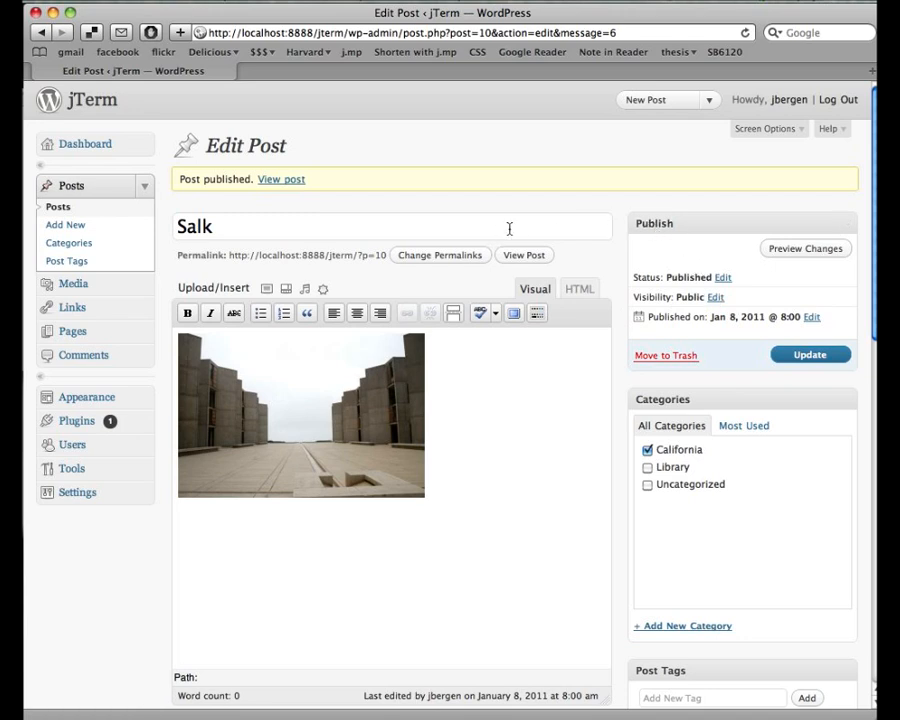
- Check the status options, cancel leaving it Published, then view the jTerm front page
click(721, 281)
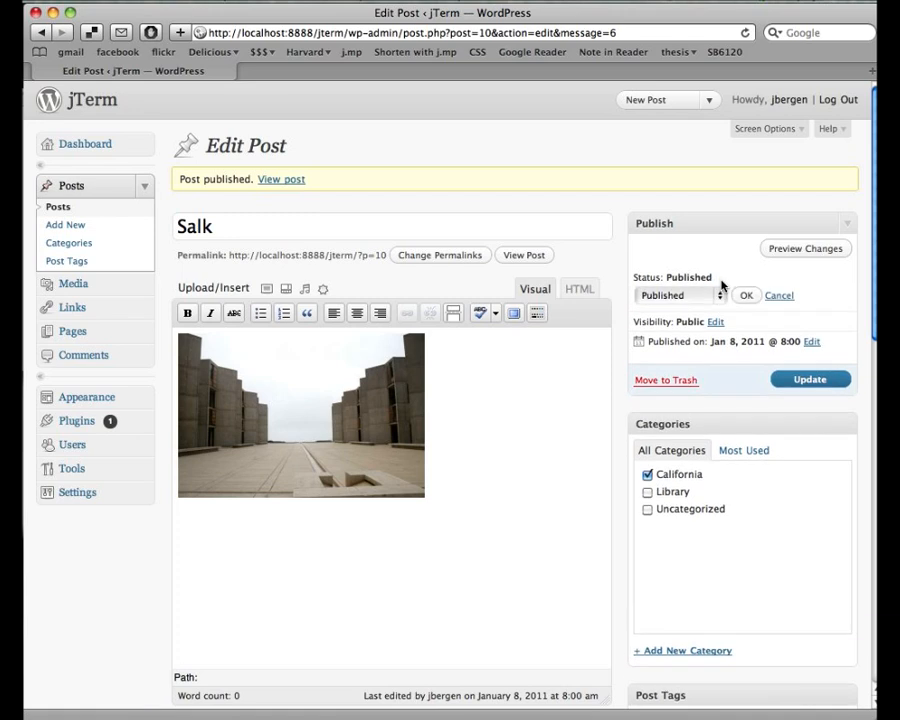
click(719, 294)
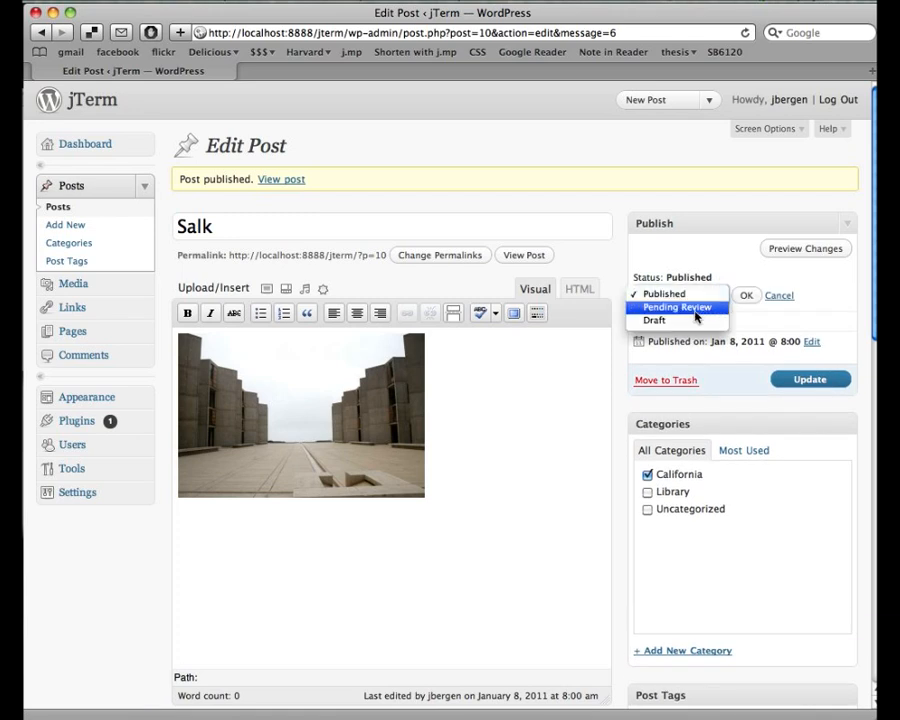
click(726, 264)
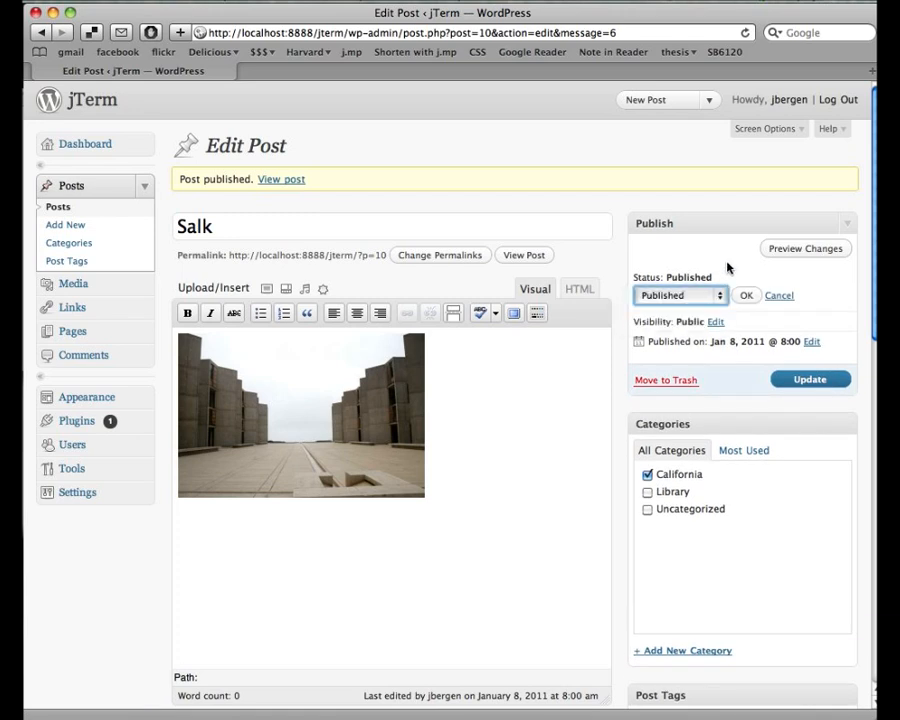
click(776, 297)
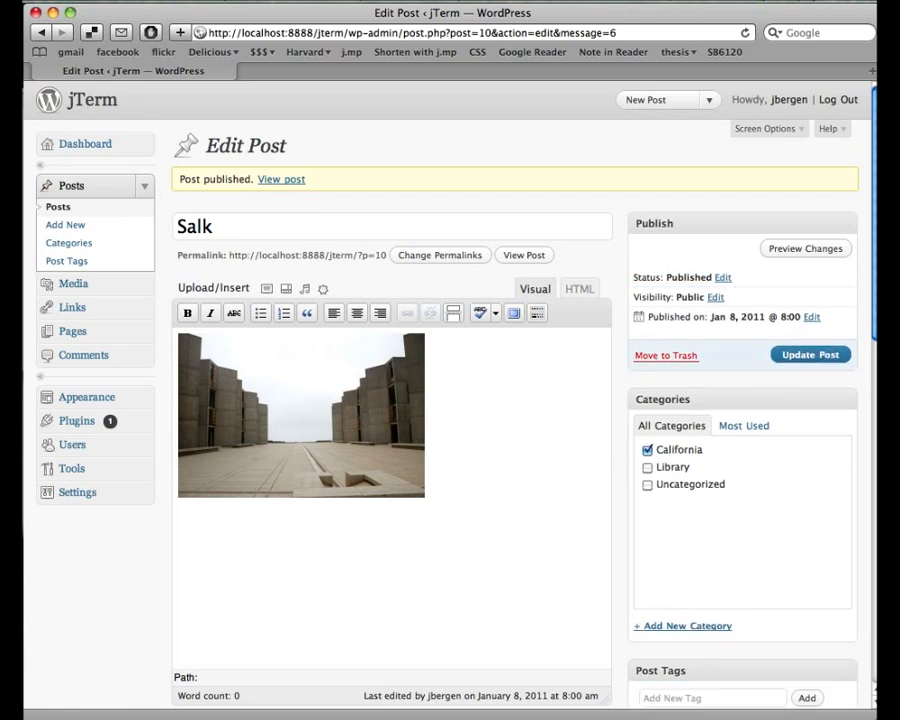
click(85, 111)
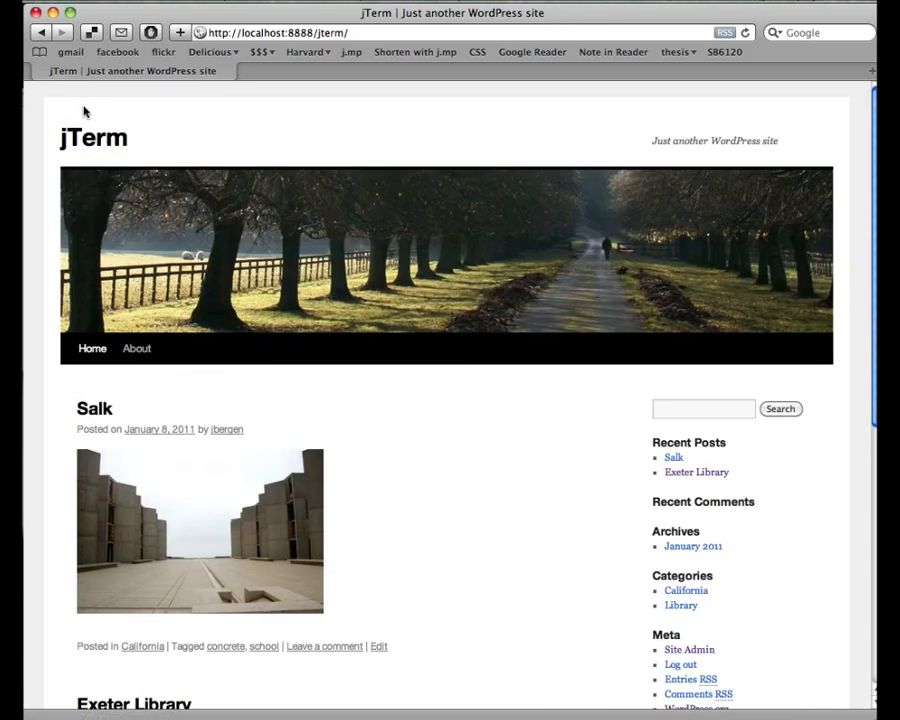
- Scroll through the front-page posts, then return to the Dashboard via Site Admin
scroll(529, 471, down, 1)
scroll(529, 471, down, 2)
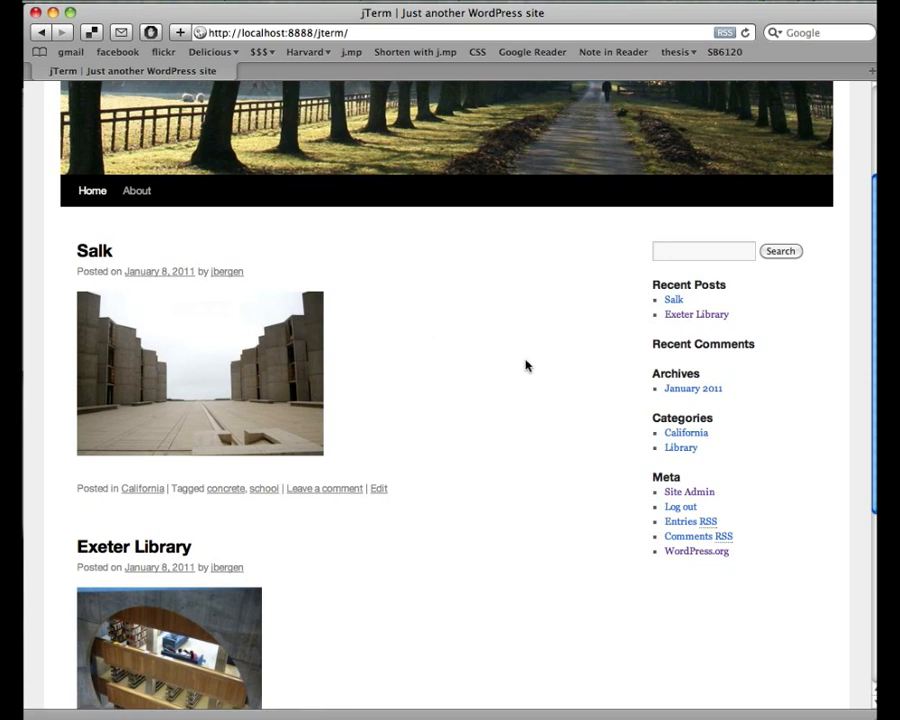
scroll(525, 365, down, 5)
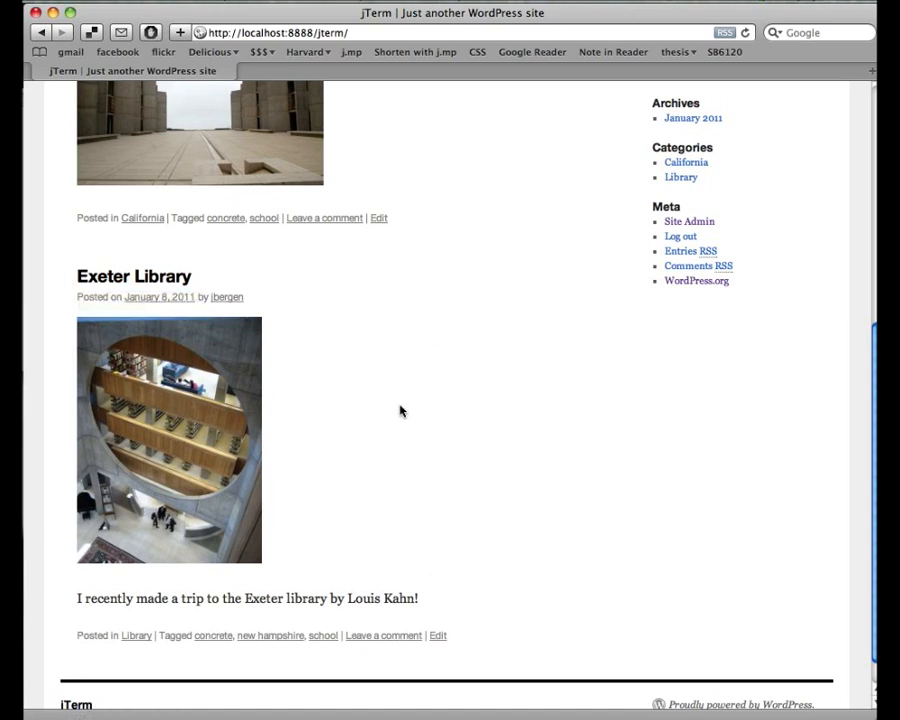
scroll(399, 410, up, 8)
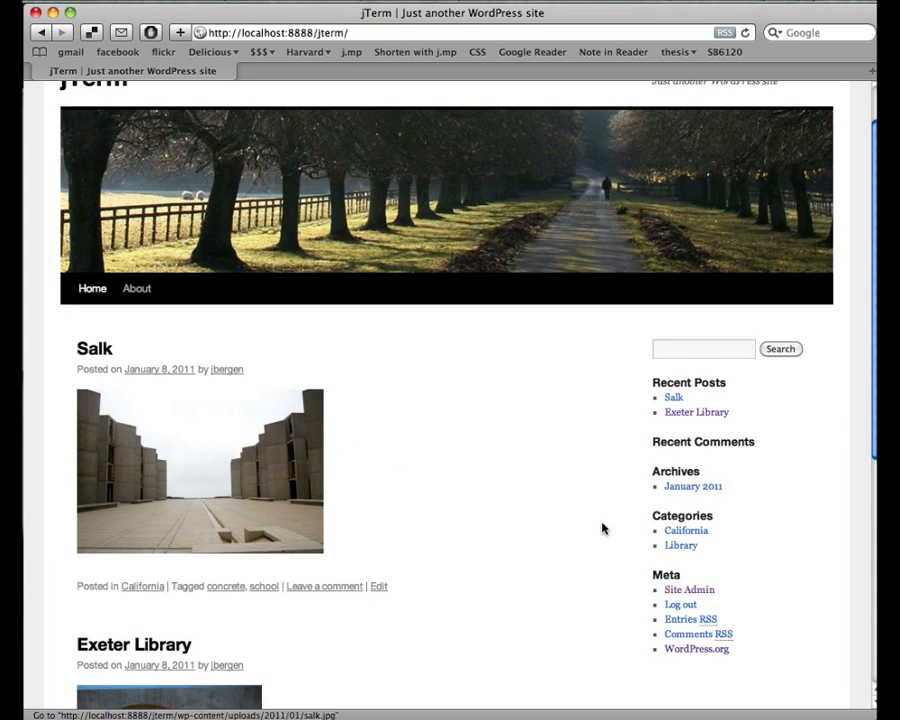
click(704, 593)
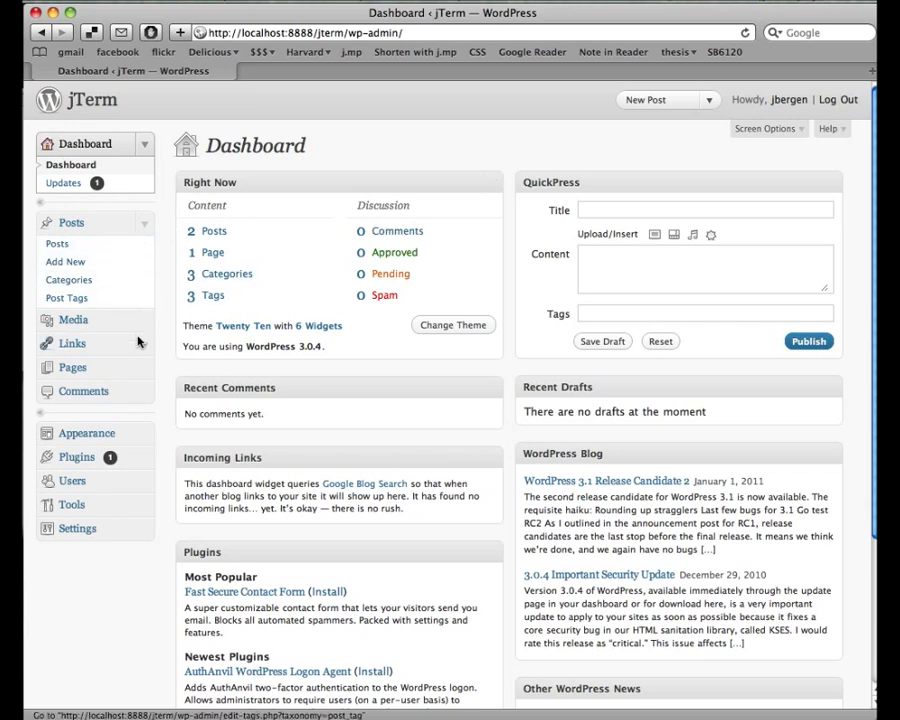
- Go to the Pages list in the admin menu and start a new page with Add New
click(142, 370)
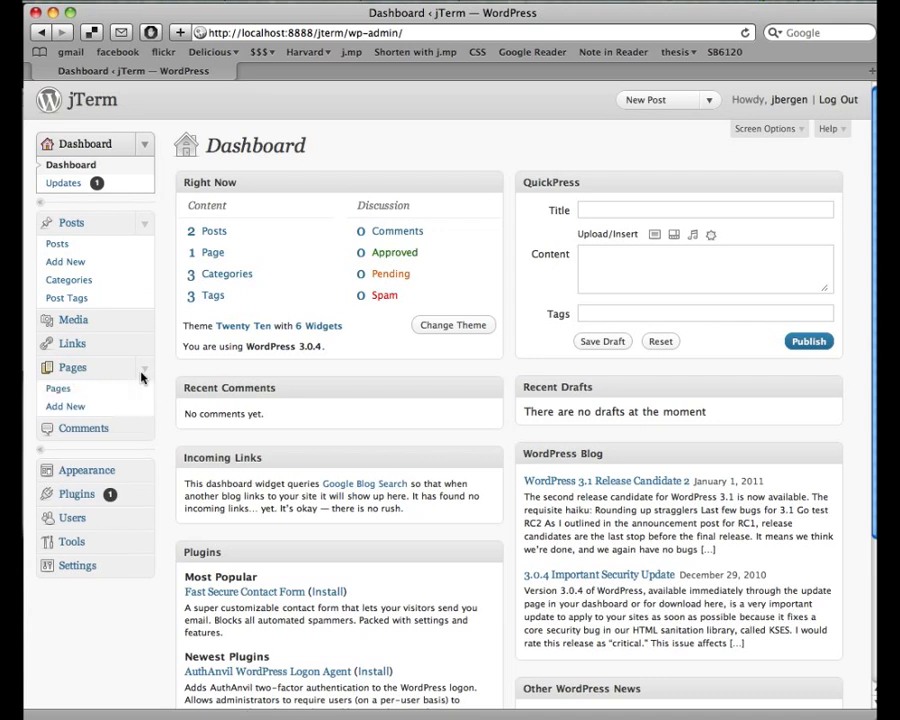
click(77, 394)
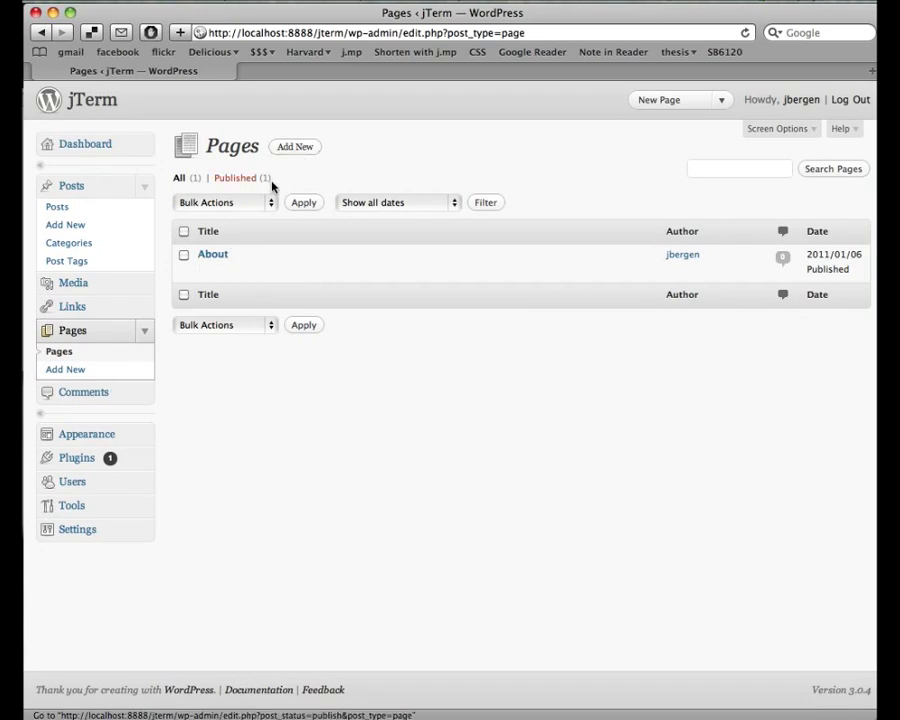
click(292, 155)
- Publish a page titled 'Contact' with a contact e-mail address as its body, then view the jTerm site
click(311, 178)
text(Contact)
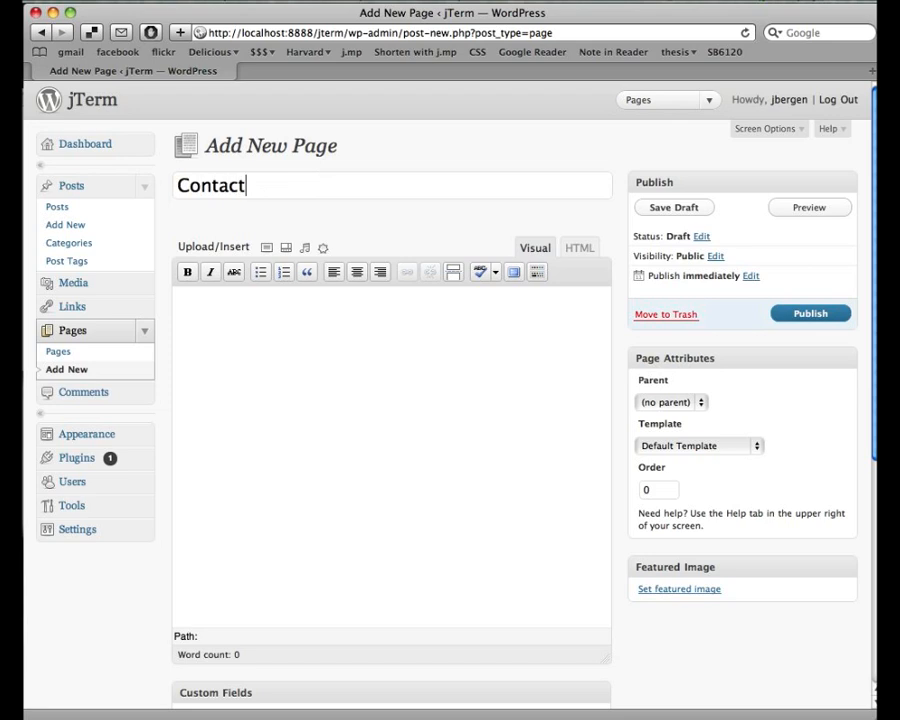
key(Tab)
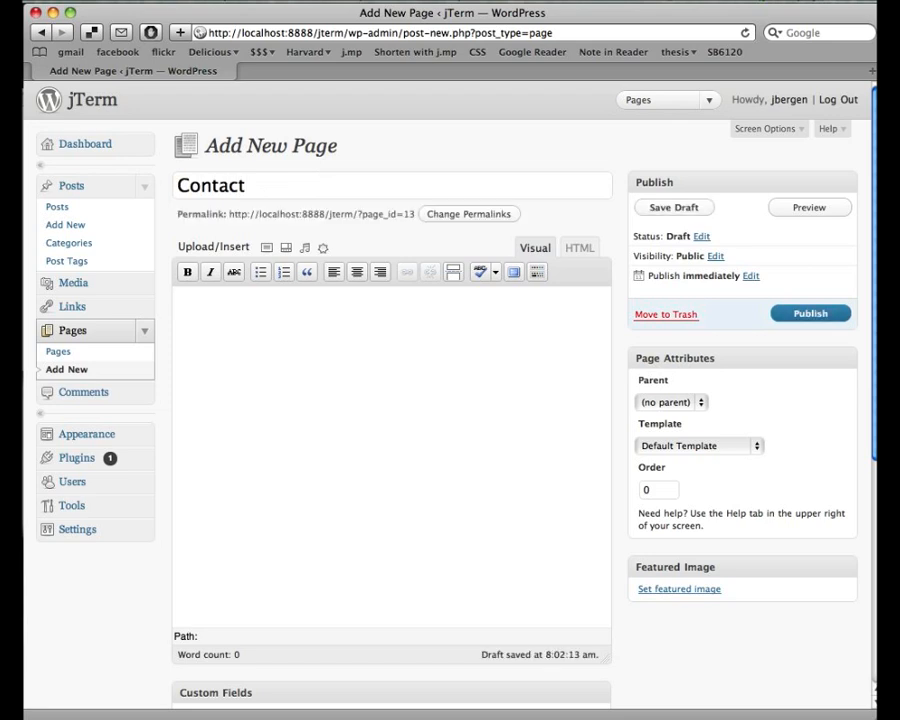
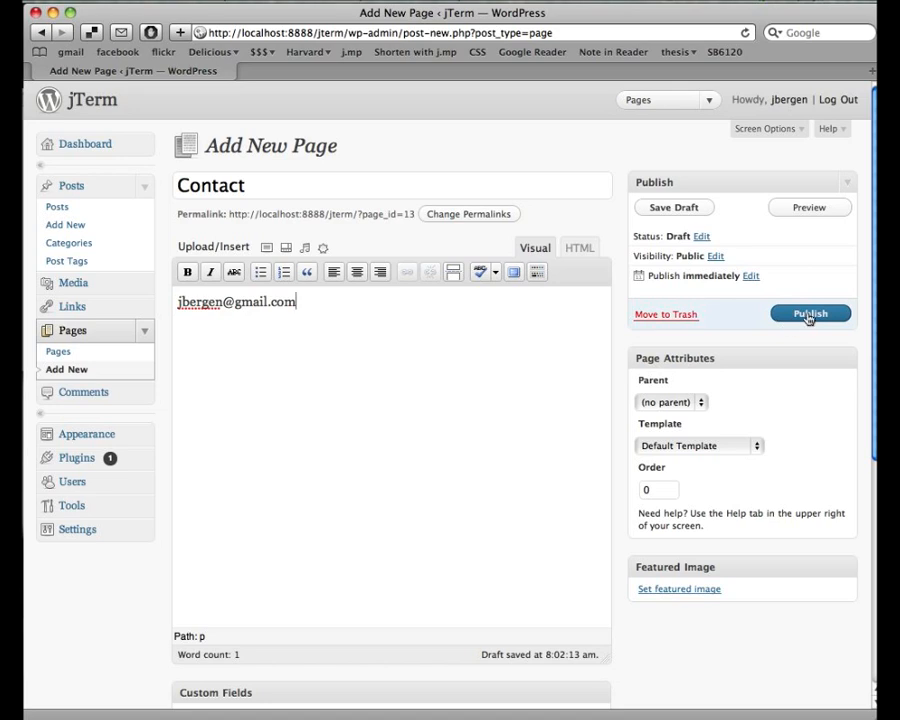
click(808, 316)
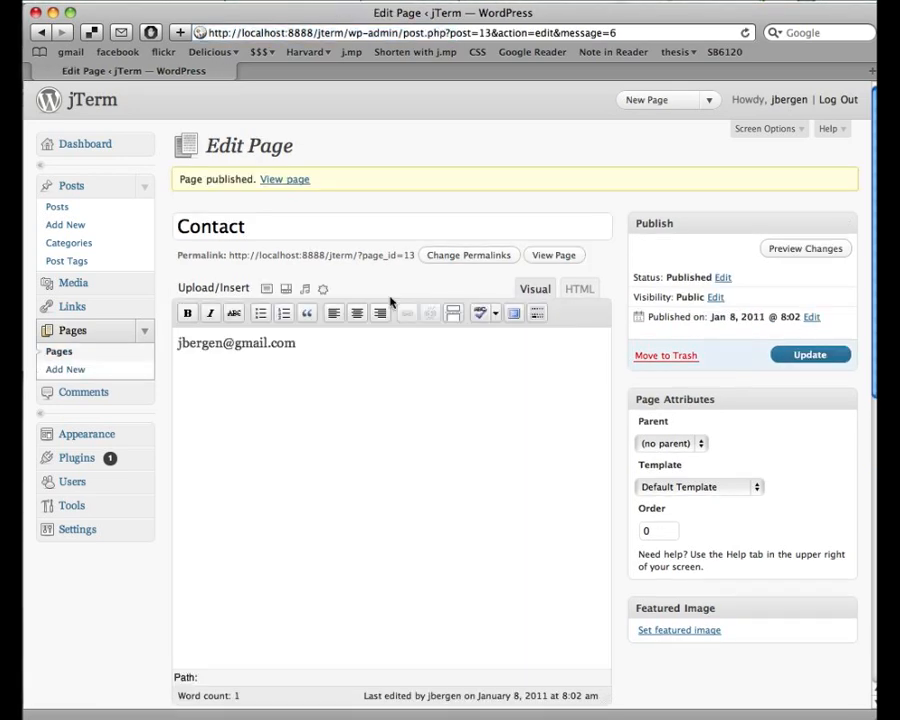
click(92, 103)
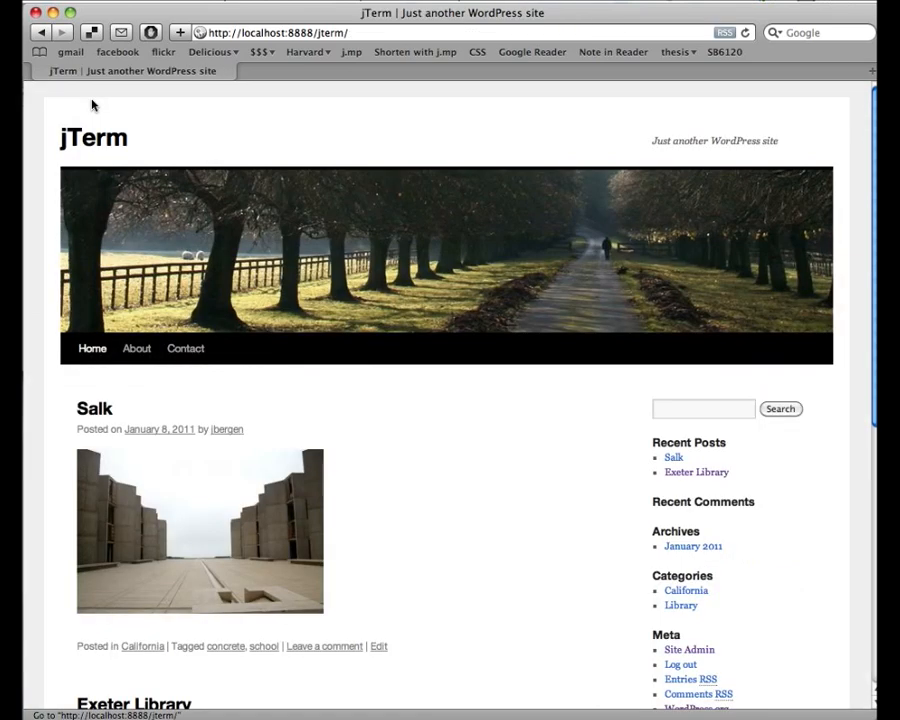
- Visit the site's Contact and Home pages, then return to the admin Dashboard via Site Admin
click(187, 351)
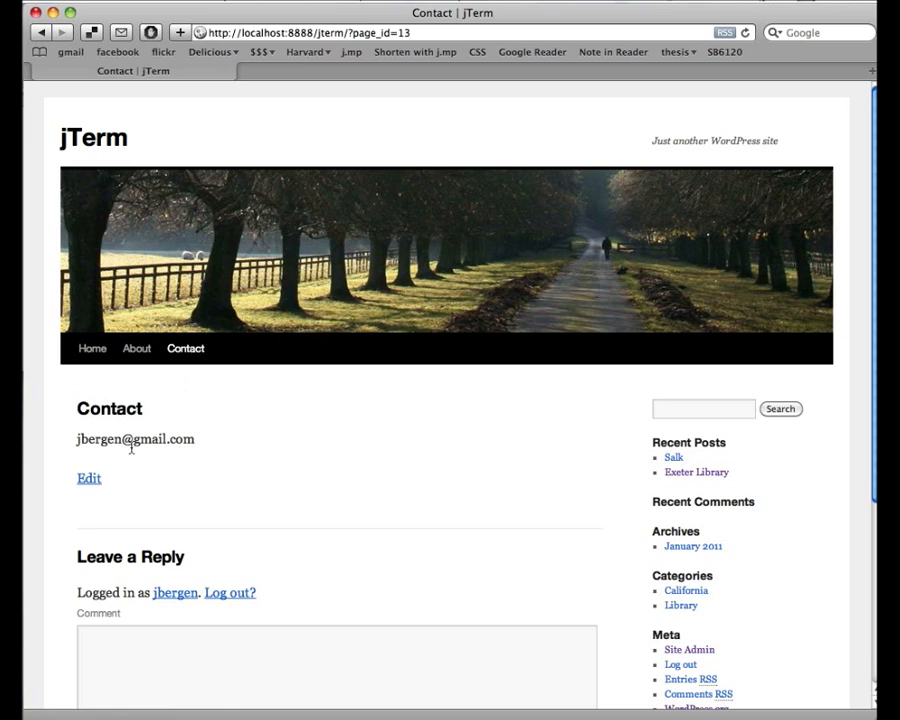
click(100, 356)
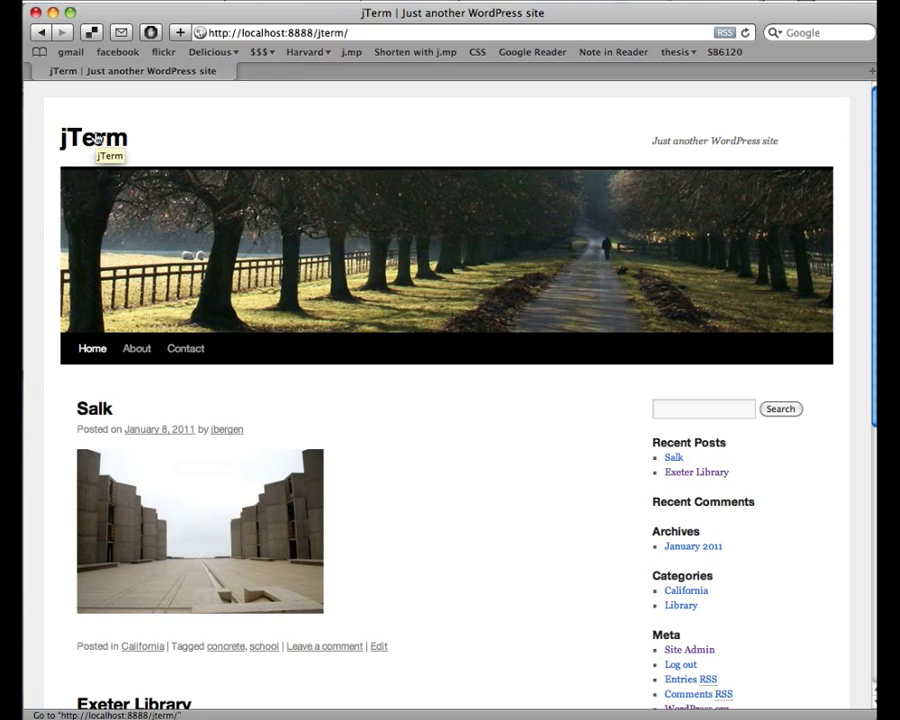
click(689, 651)
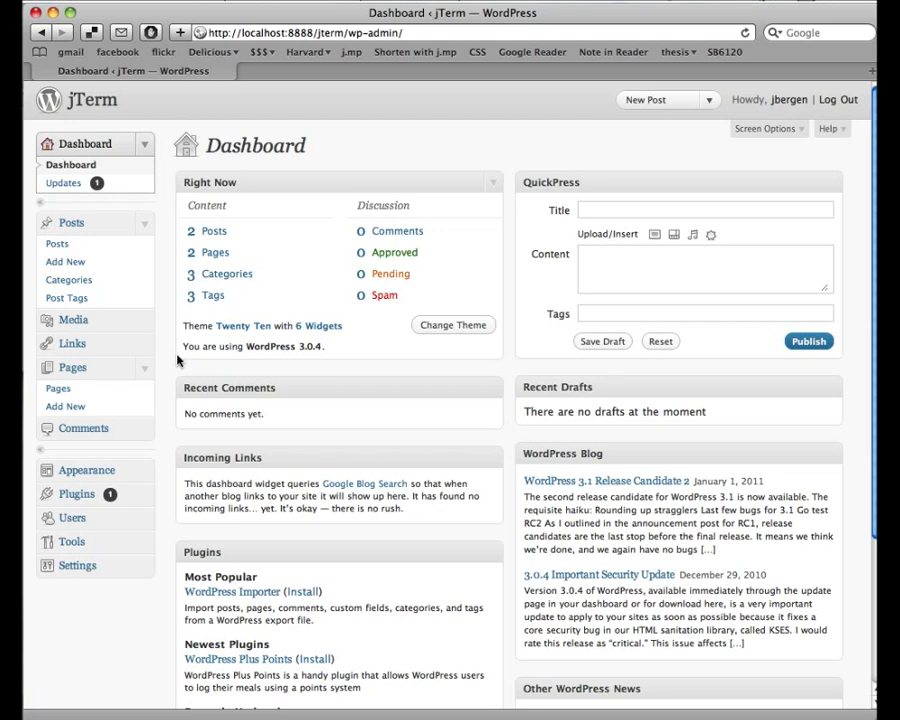
- Open Settings > General, showing jTerm as the Site Title with the default tagline
scroll(178, 361, down, 3)
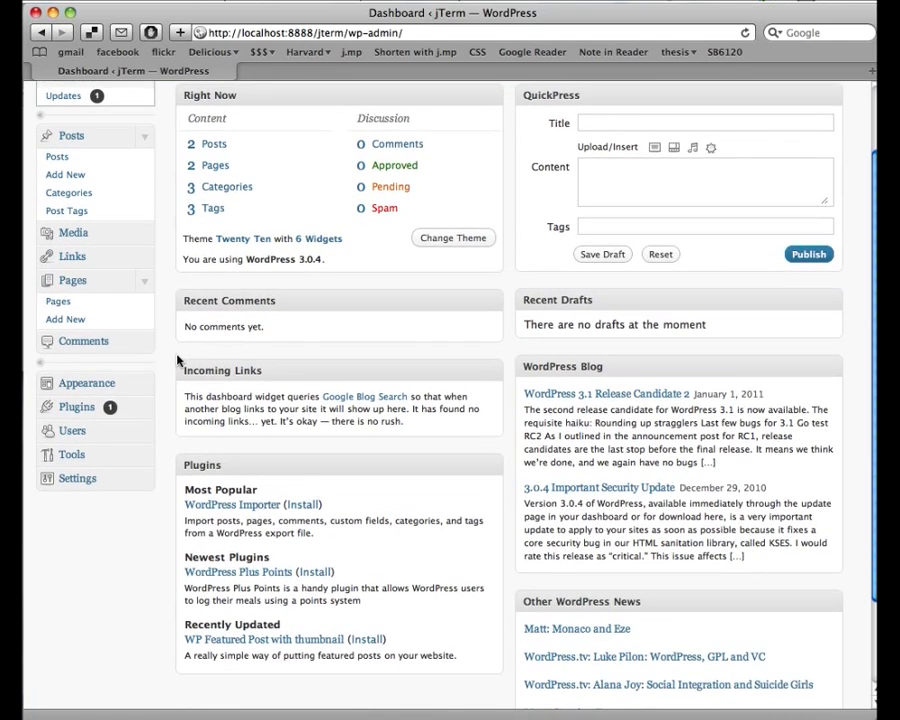
click(145, 484)
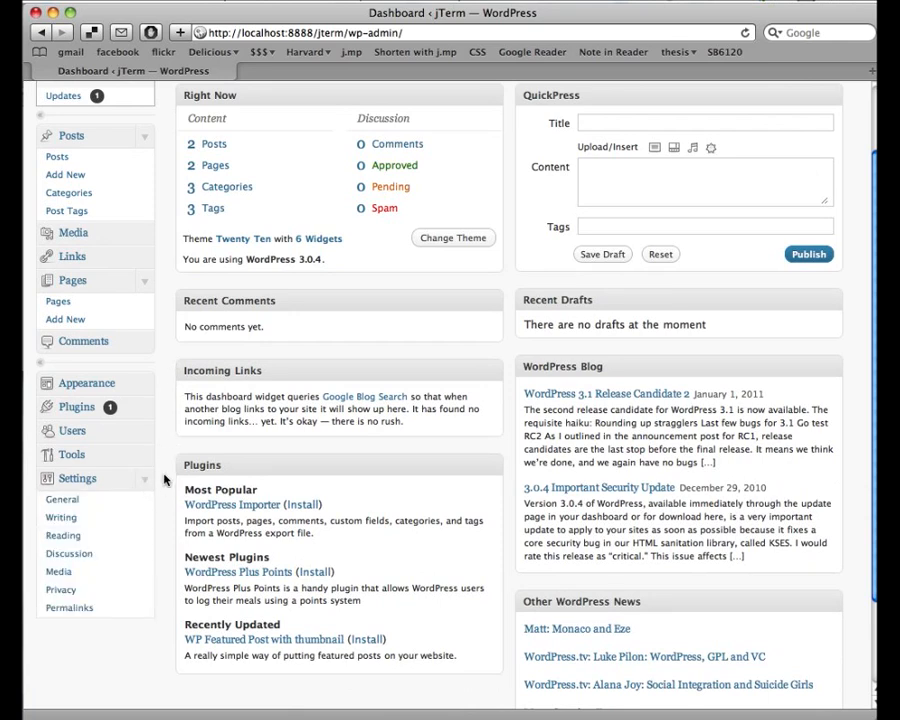
scroll(166, 480, down, 1)
scroll(165, 481, down, 2)
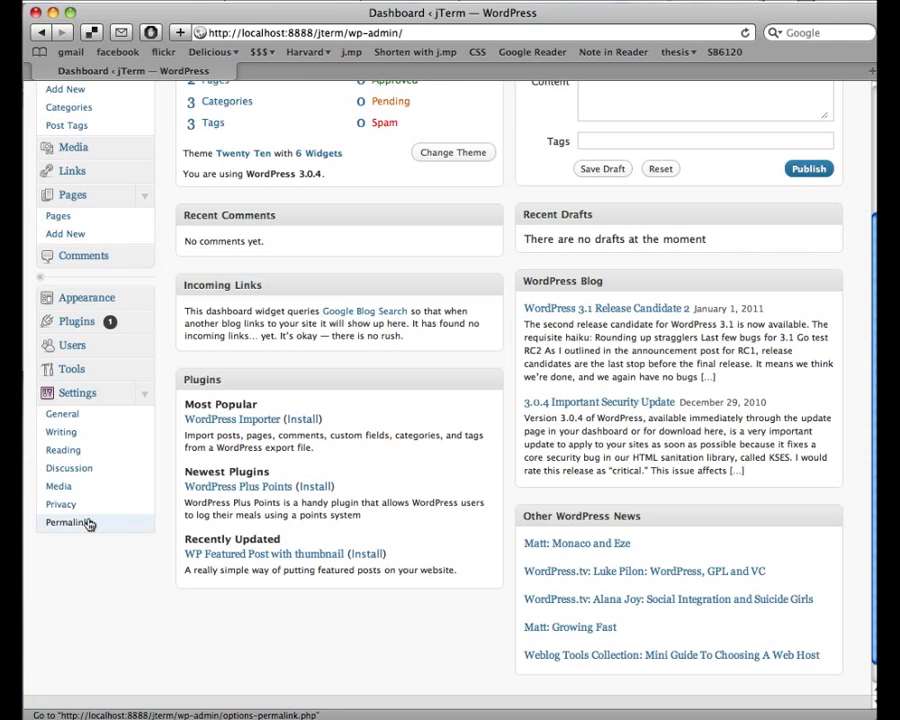
click(60, 414)
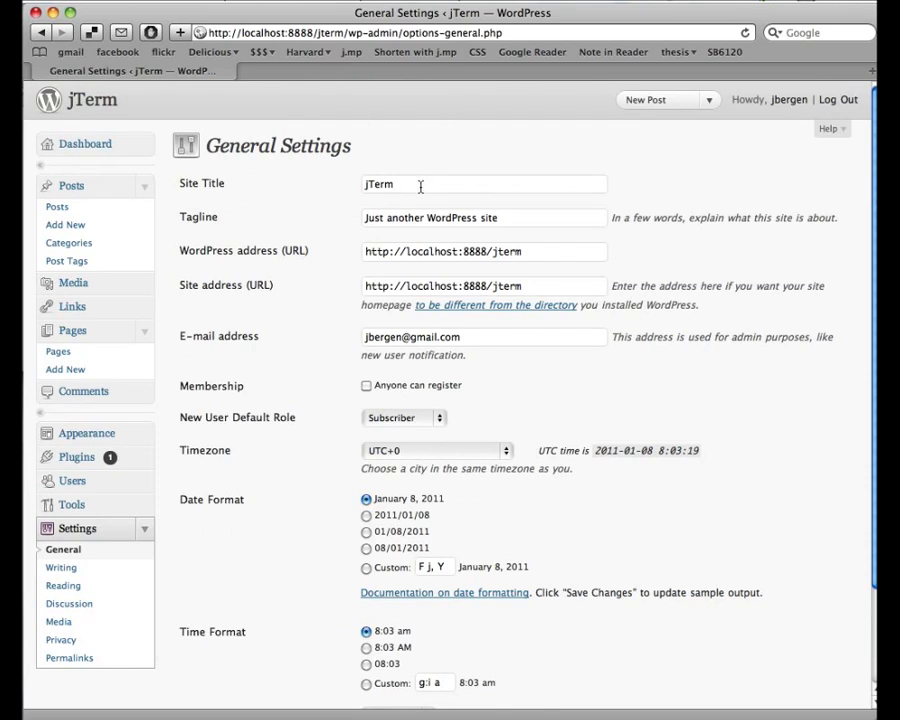
drag(420, 186, 362, 185)
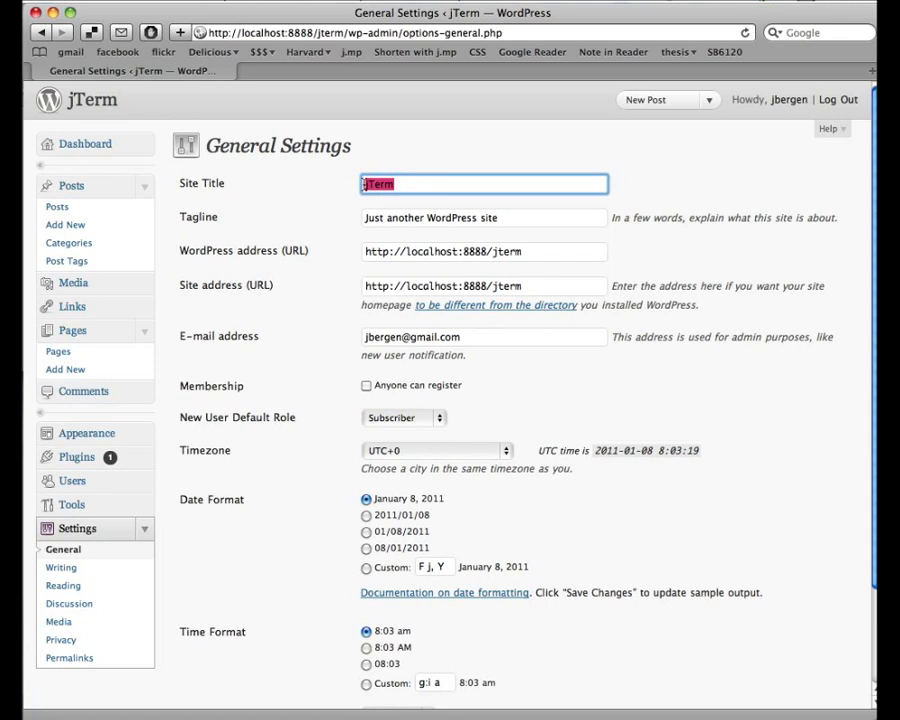
key(Tab)
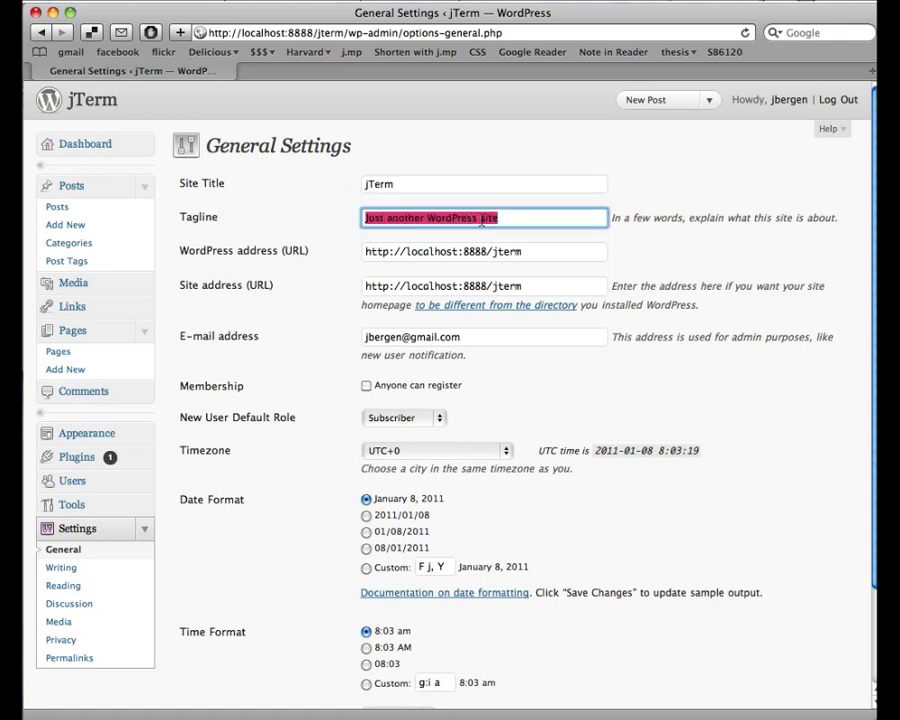
click(535, 221)
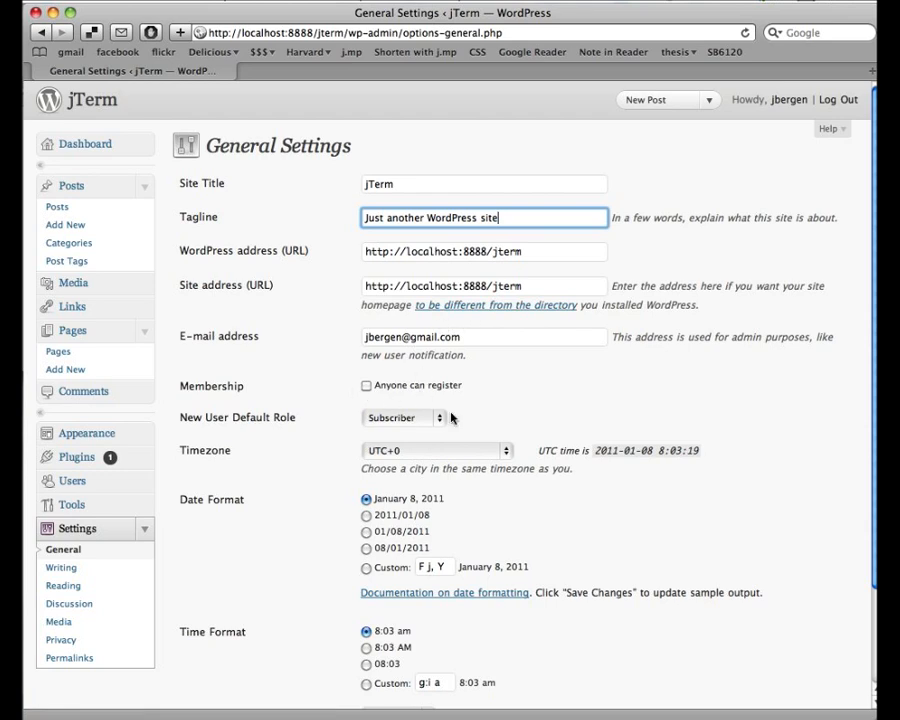
scroll(451, 417, down, 3)
scroll(451, 417, up, 2)
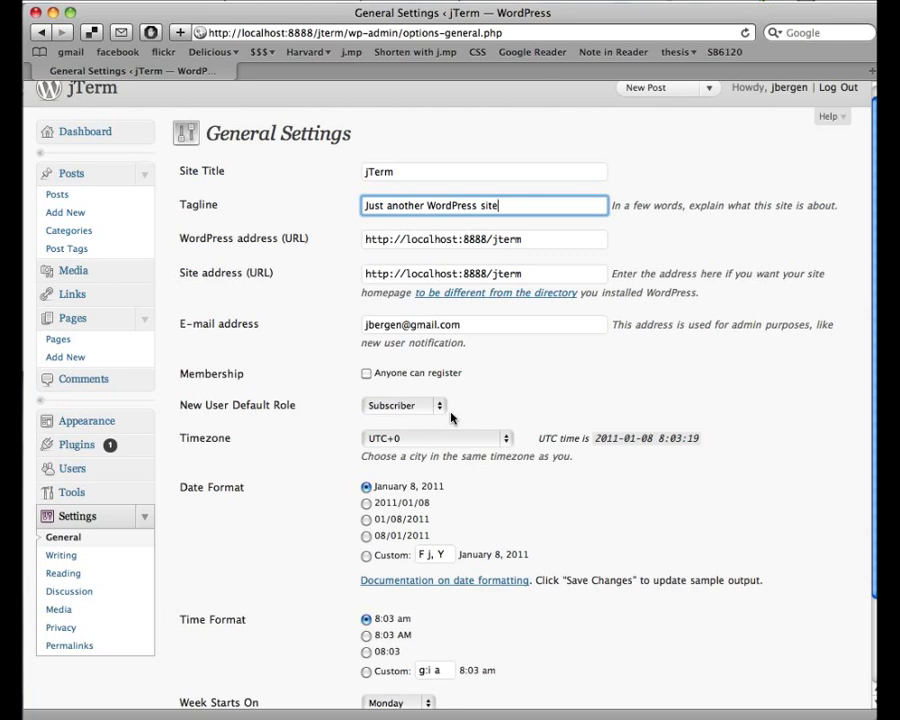
- Change Reading Settings from 10 to 1 post per blog page, save, and view the jTerm front page
click(75, 577)
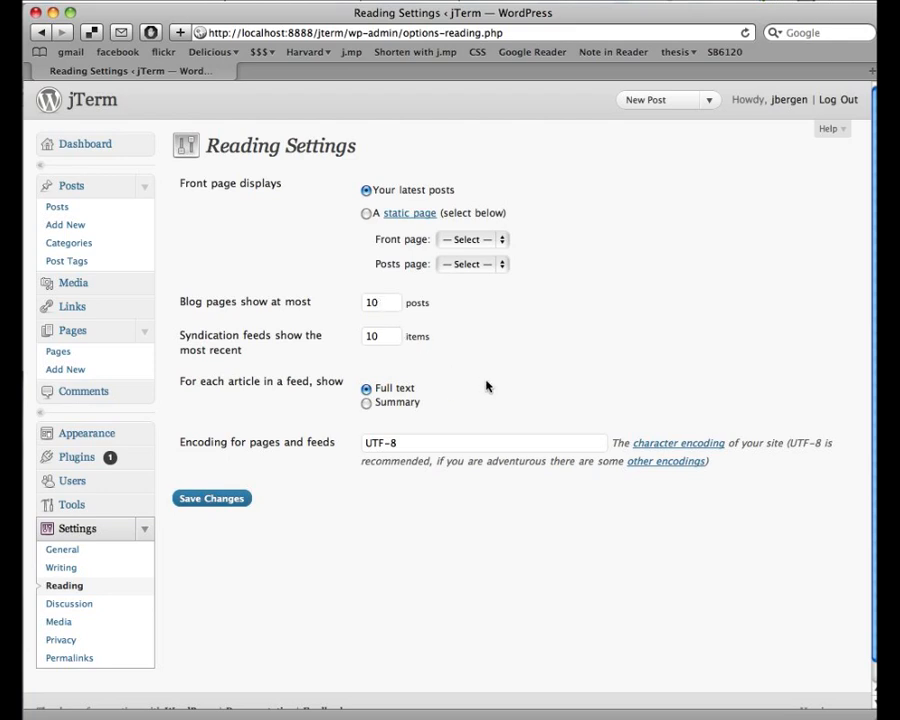
click(393, 305)
double_click(393, 305)
text(1)
click(487, 331)
click(210, 498)
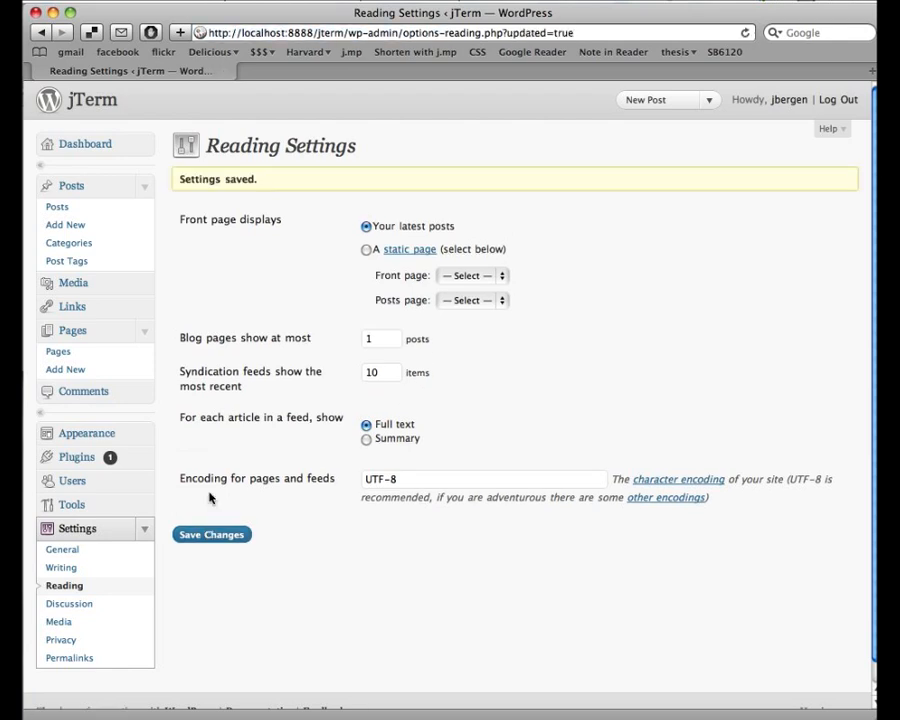
click(97, 108)
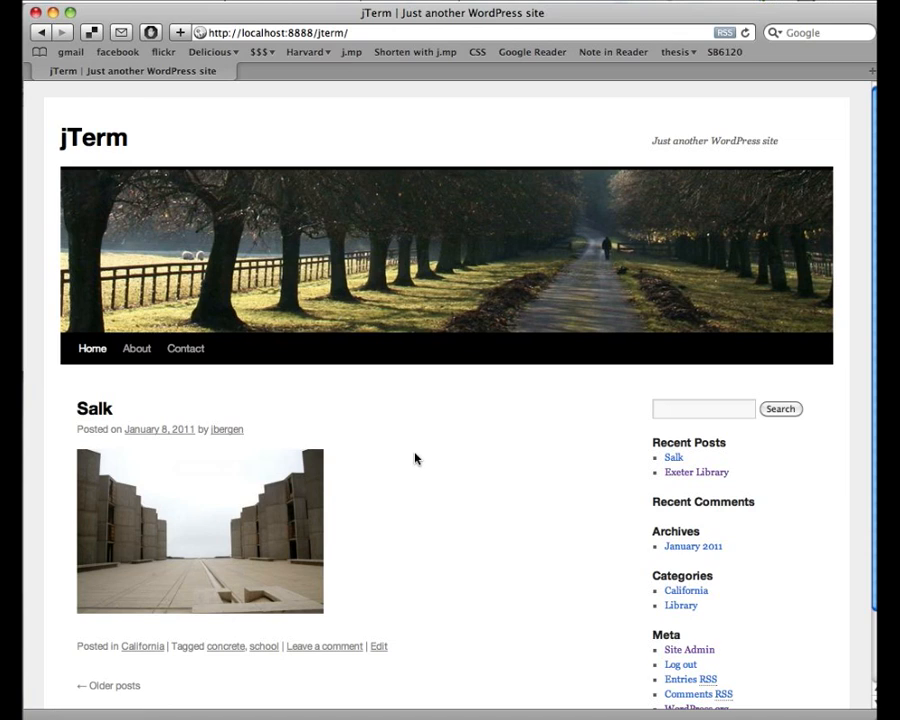
- Open the Older posts page showing Exeter Library, then go back to the admin Dashboard
scroll(456, 455, down, 2)
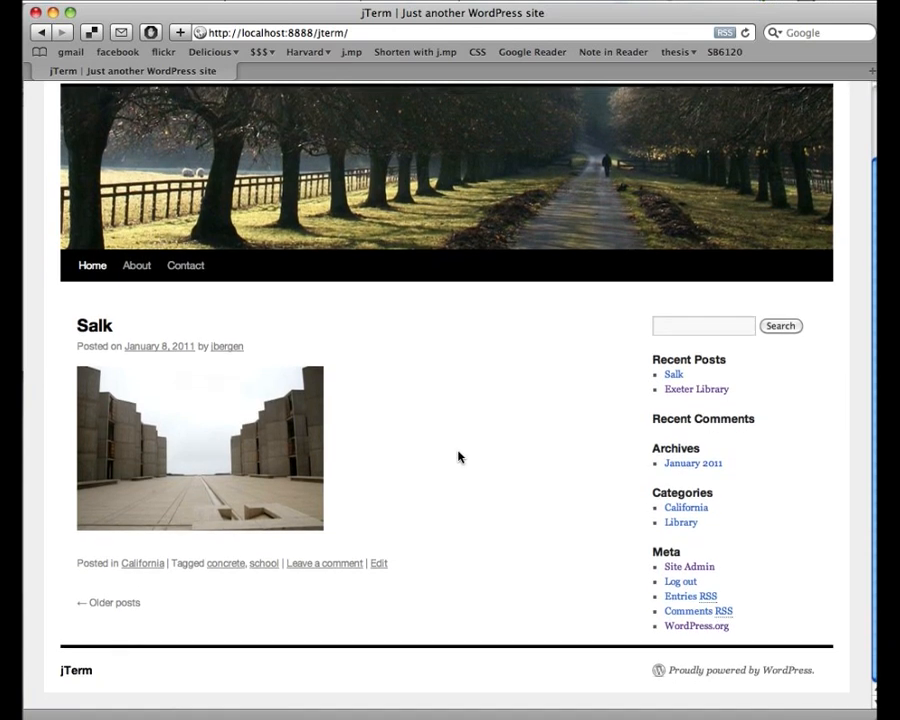
click(118, 605)
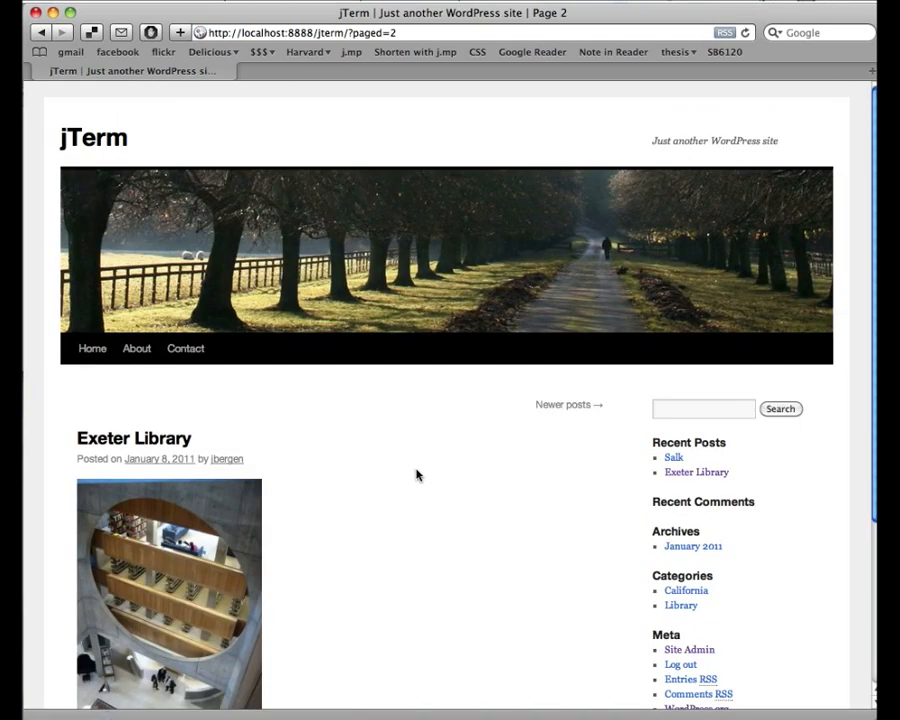
scroll(417, 475, down, 5)
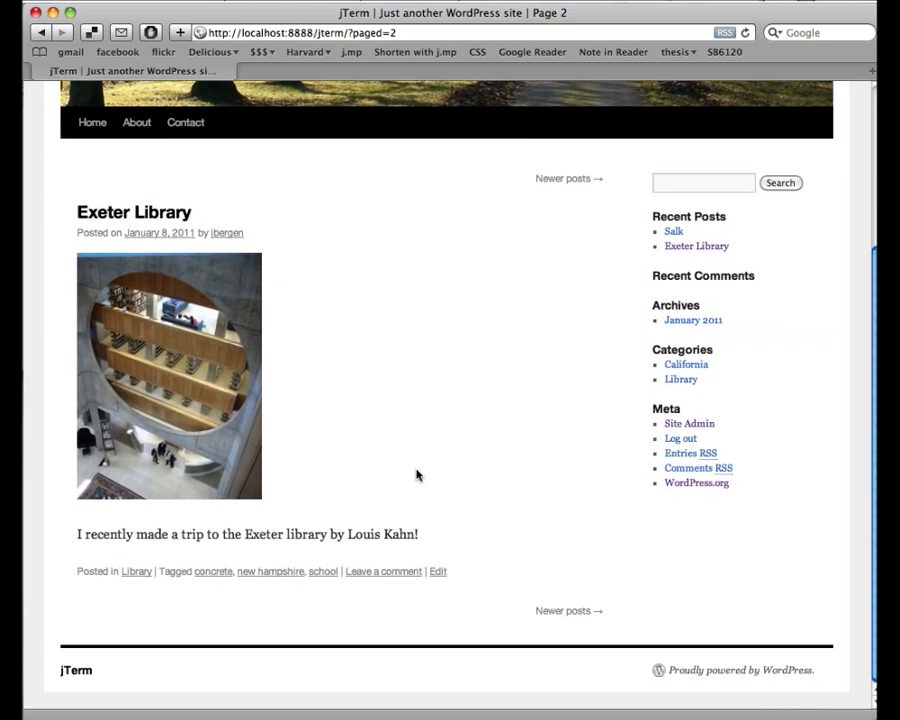
click(690, 424)
scroll(333, 451, down, 2)
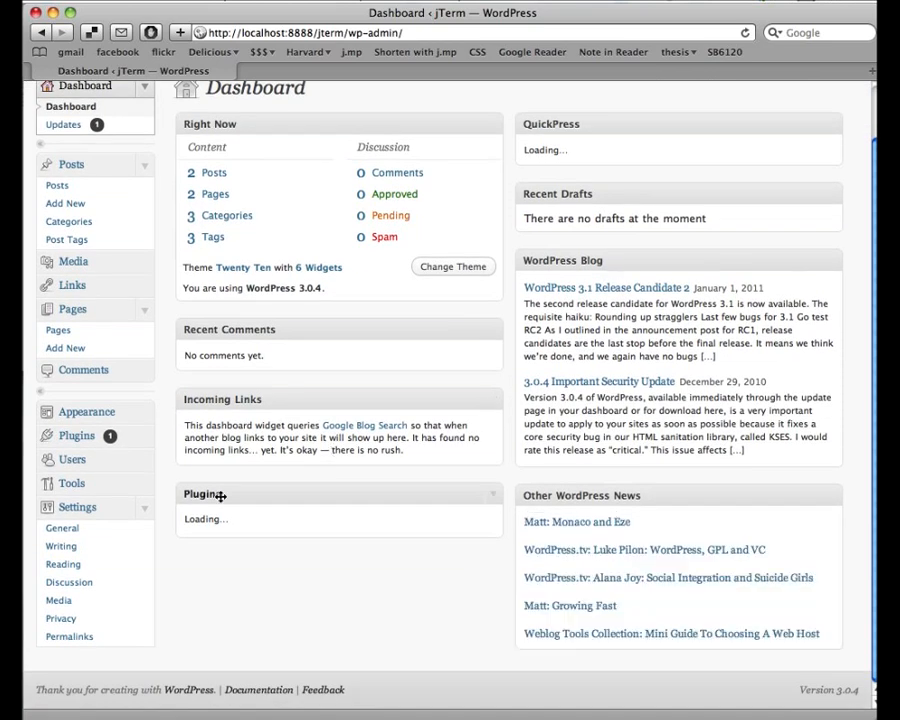
- Restore Reading Settings to 10 posts per blog page and view the front page in a new tab
click(62, 564)
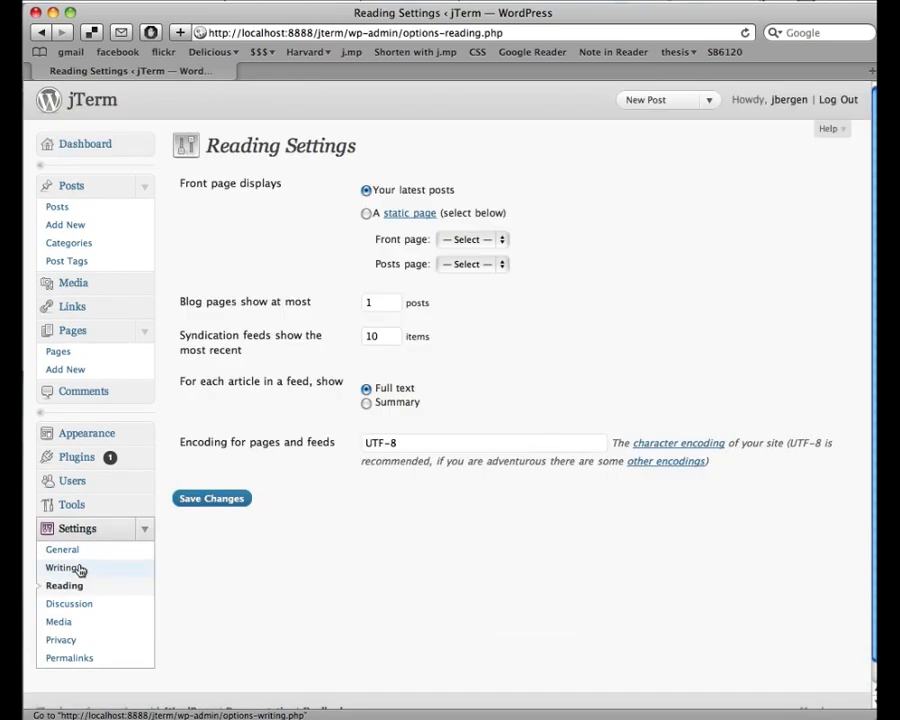
double_click(372, 303)
text(10)
click(212, 498)
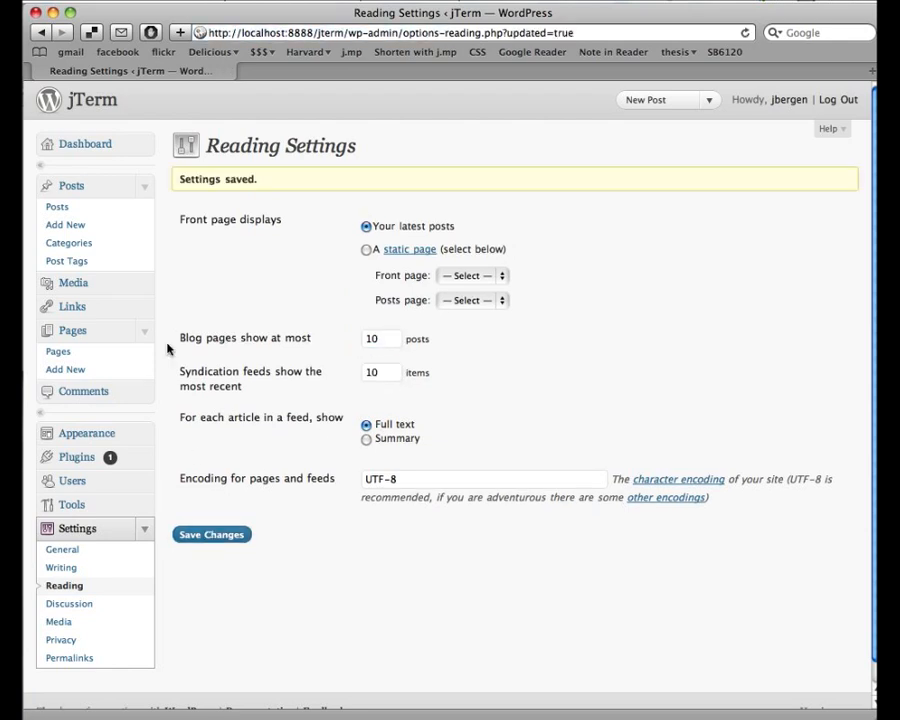
super+click(95, 100)
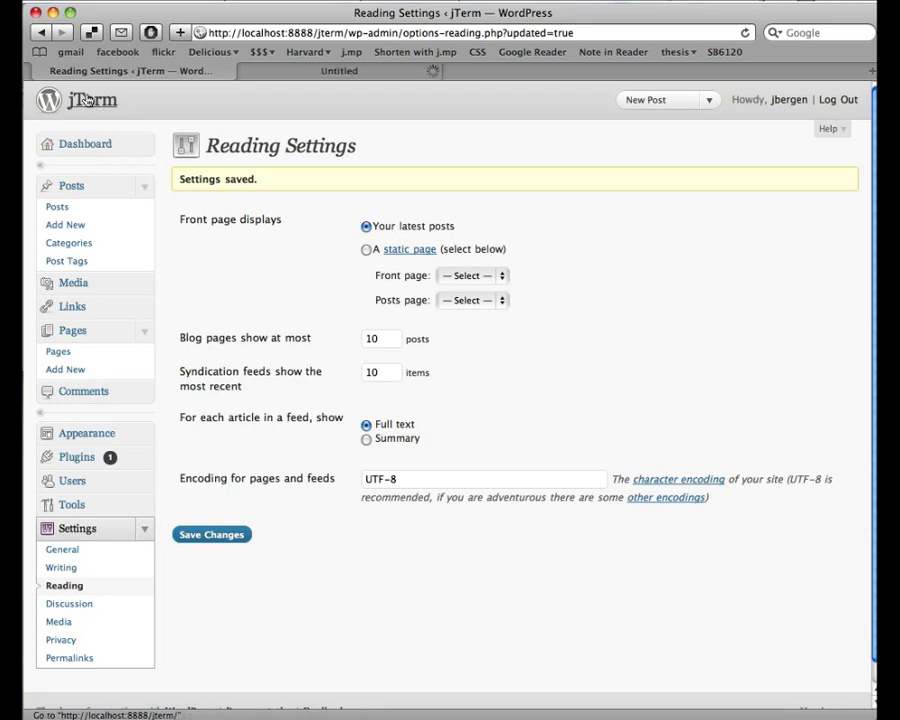
click(330, 74)
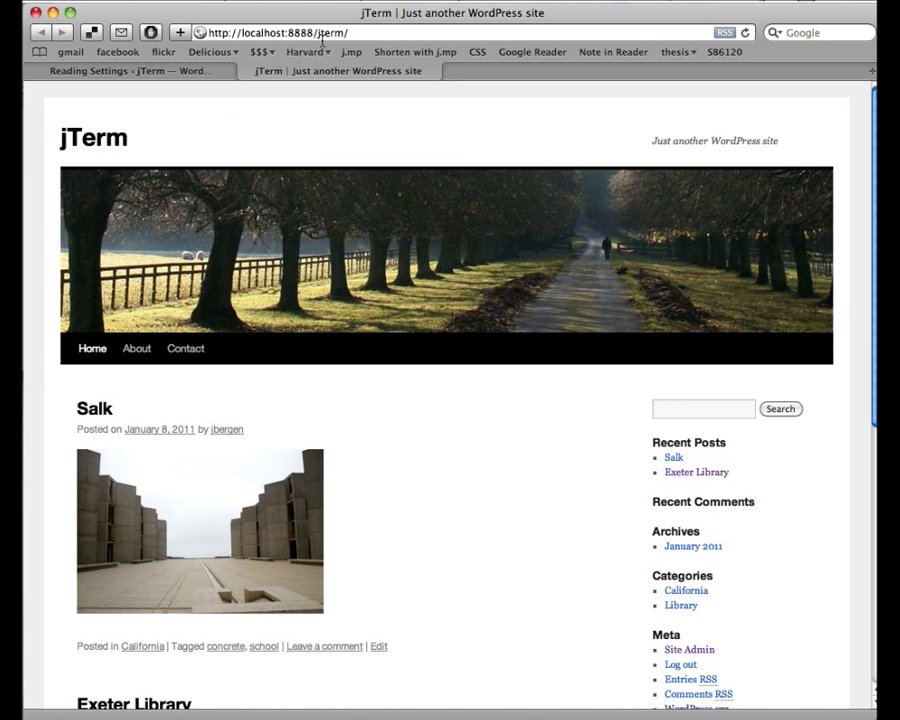
- In the front-page tab, view the Salk post and then the Contact page, then return to Reading Settings
drag(319, 38, 343, 38)
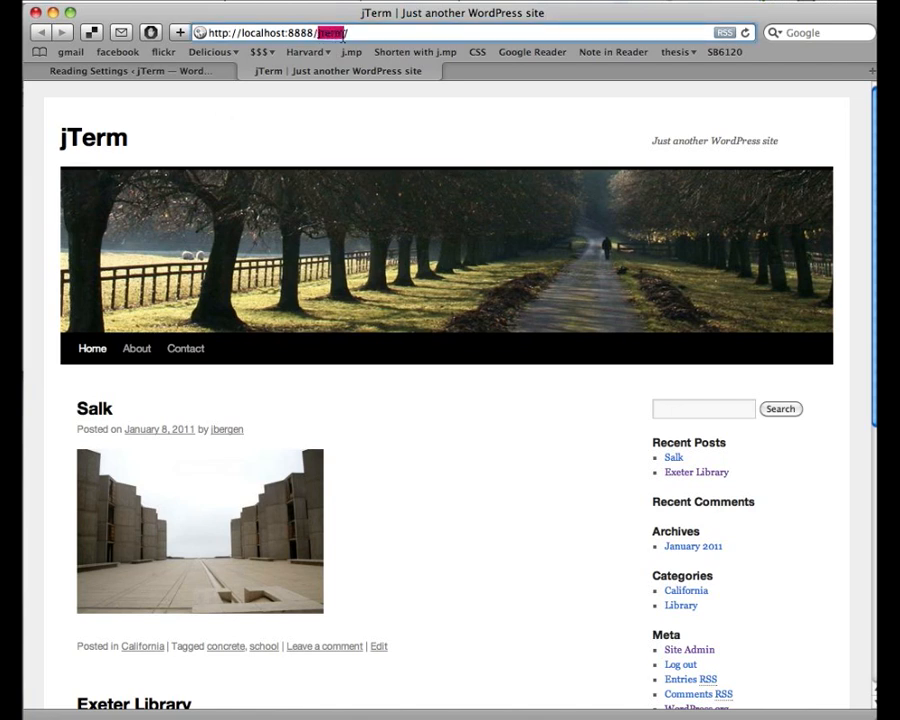
click(348, 35)
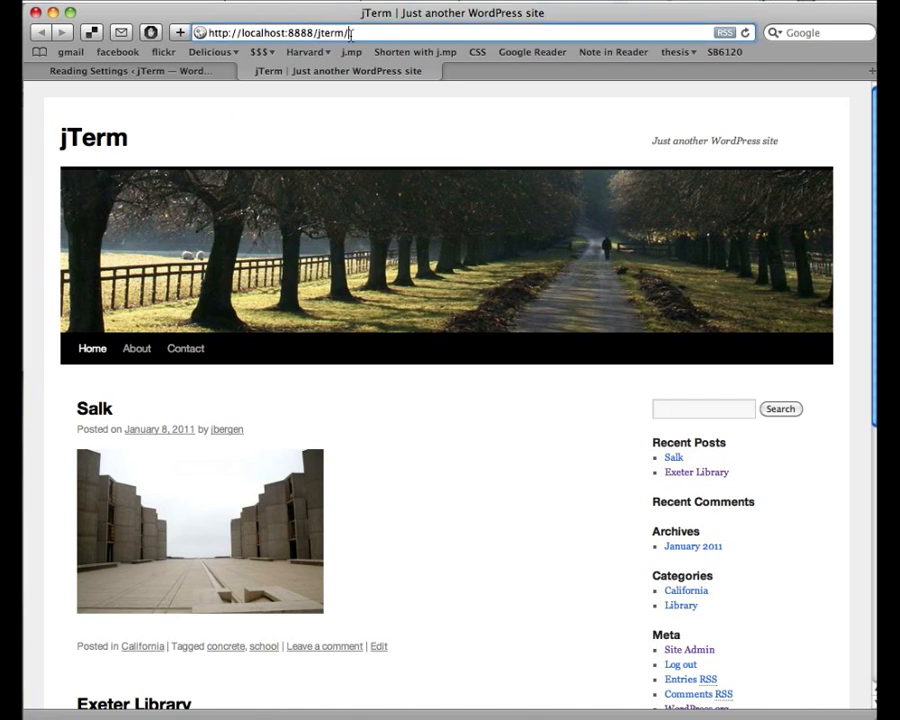
click(95, 410)
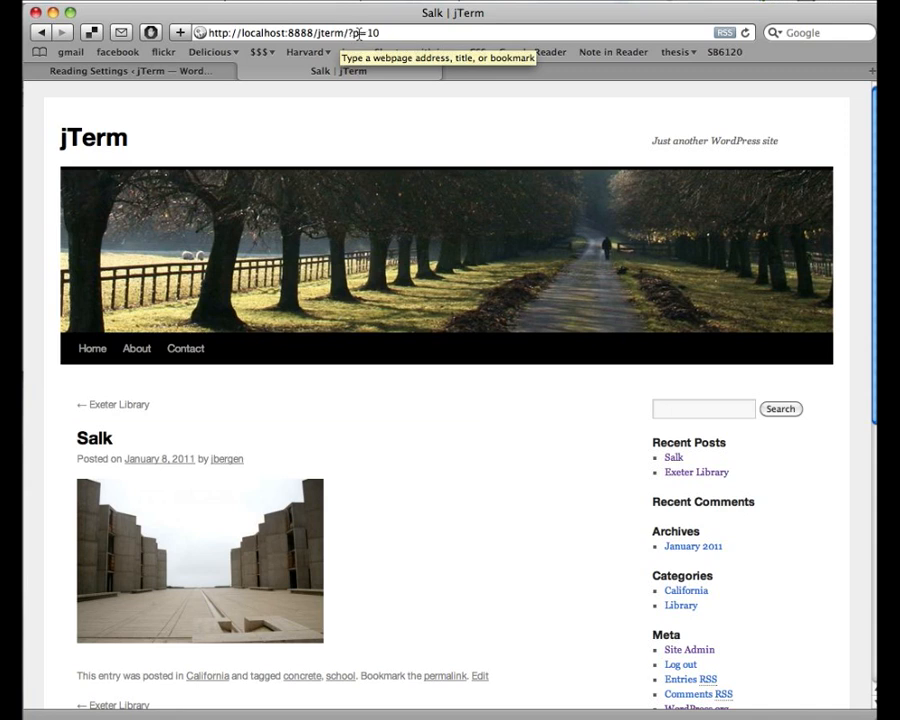
click(186, 349)
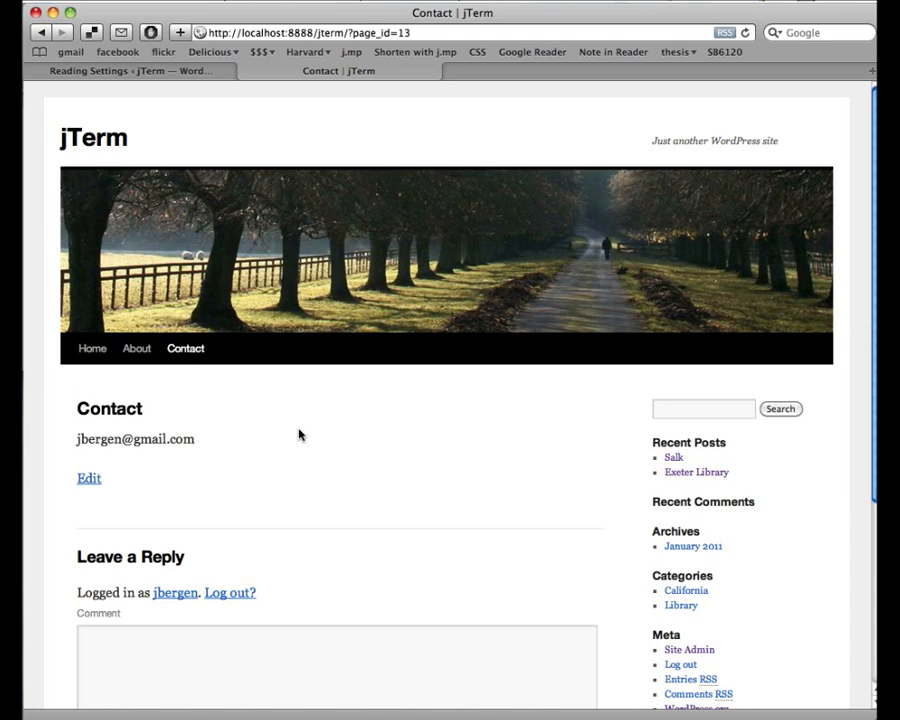
click(184, 77)
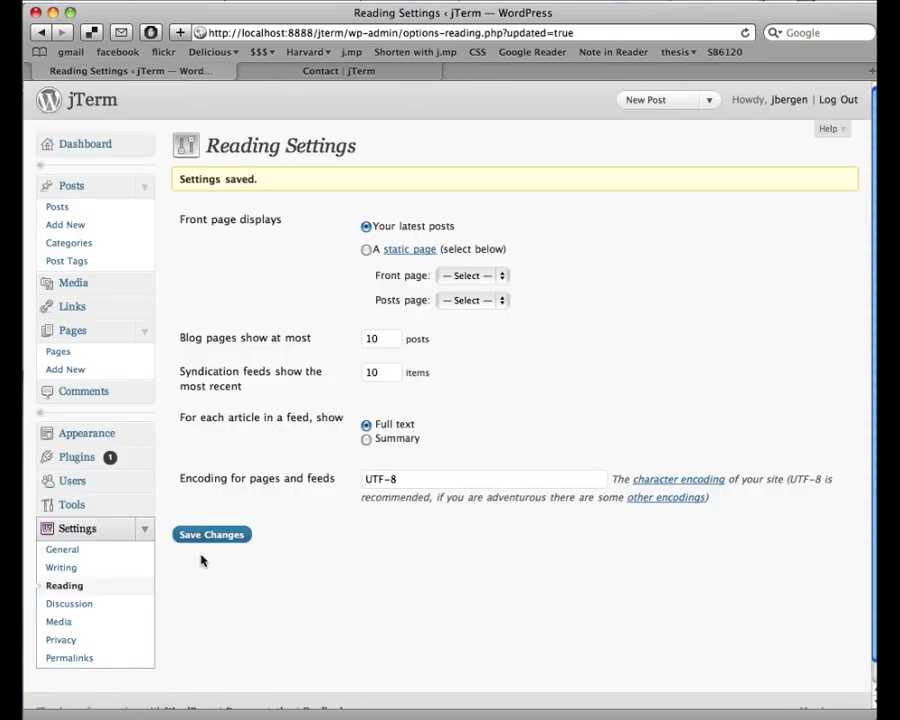
- On Permalink Settings, try Day and name and Numeric, then settle on Month and name
scroll(188, 453, down, 2)
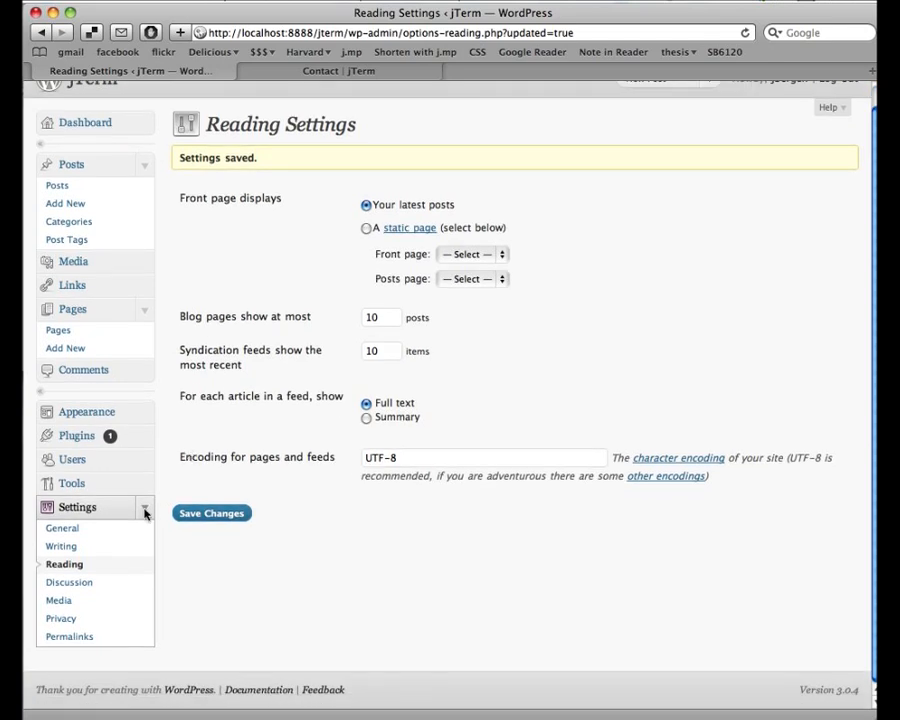
click(85, 641)
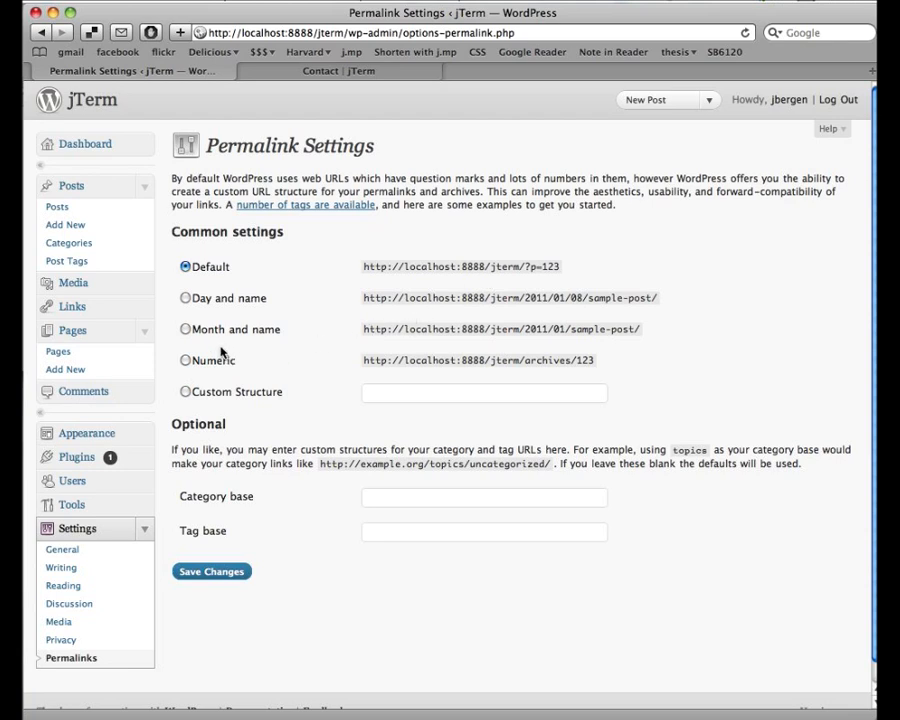
click(185, 298)
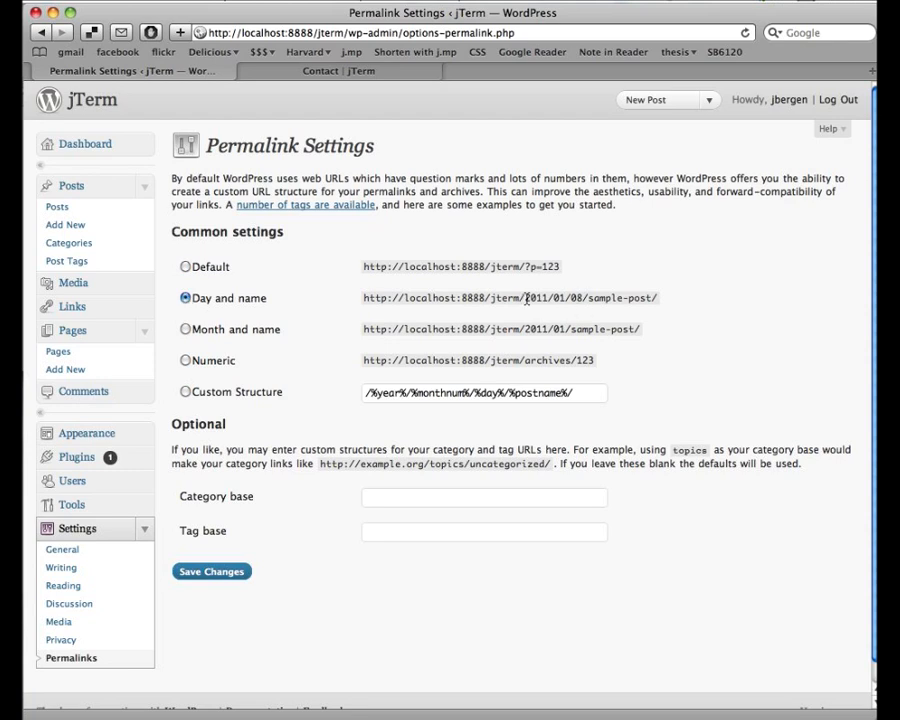
drag(527, 298, 658, 307)
click(658, 307)
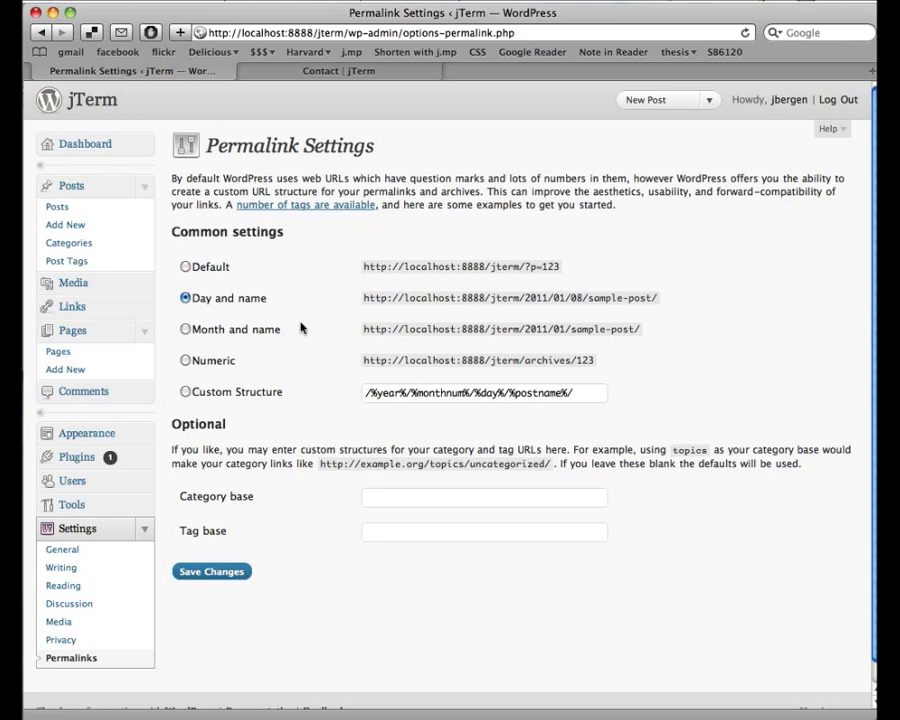
click(186, 330)
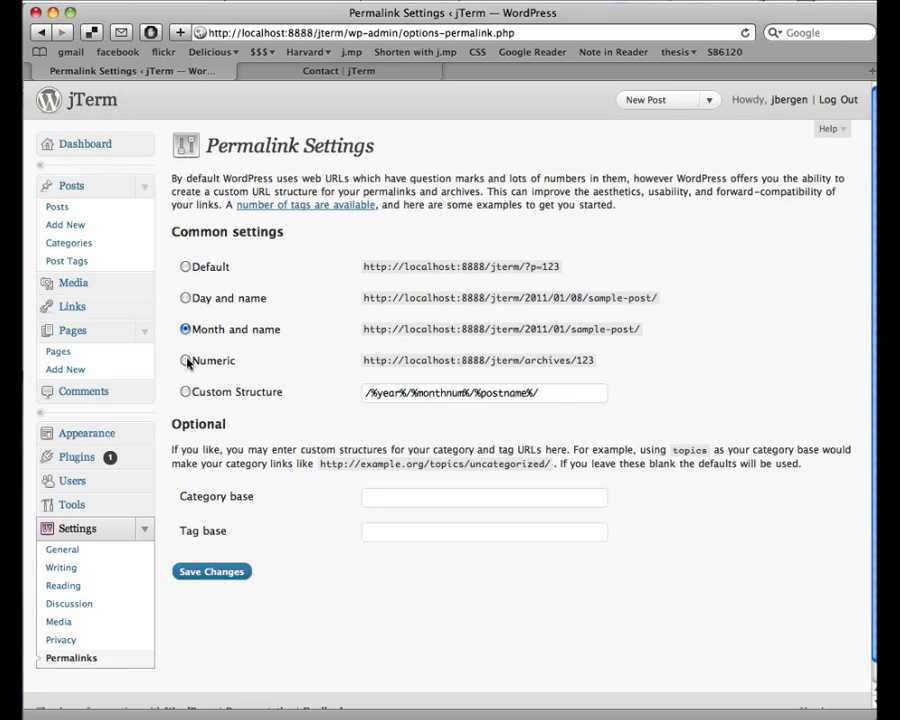
click(186, 361)
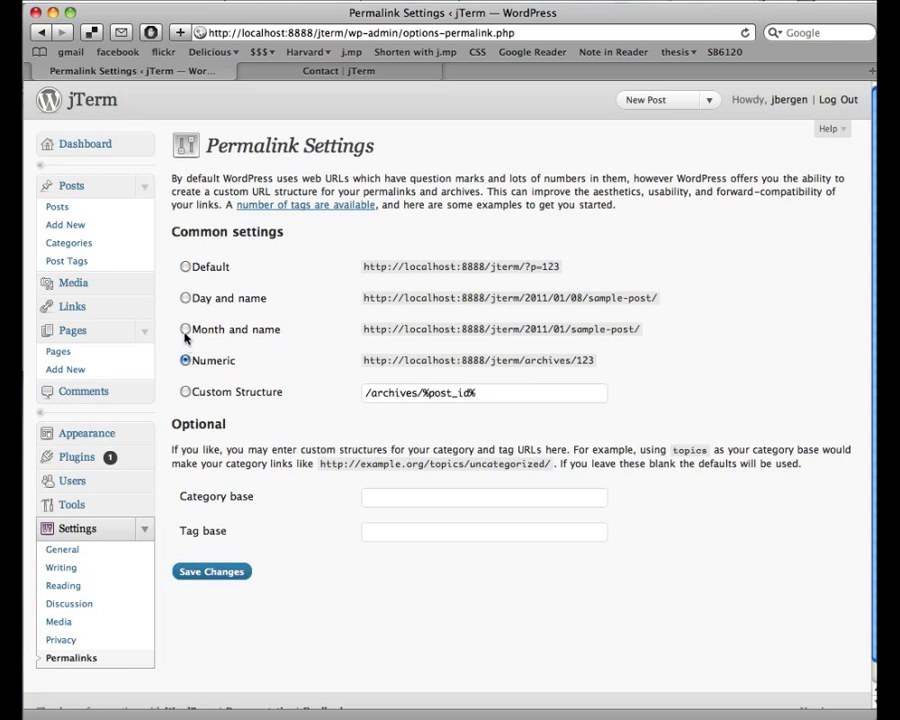
click(186, 330)
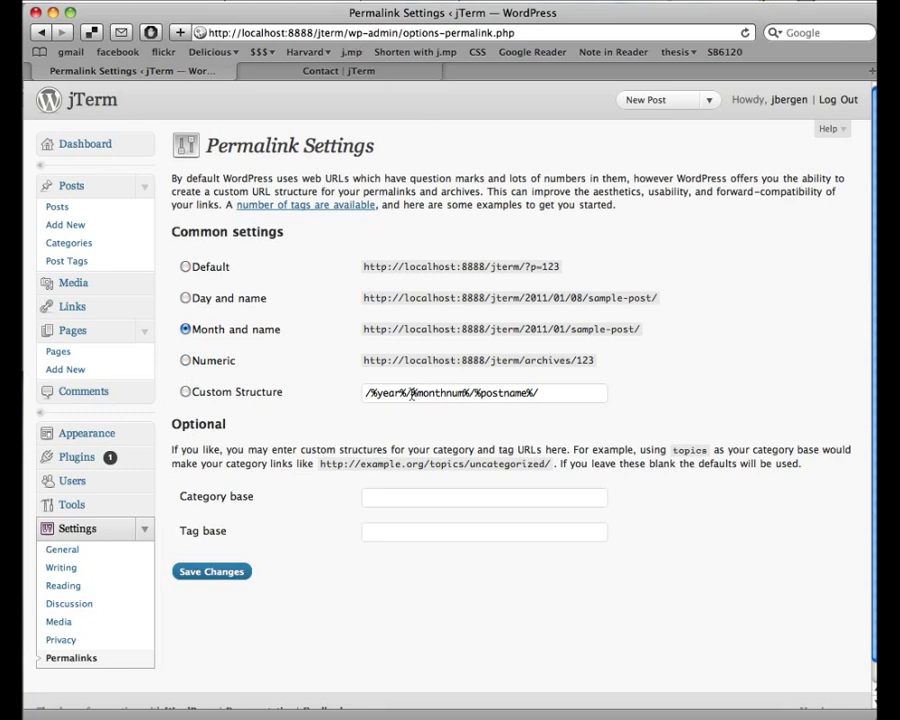
- Trim the custom permalink structure to /%postname%/, save it, and check the Contact page tab
click(364, 394)
drag(364, 394, 468, 396)
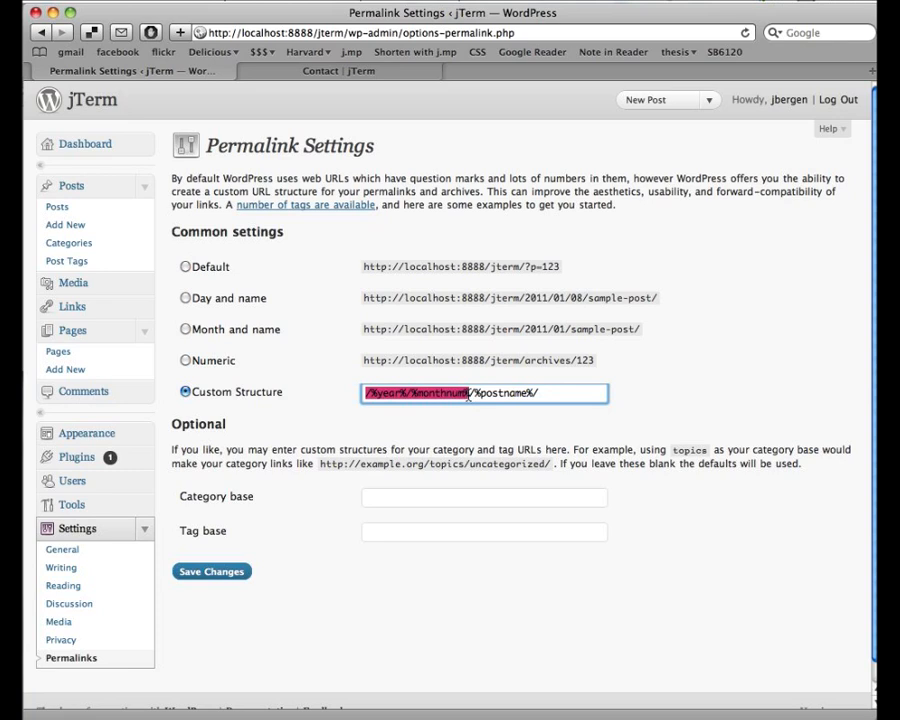
key(BackSpace)
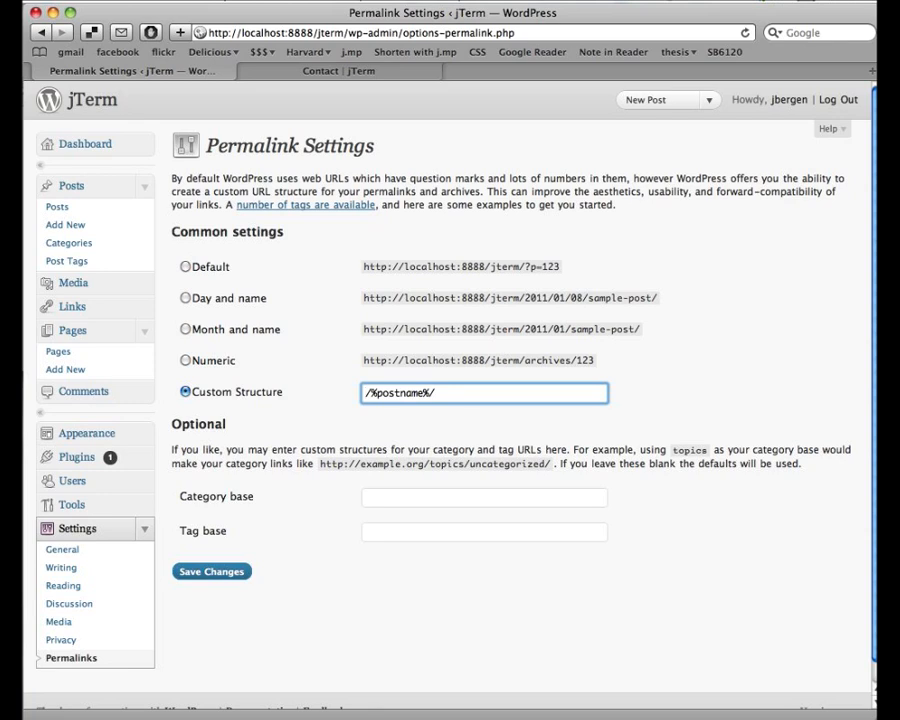
drag(375, 393, 369, 393)
click(394, 392)
click(204, 575)
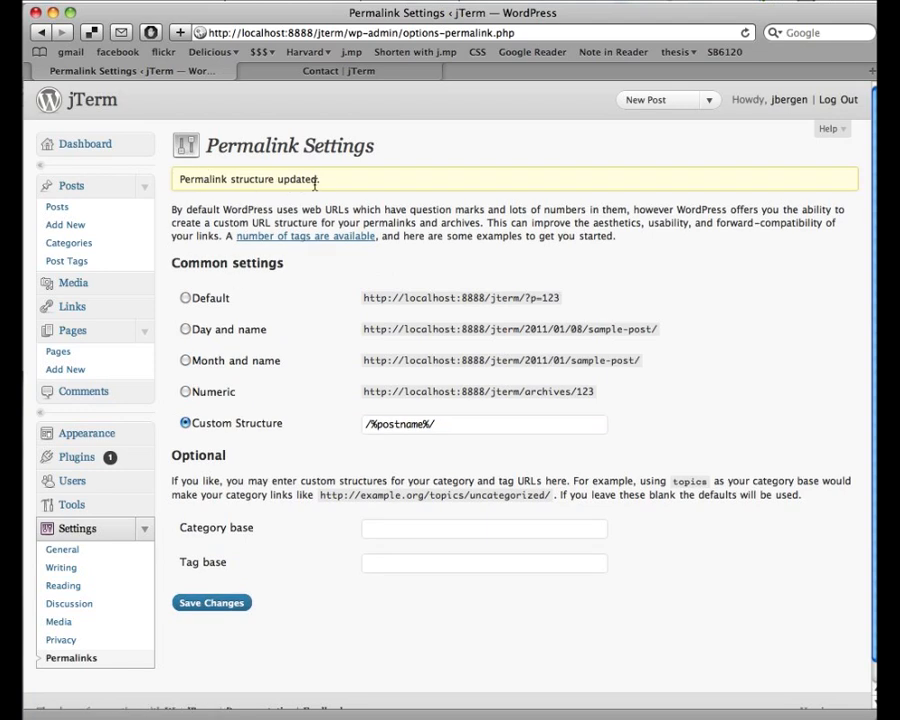
click(300, 72)
- Reload the Contact page and visit Home and the Salk post to check their new name-based addresses
key(super+r)
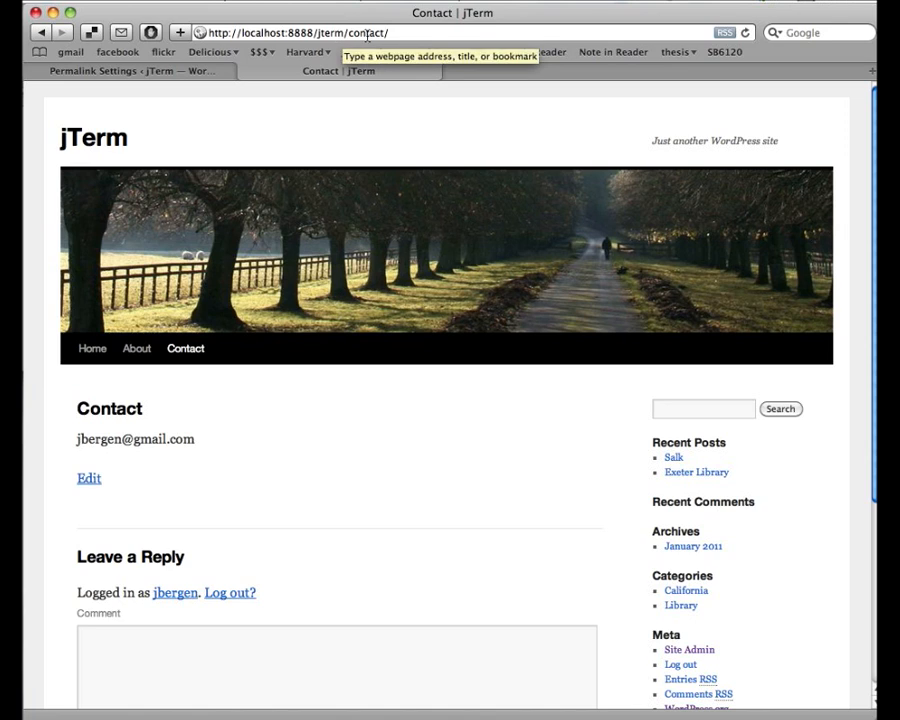
click(90, 360)
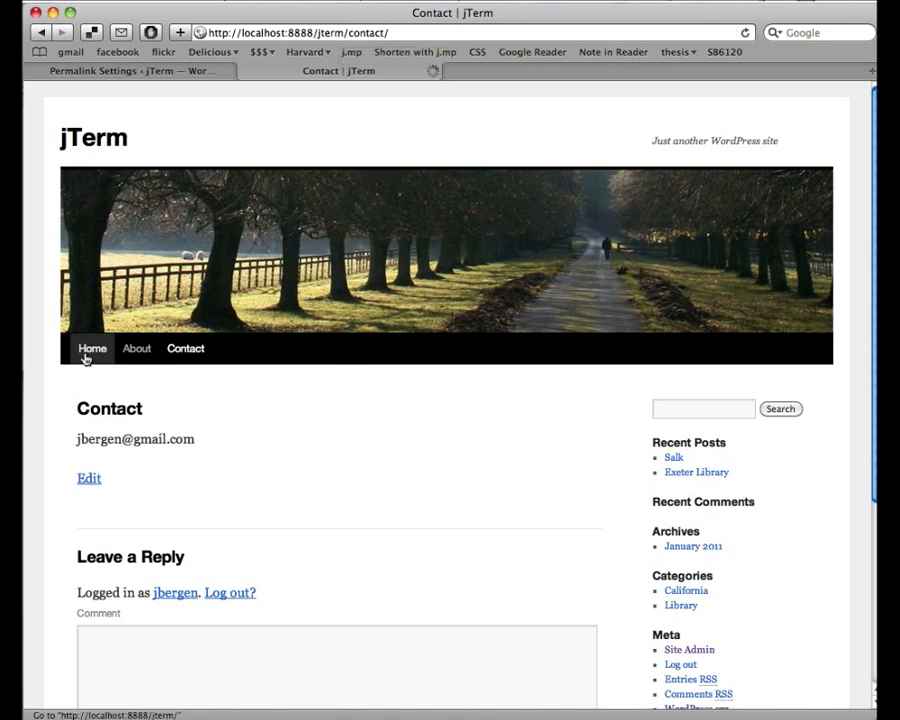
click(89, 411)
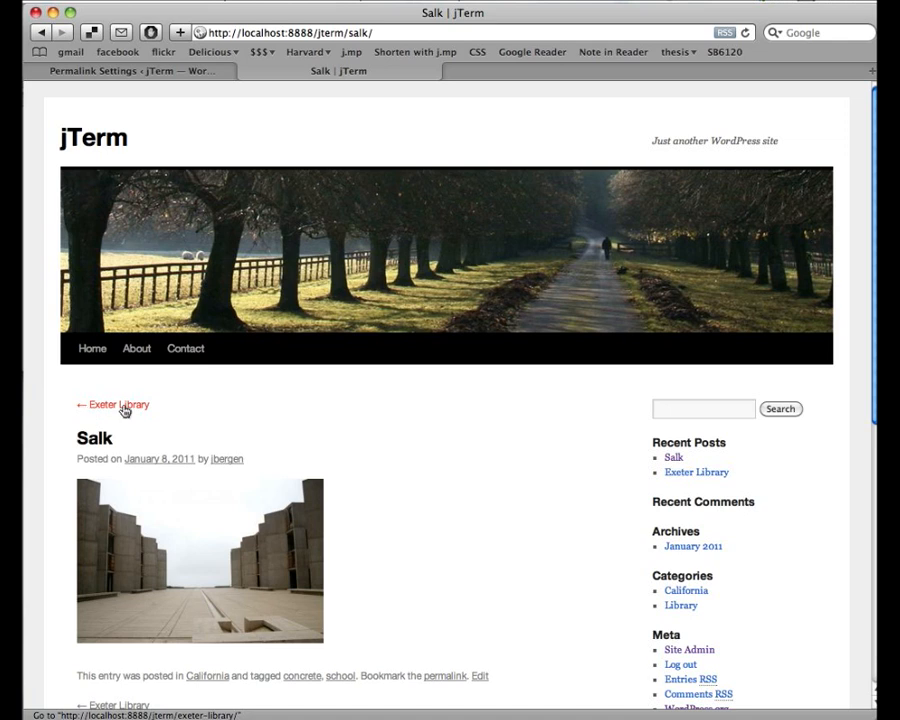
click(110, 136)
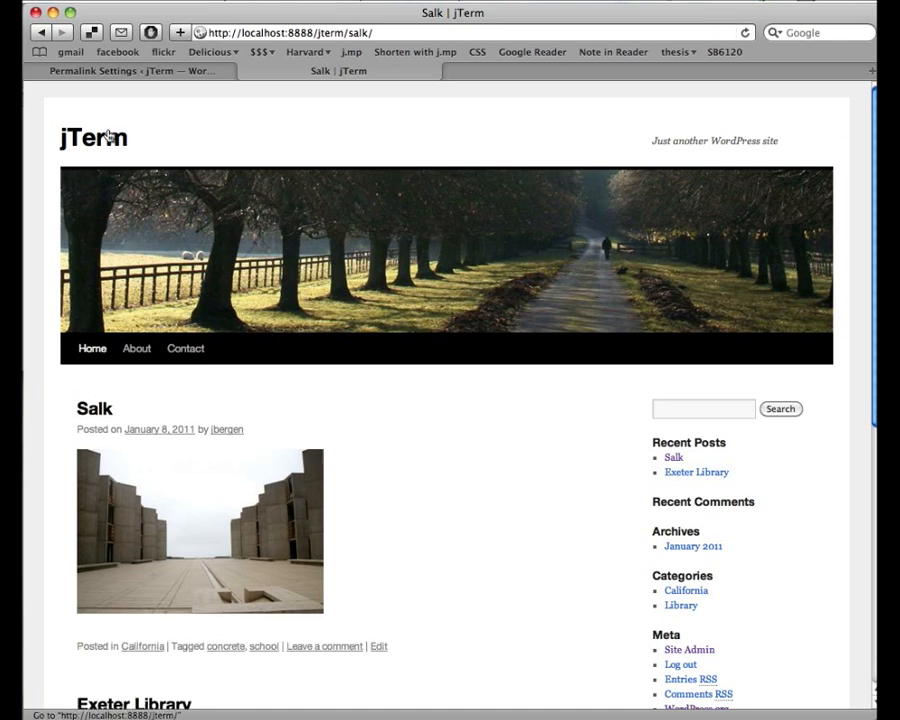
- Return to the jTerm home page tab and scroll through its post list
click(136, 73)
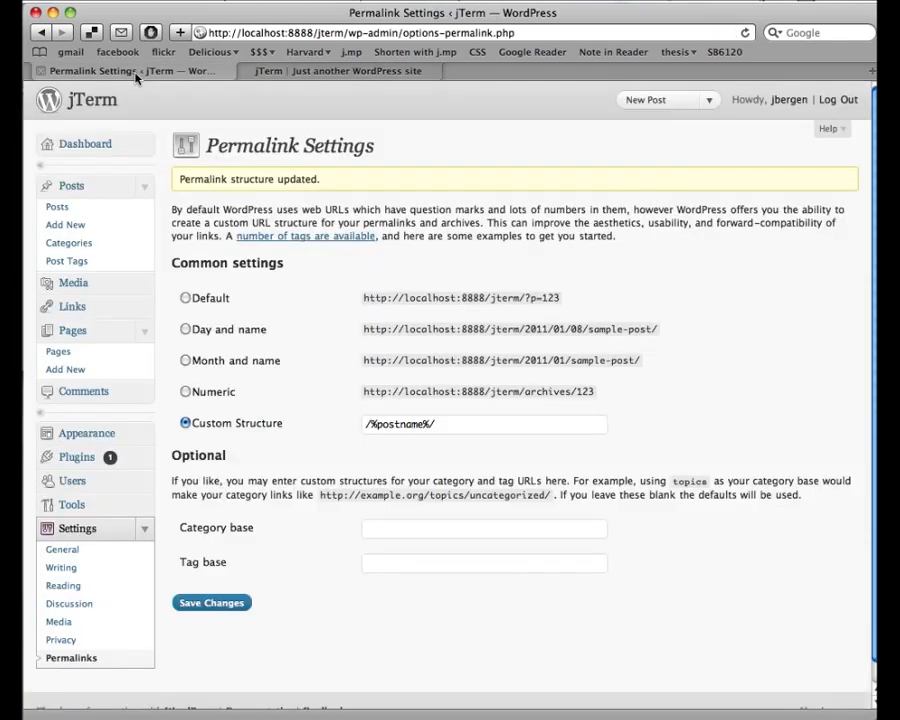
click(267, 73)
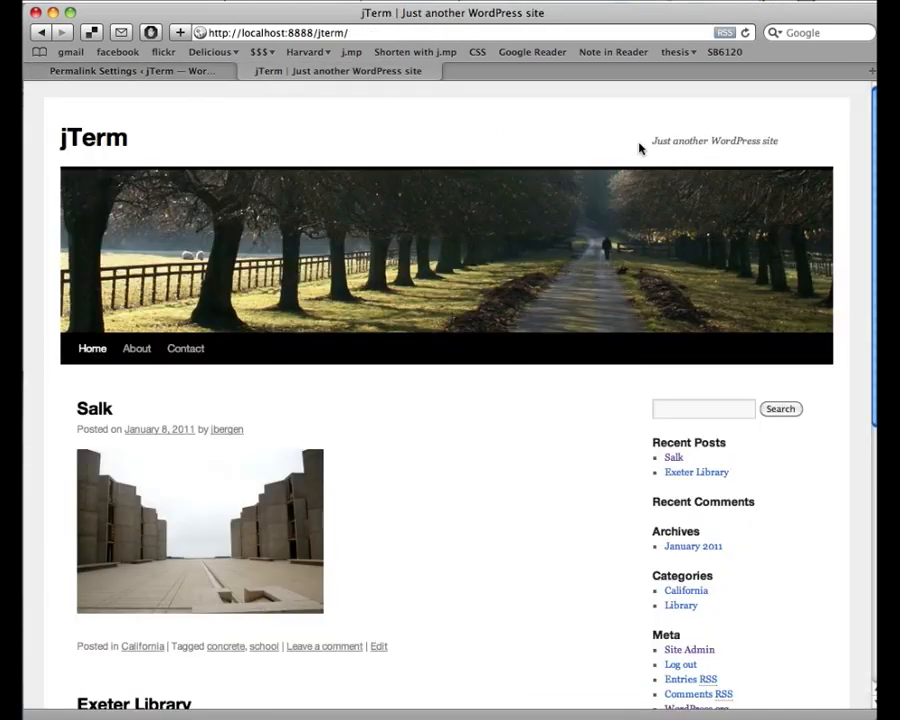
scroll(640, 148, down, 8)
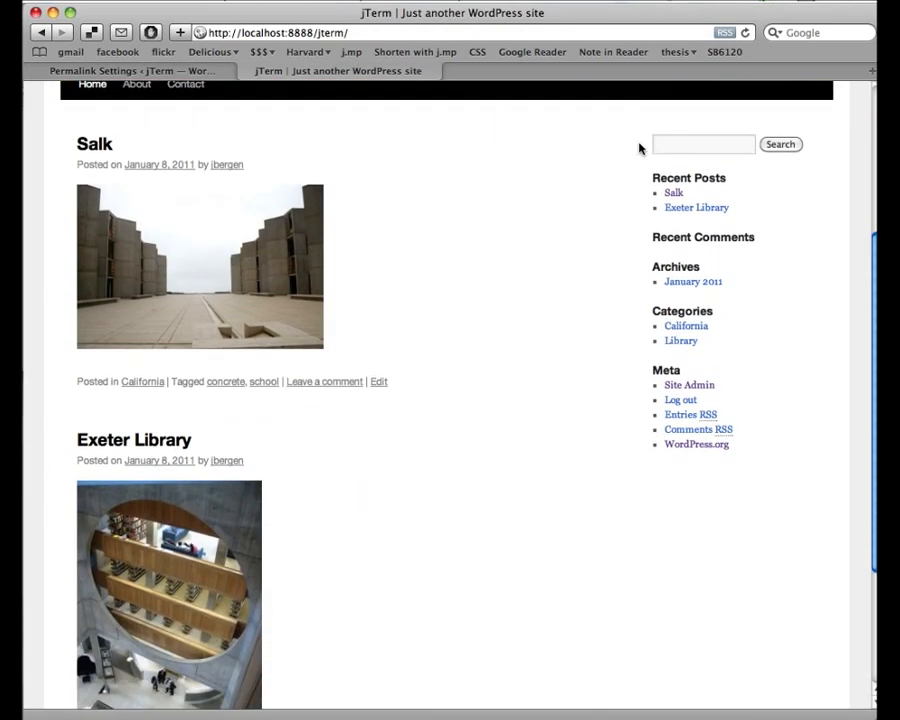
scroll(640, 148, up, 7)
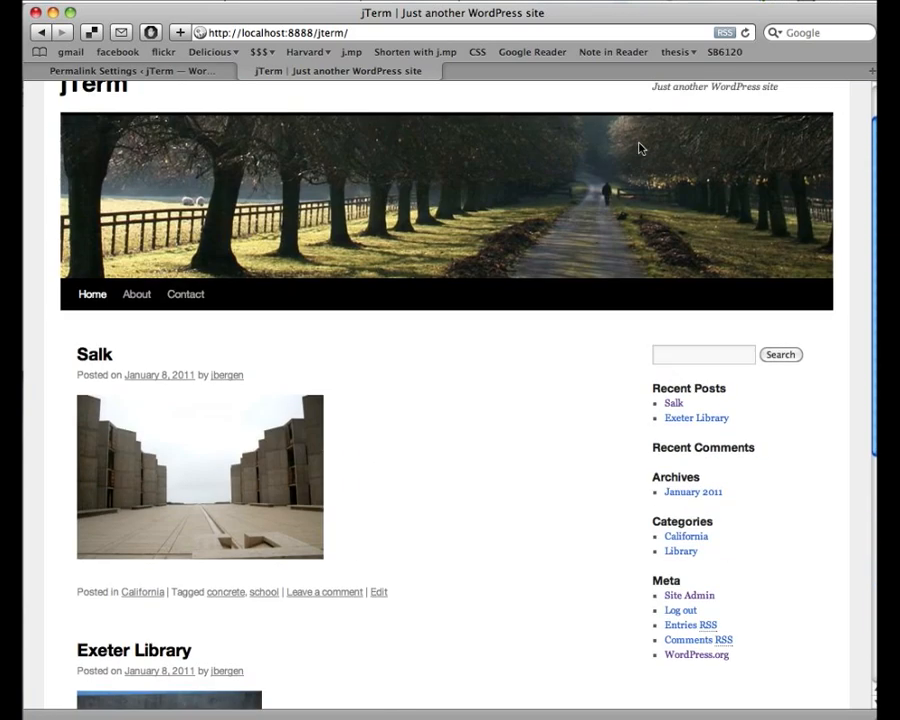
scroll(641, 148, up, 1)
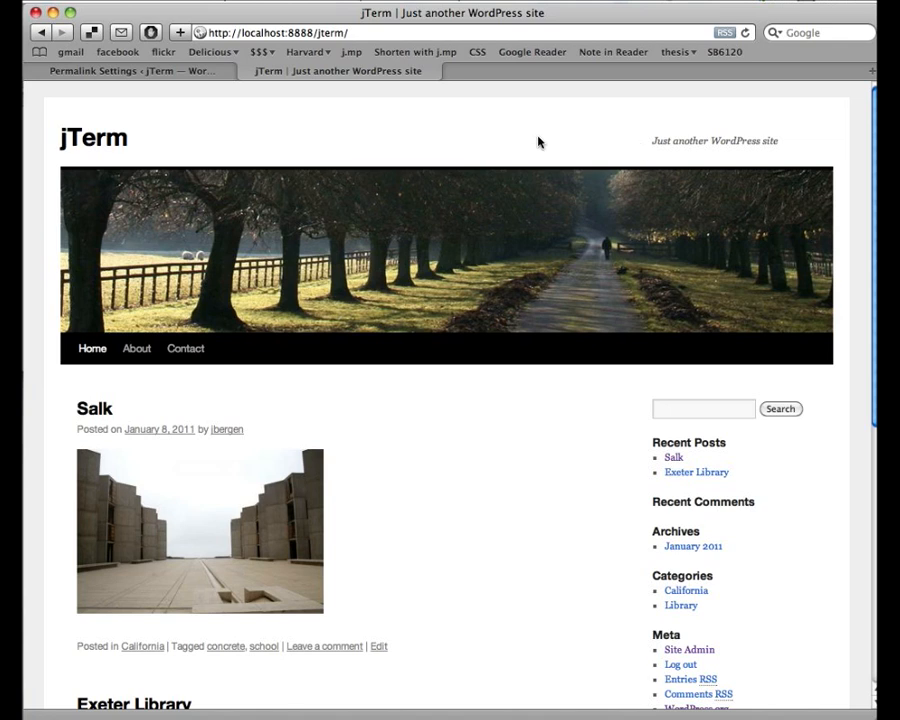
- From Permalink Settings, collapse Settings and Posts in the admin menu and open Appearance > Themes
click(155, 74)
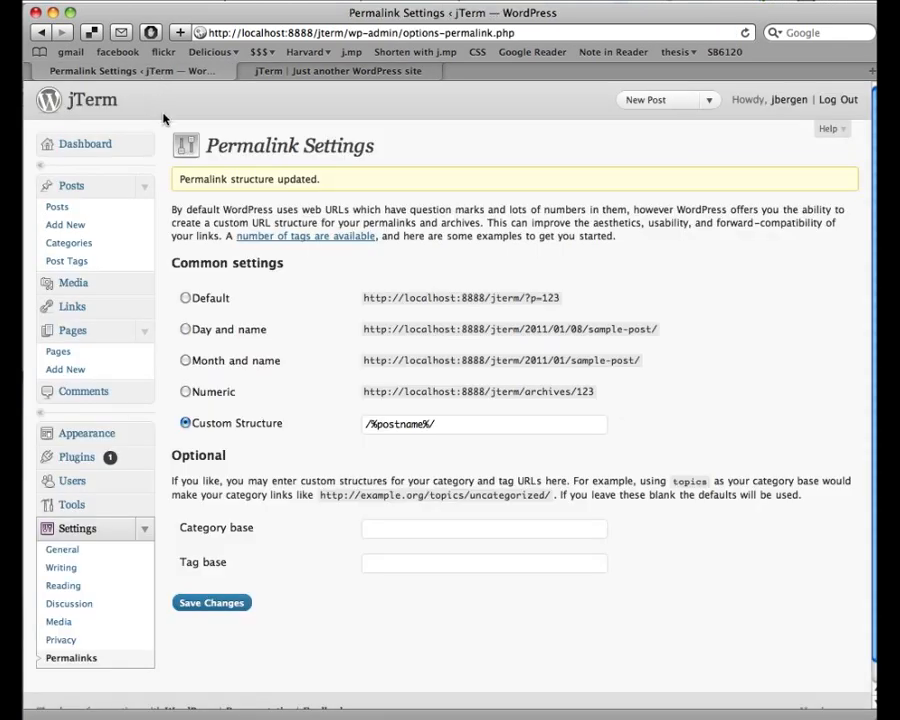
click(144, 528)
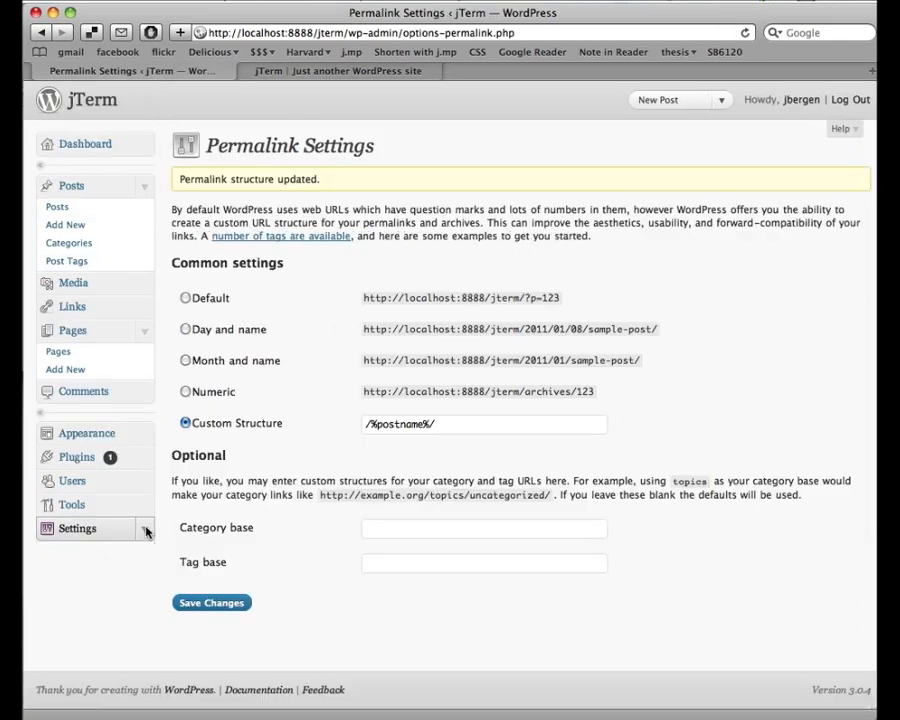
click(144, 191)
click(143, 364)
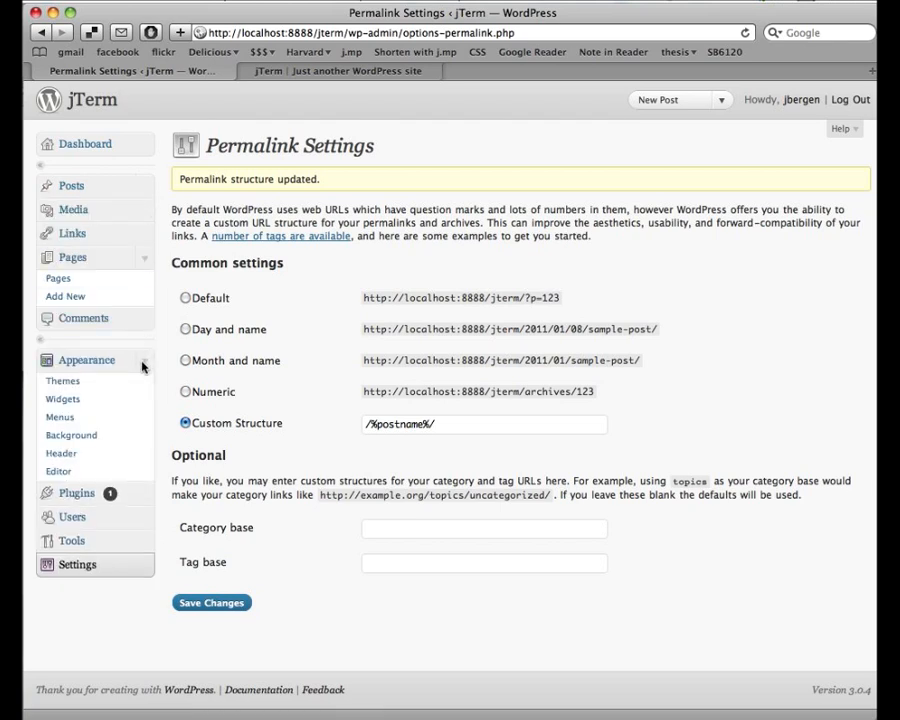
click(62, 381)
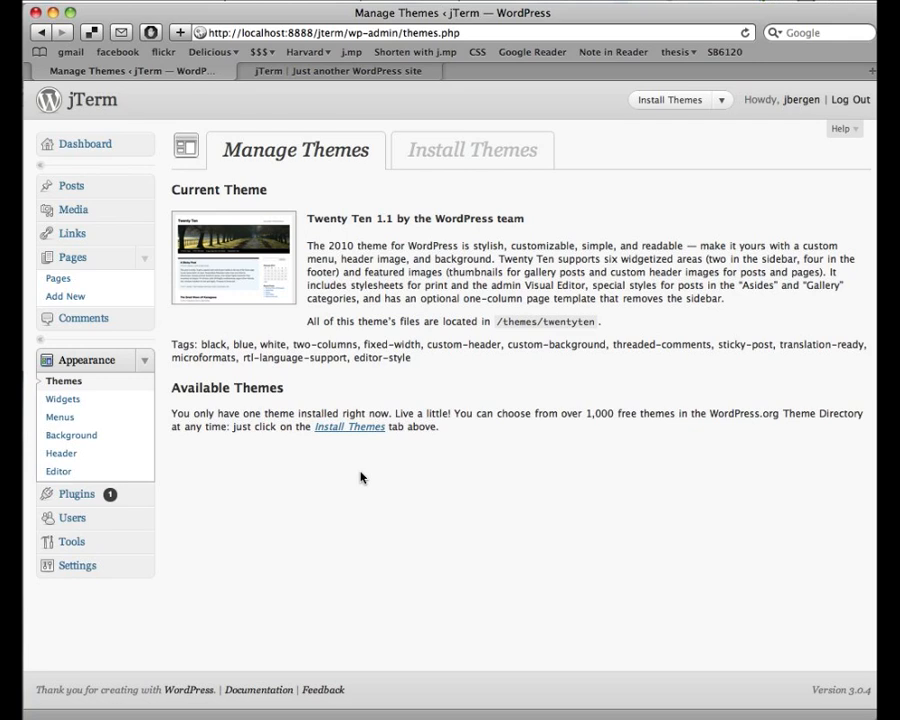
- Search installable themes filtered by Orange, One Column, Fixed Width and Photoblogging tags
click(467, 151)
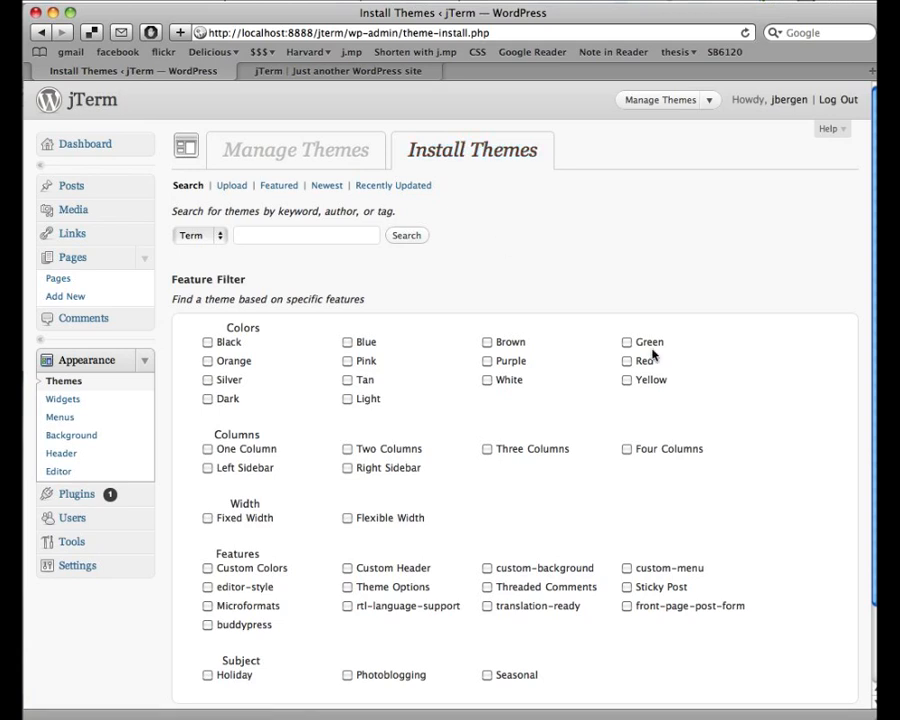
scroll(598, 537, down, 3)
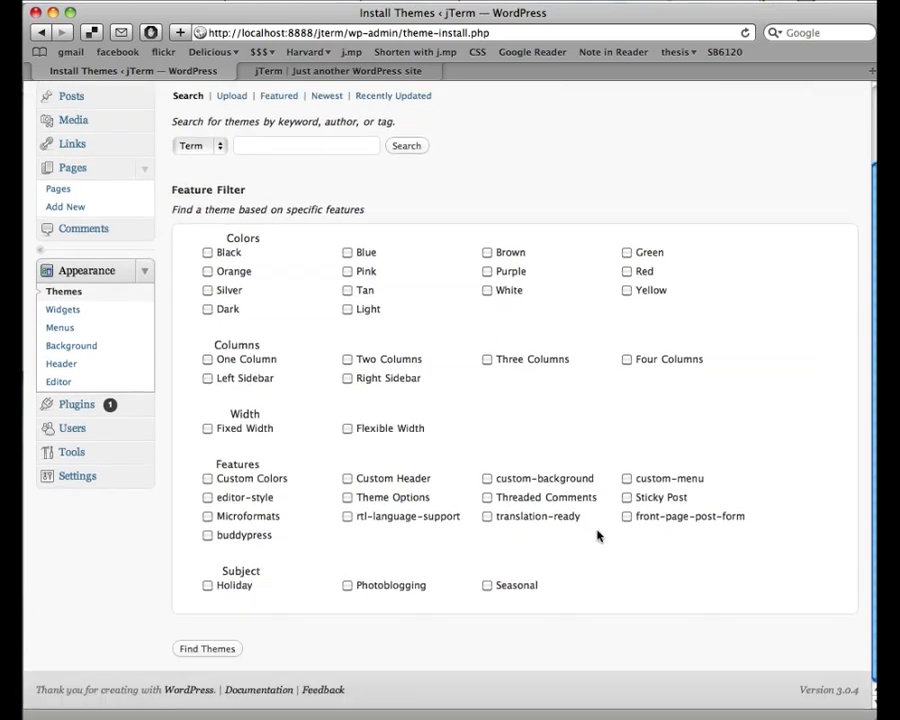
scroll(596, 535, up, 2)
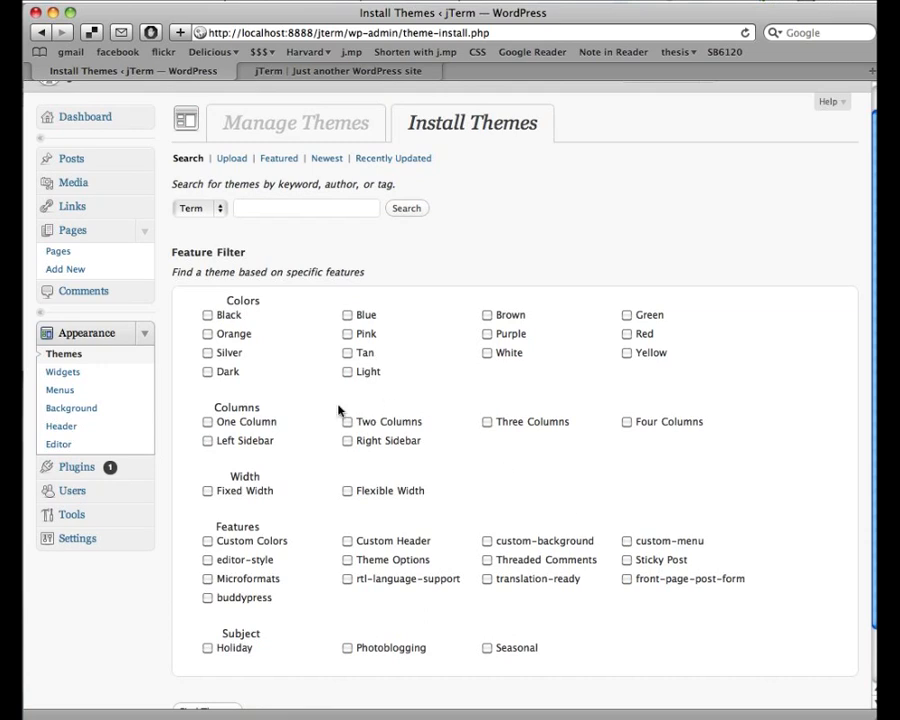
click(207, 423)
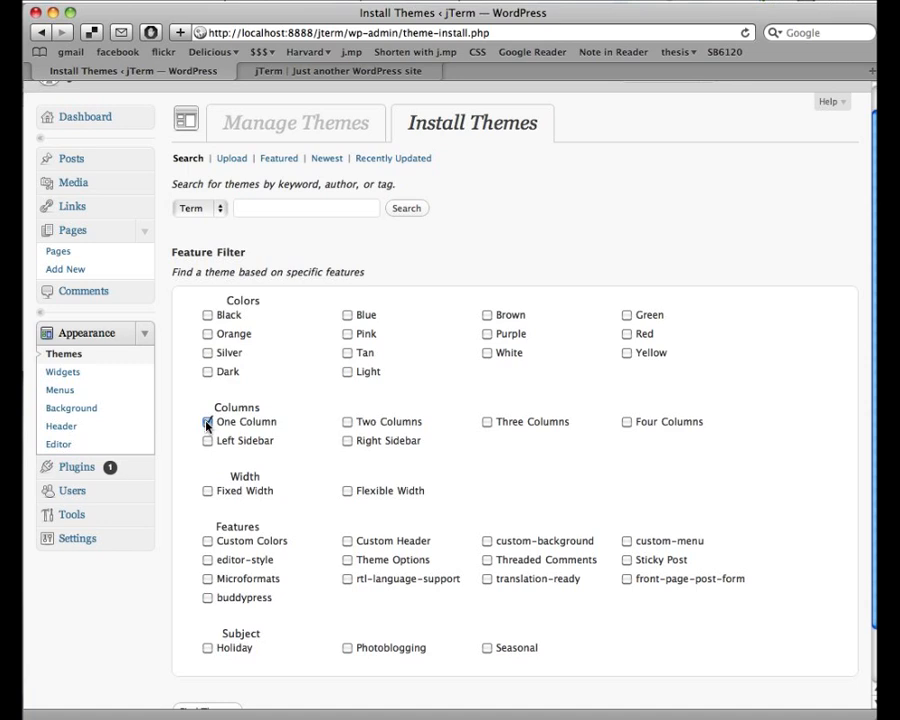
click(207, 334)
scroll(287, 370, down, 3)
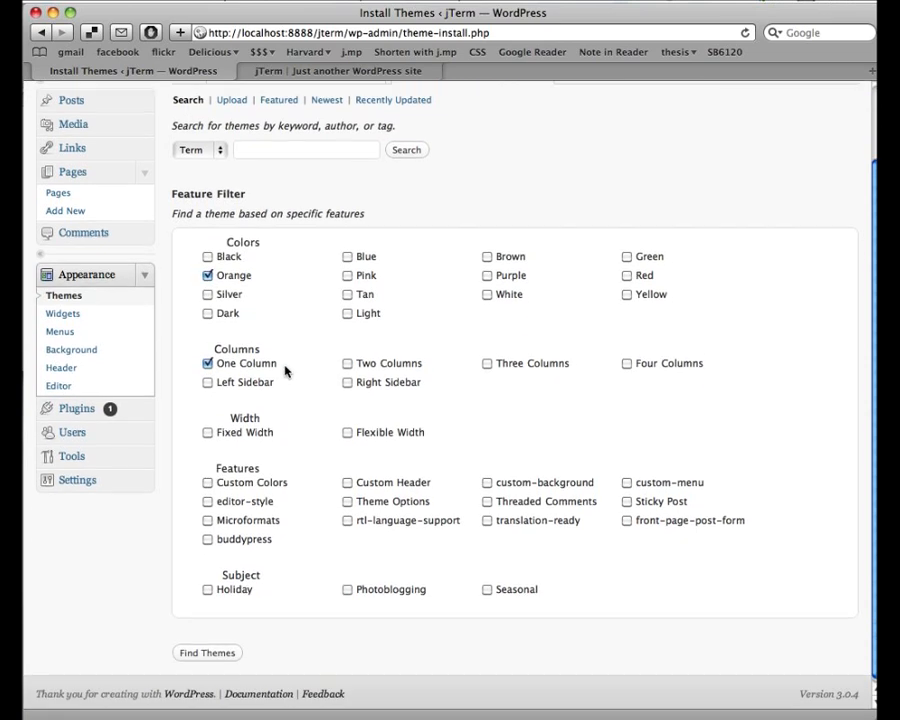
click(208, 428)
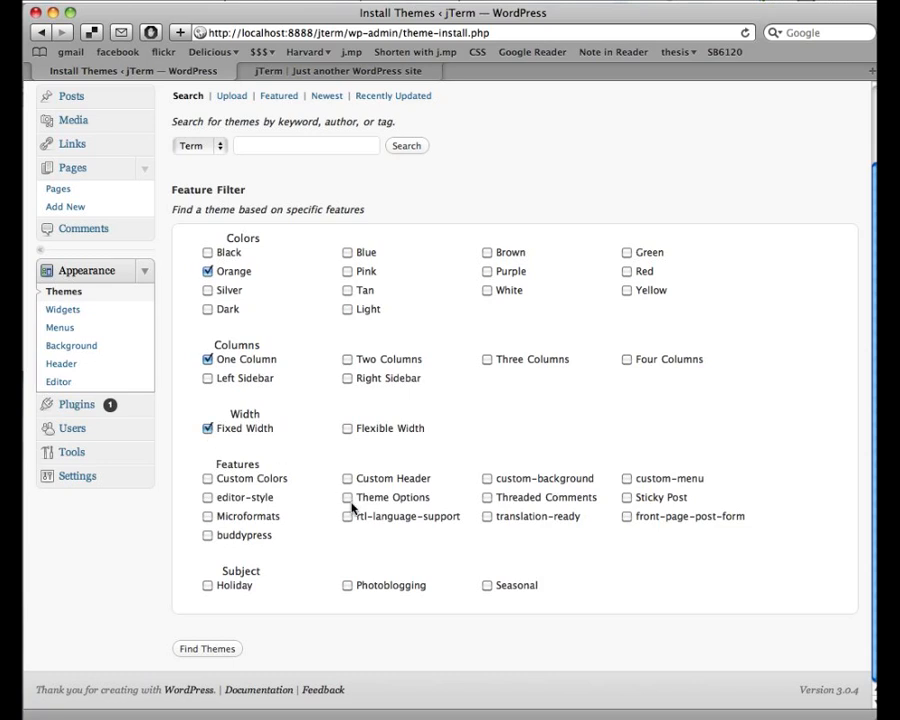
click(348, 586)
click(206, 649)
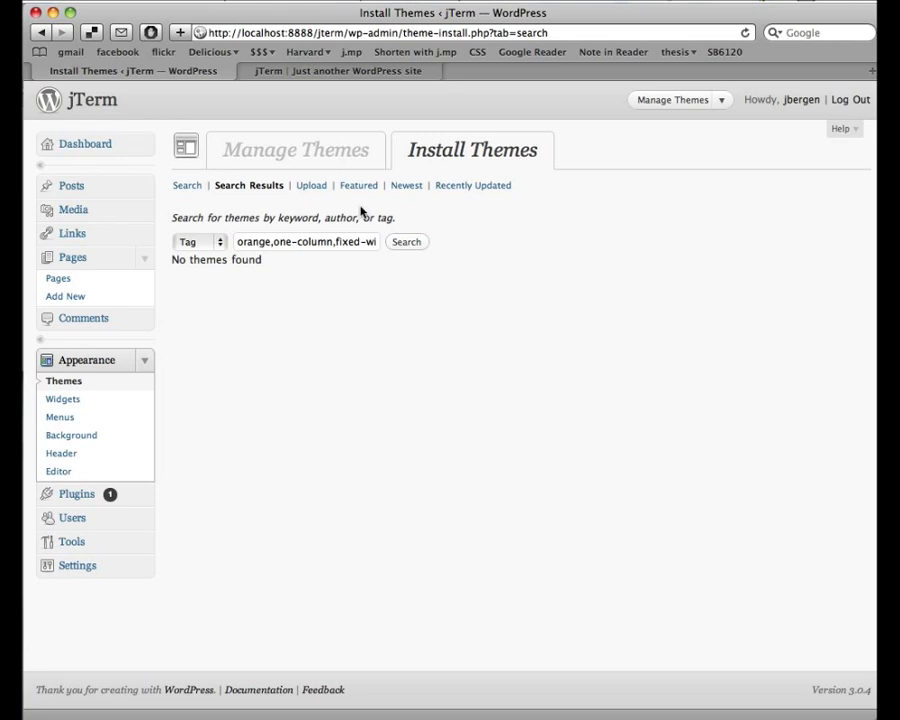
- Remove all tags except photoblogging from the search terms and rerun the search
drag(339, 241, 215, 243)
key(BackSpace)
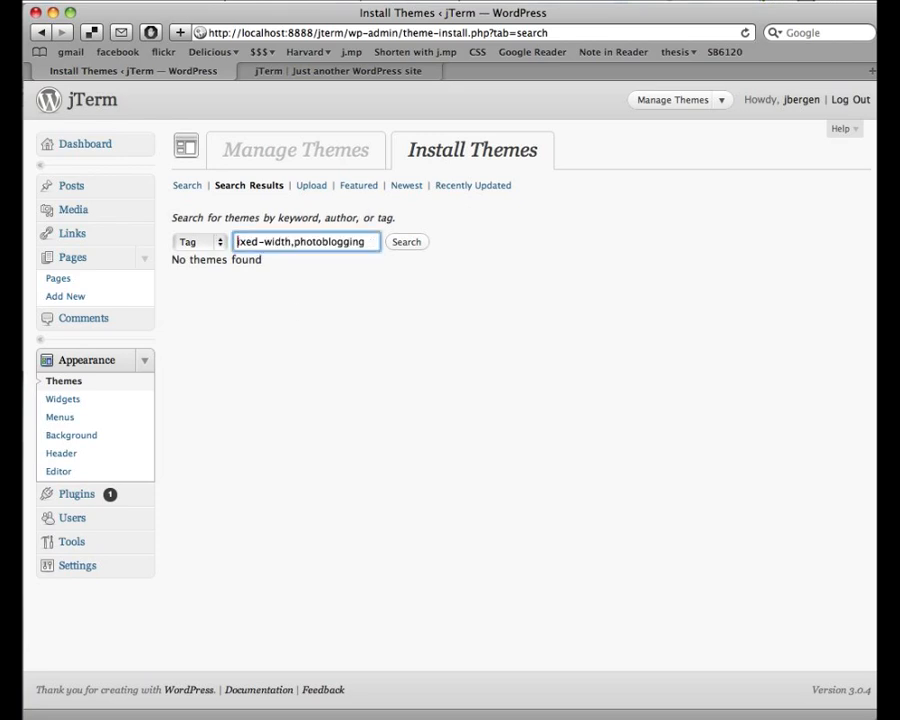
drag(294, 242, 236, 242)
key(BackSpace)
key(Return)
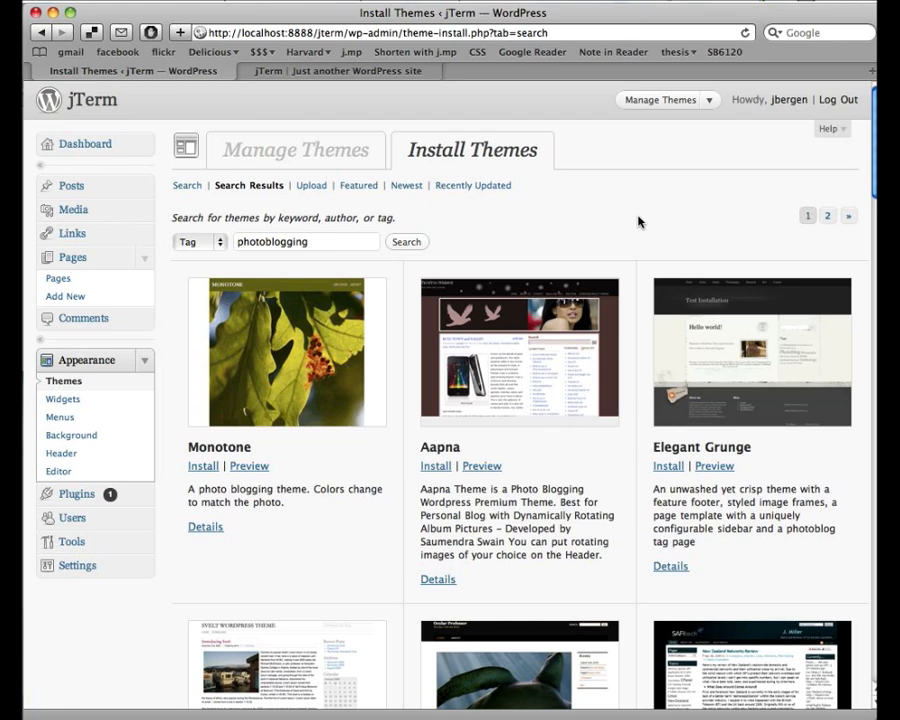
- Browse the photoblogging results and preview the Elegant Grunge theme
scroll(638, 222, down, 10)
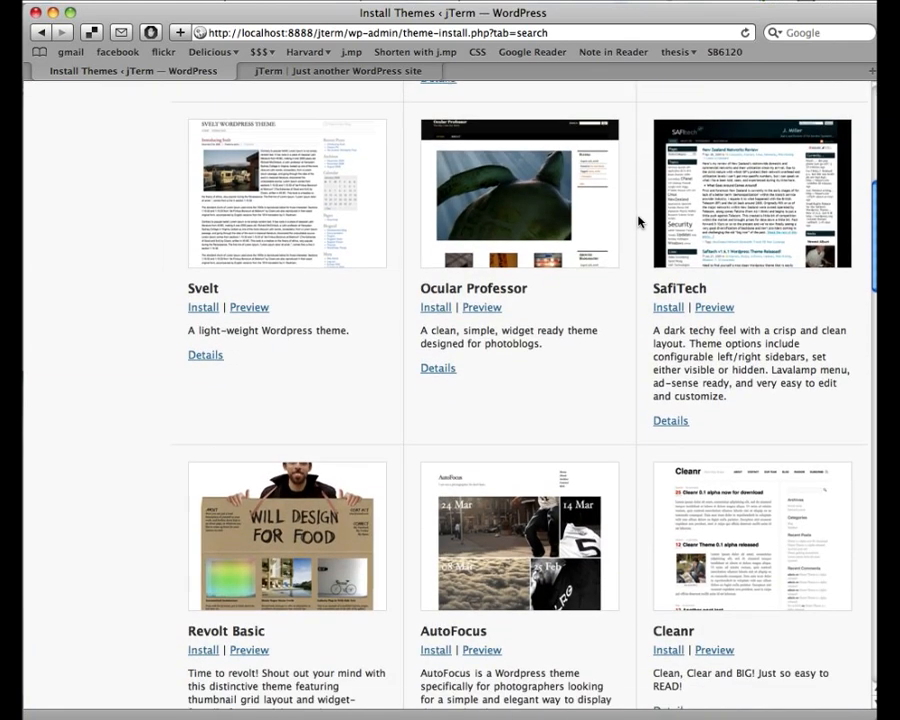
scroll(638, 222, down, 3)
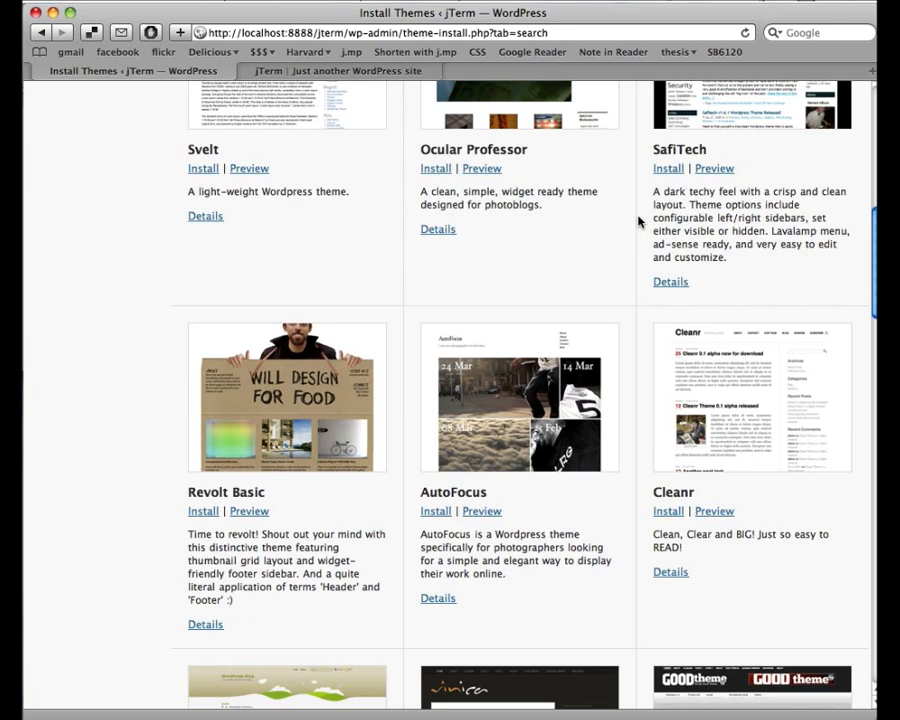
scroll(638, 222, up, 10)
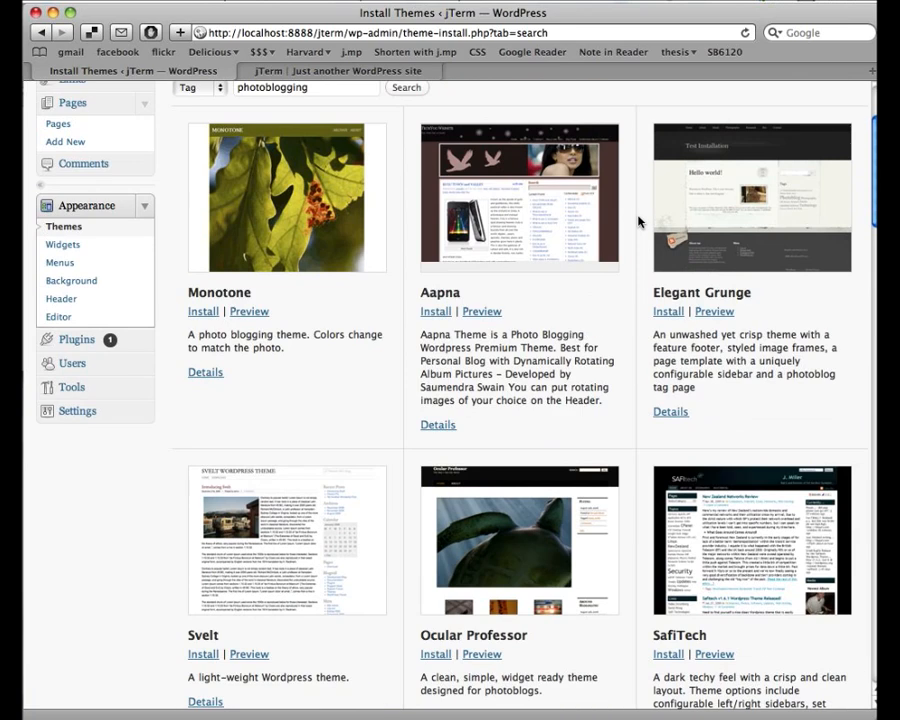
click(705, 221)
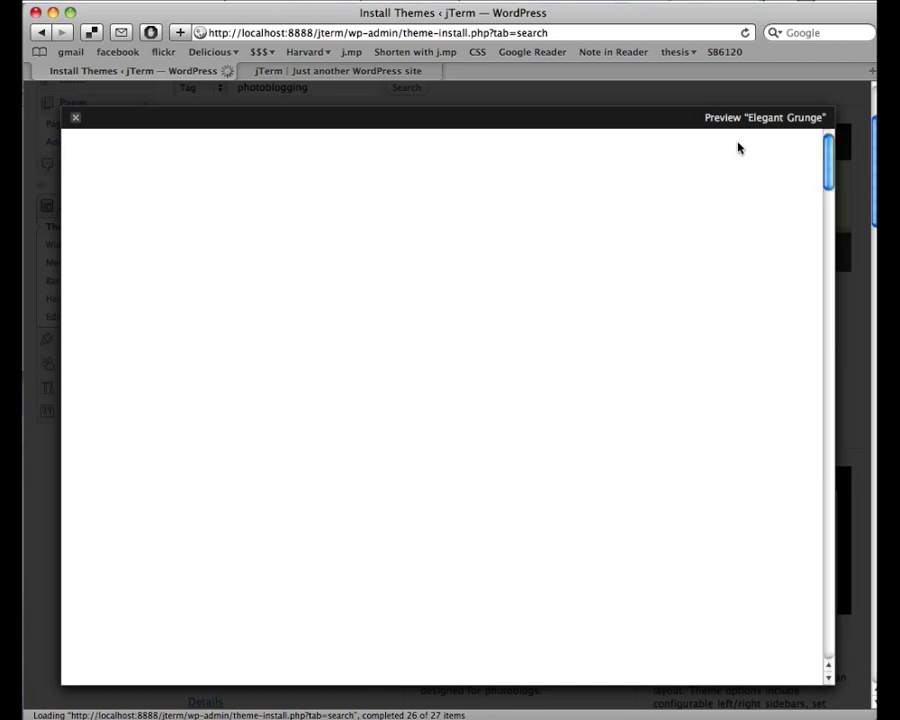
scroll(743, 194, down, 5)
- Close the Elegant Grunge preview to return to the photoblogging results
scroll(743, 194, down, 5)
scroll(743, 194, up, 10)
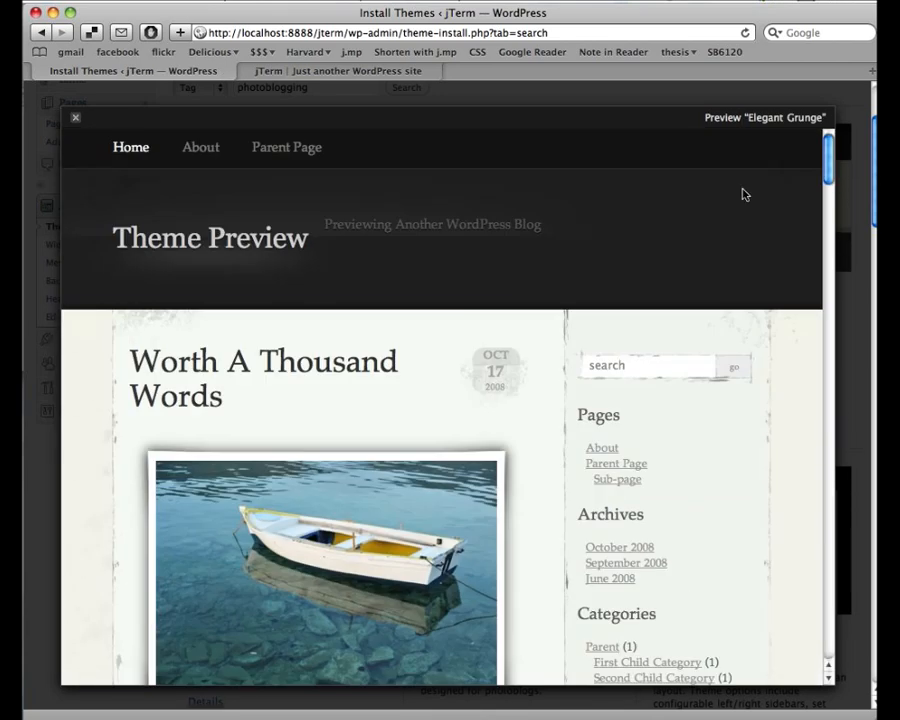
click(76, 120)
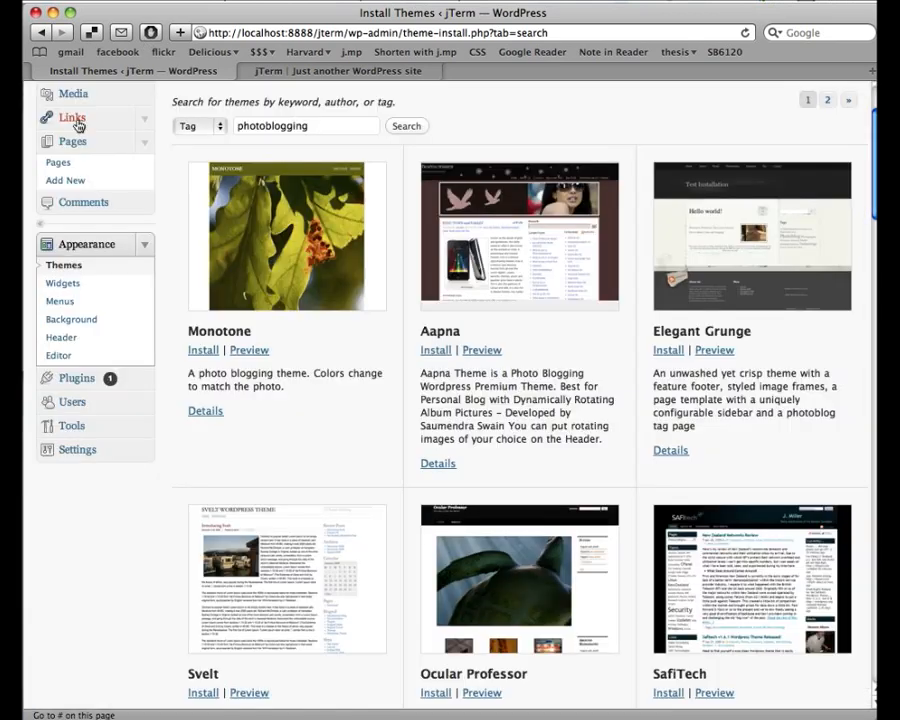
- Install the Elegant Grunge theme and activate it as the current theme
click(670, 353)
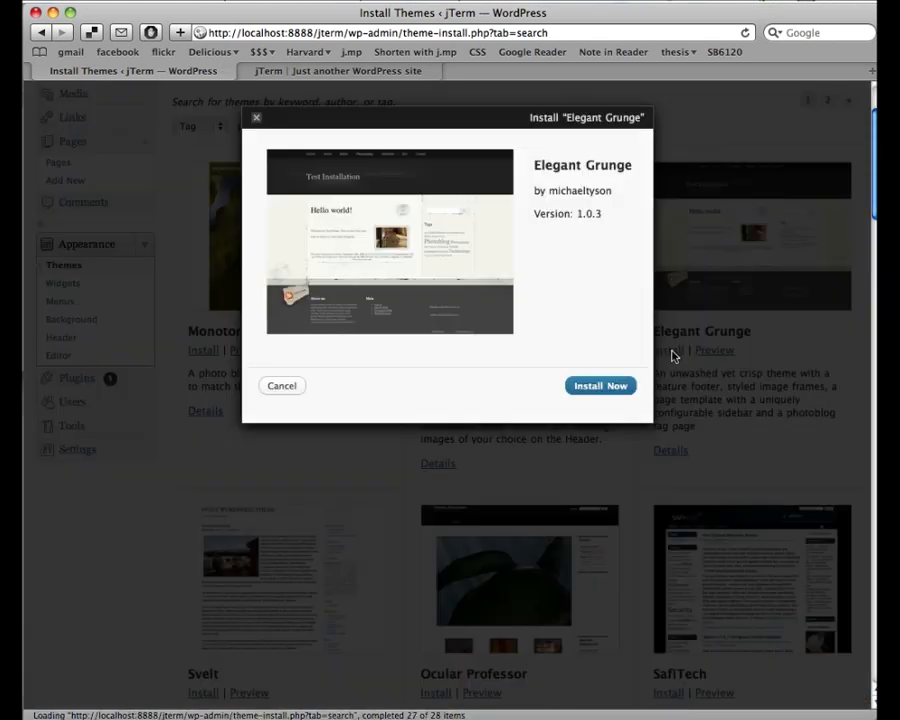
click(609, 385)
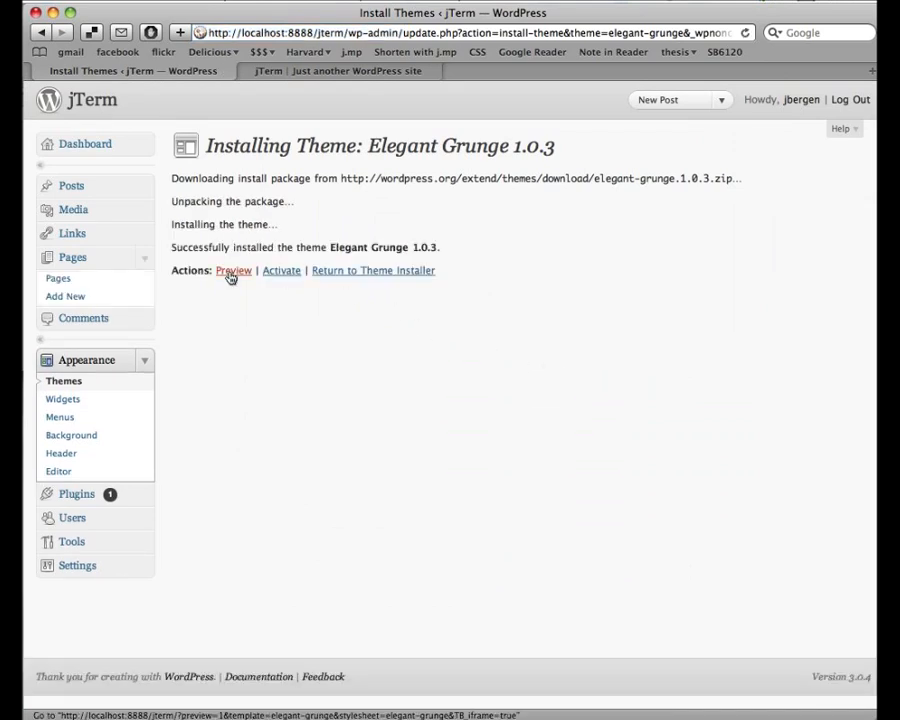
click(288, 275)
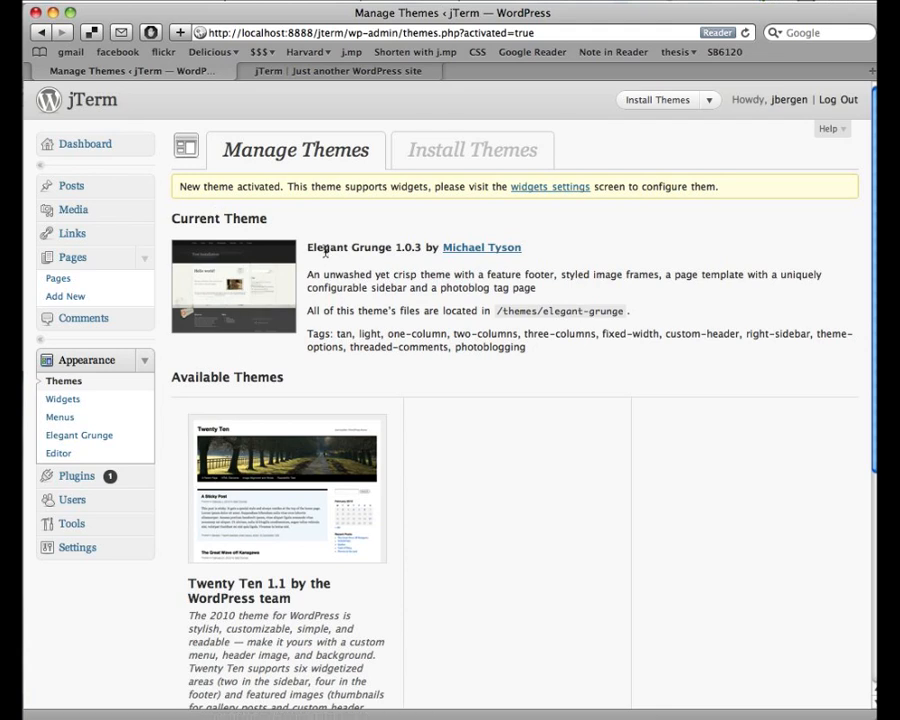
- Reload the jTerm front page to see the Elegant Grunge design, then return to Manage Themes
click(312, 80)
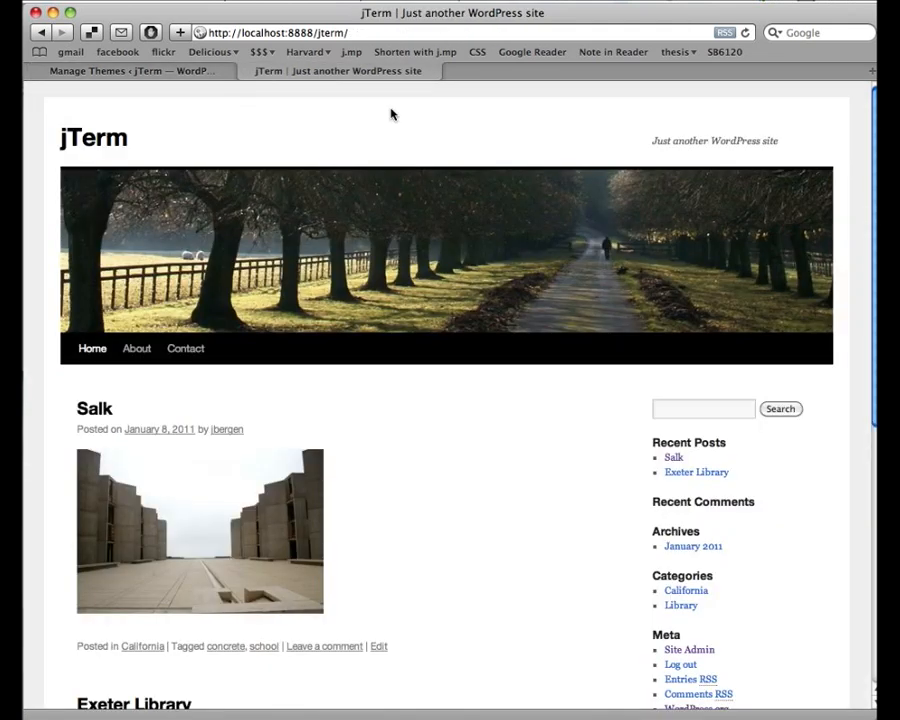
key(super+r)
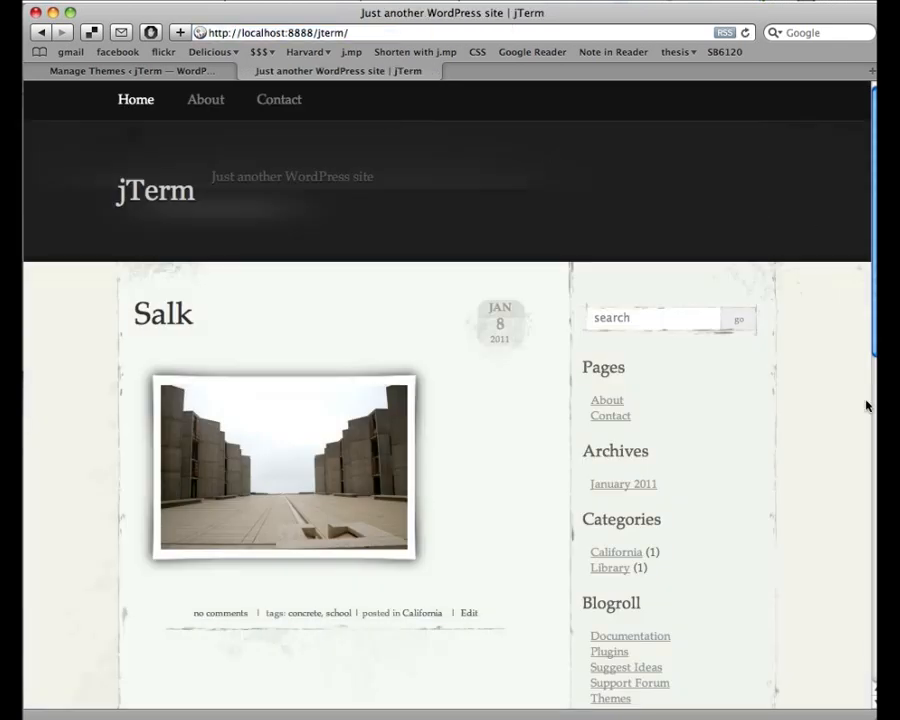
scroll(842, 381, down, 10)
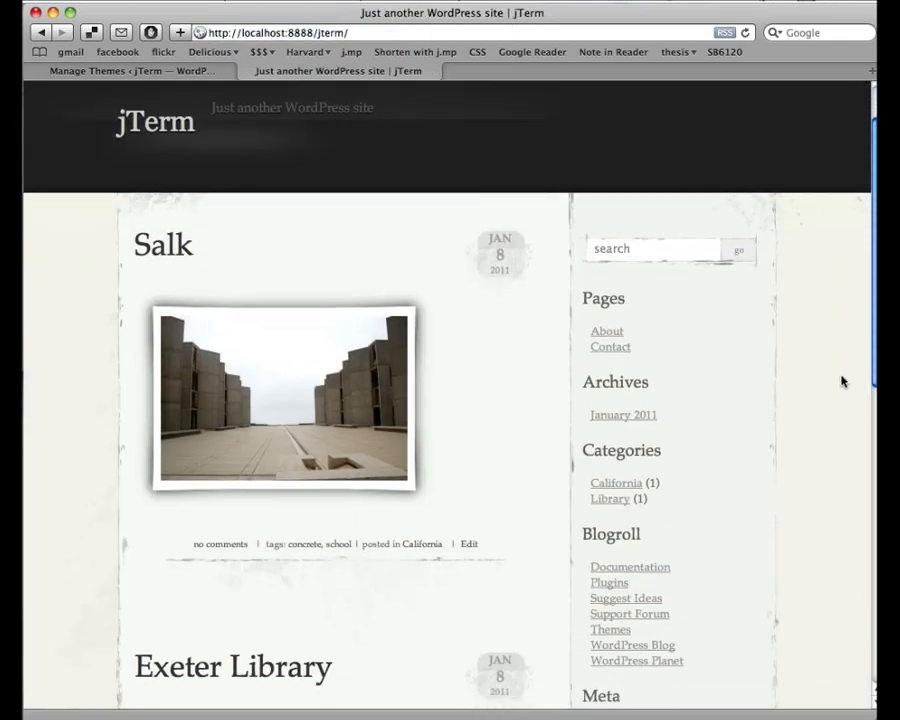
scroll(842, 381, down, 8)
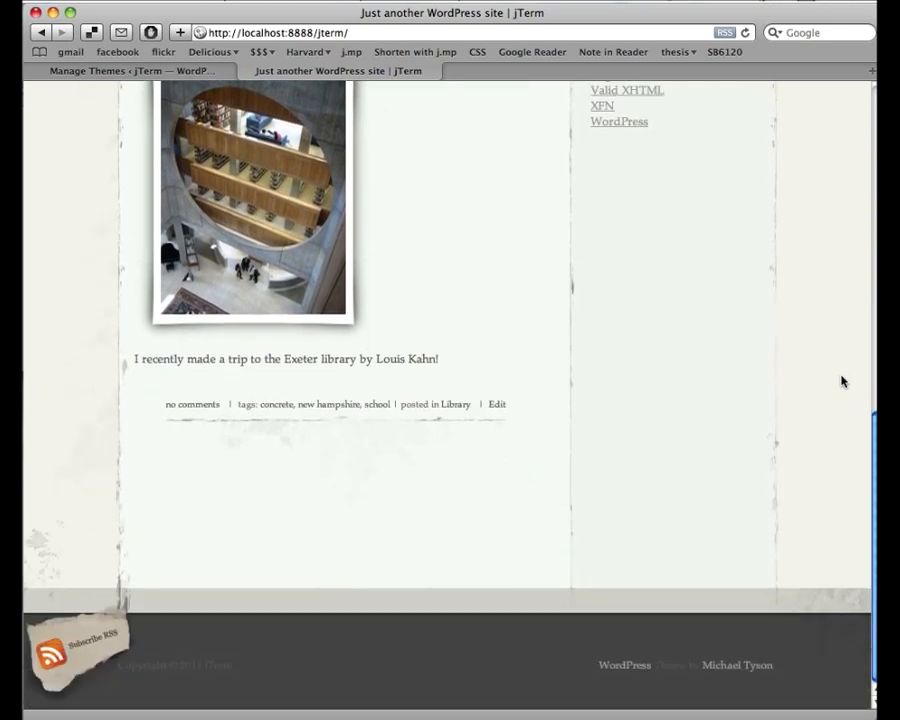
scroll(842, 381, up, 15)
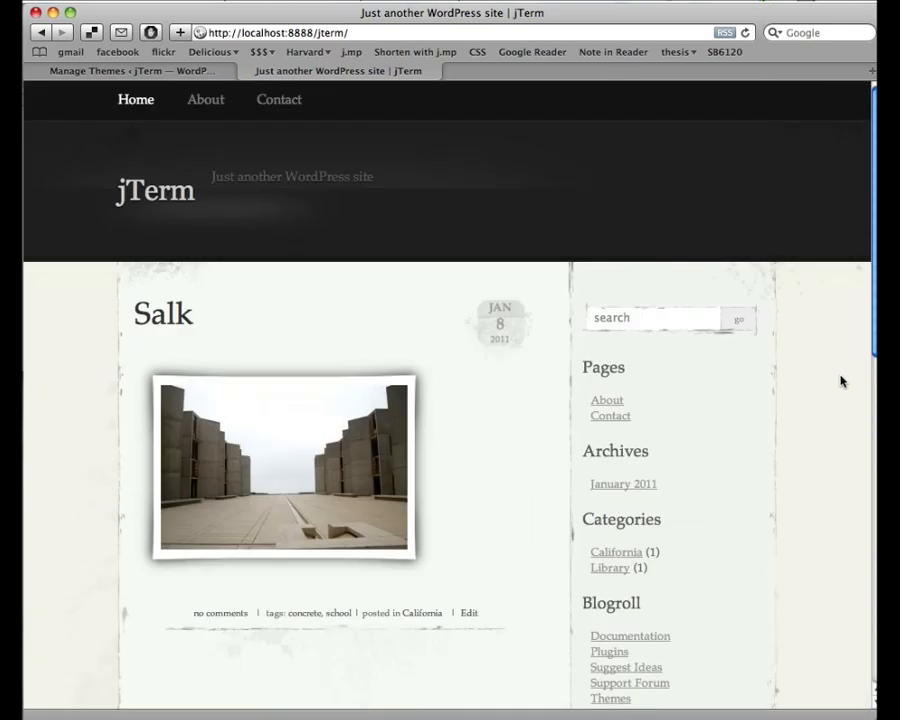
click(165, 71)
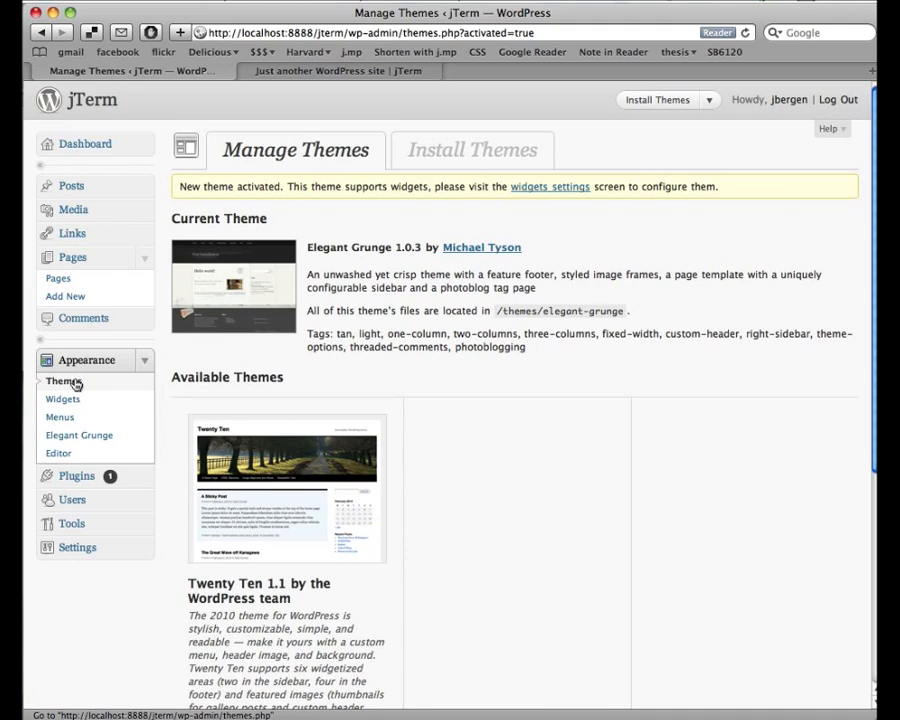
- Search the theme installer for 'portfolio'
click(492, 155)
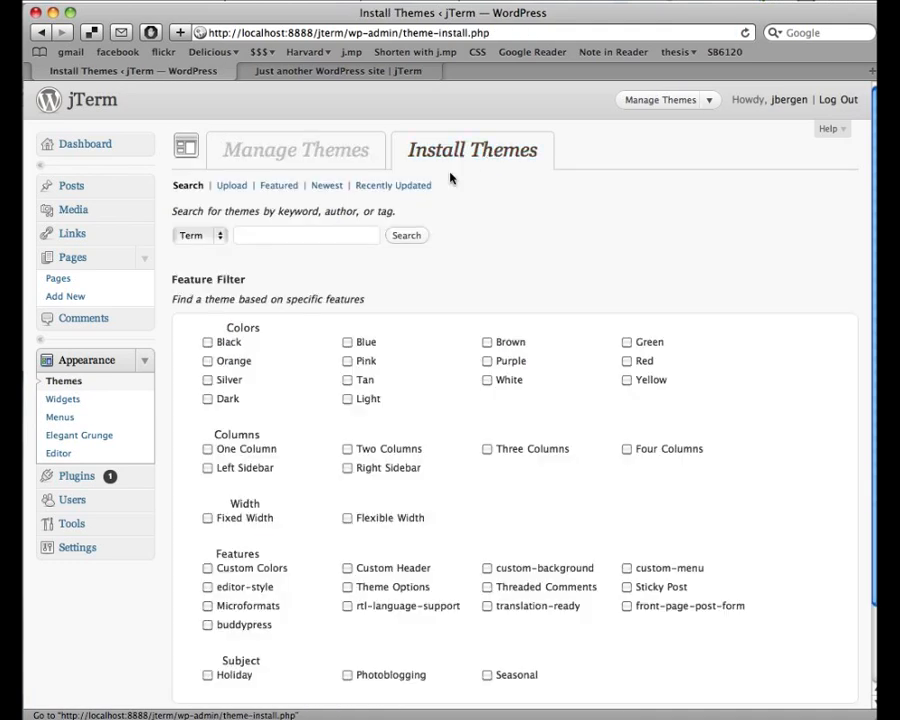
click(340, 240)
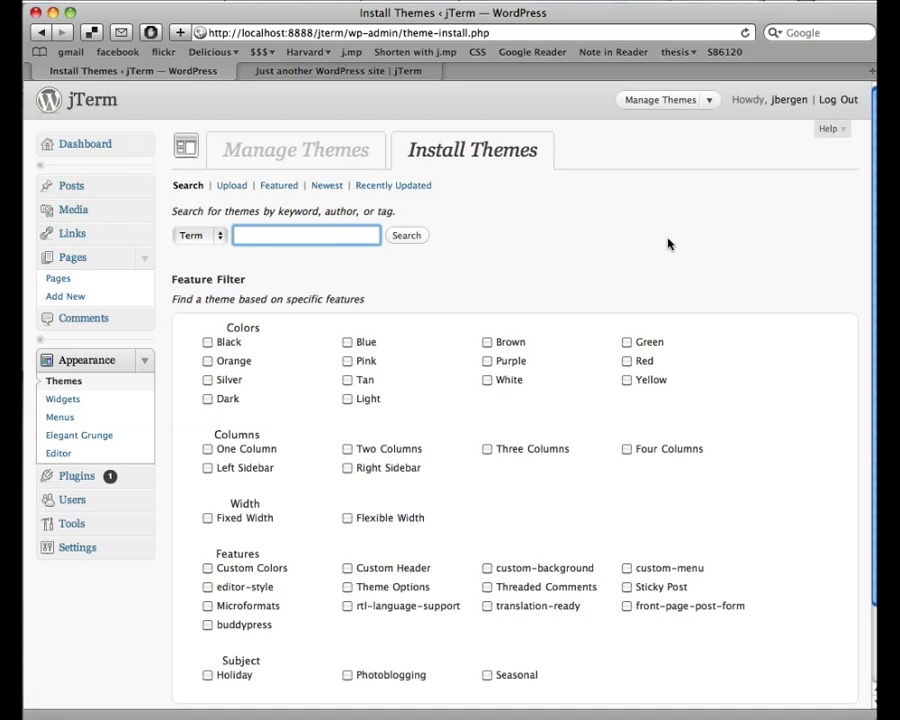
text(portfolio)
key(Return)
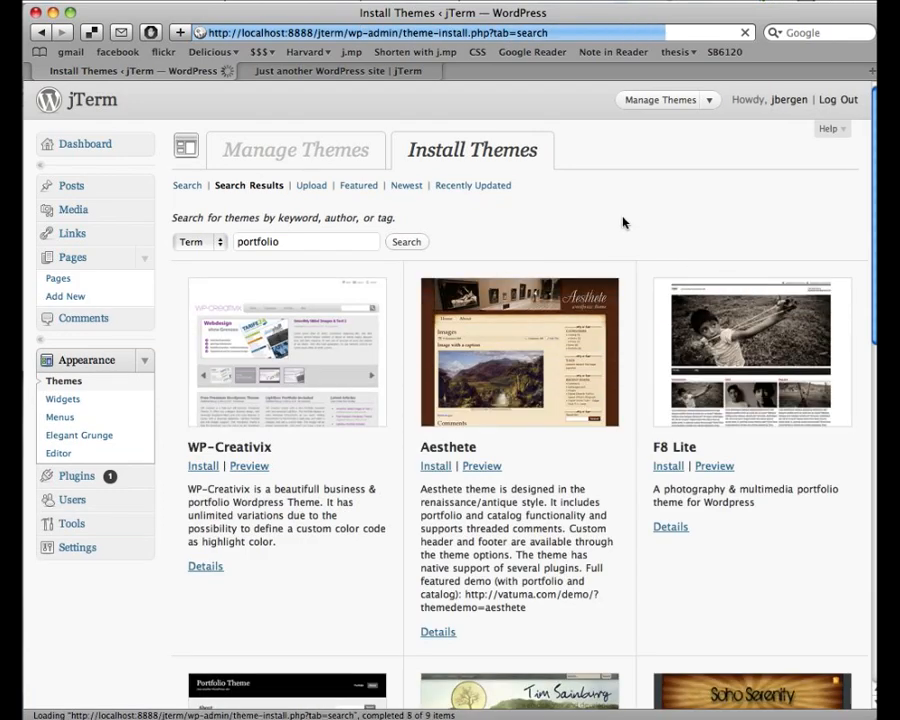
- Scroll through the portfolio results, including WP-Creativix, Aesthete and F8 Lite
scroll(641, 236, down, 10)
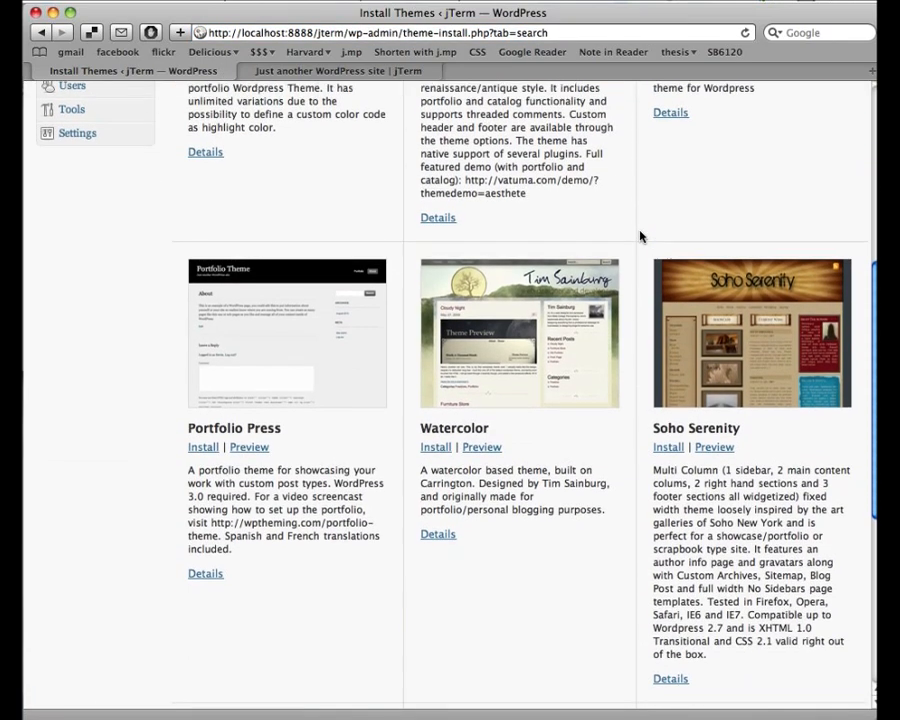
scroll(641, 236, down, 6)
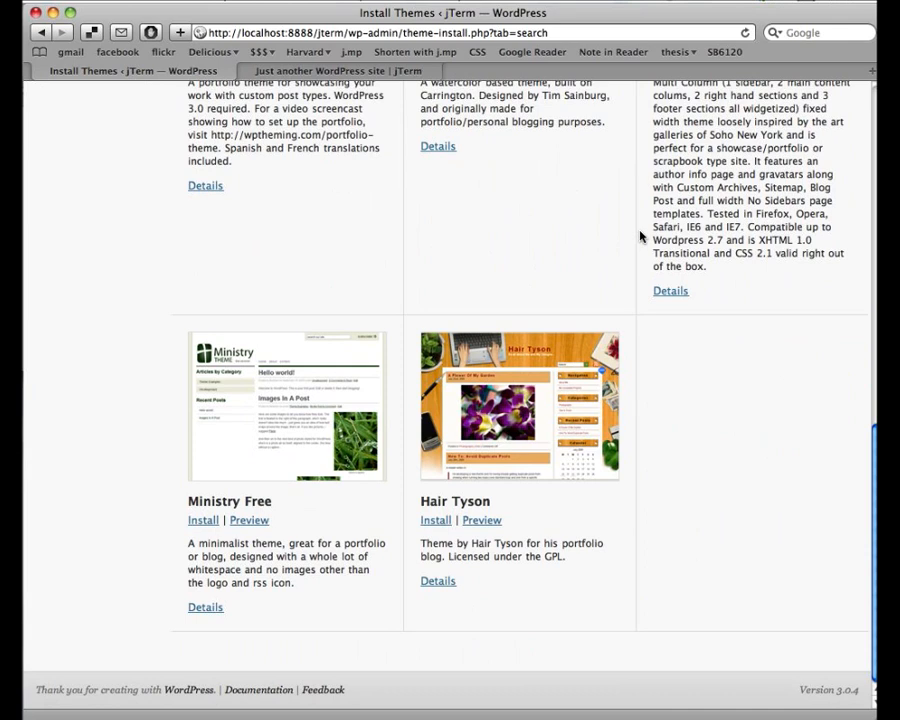
scroll(648, 370, up, 12)
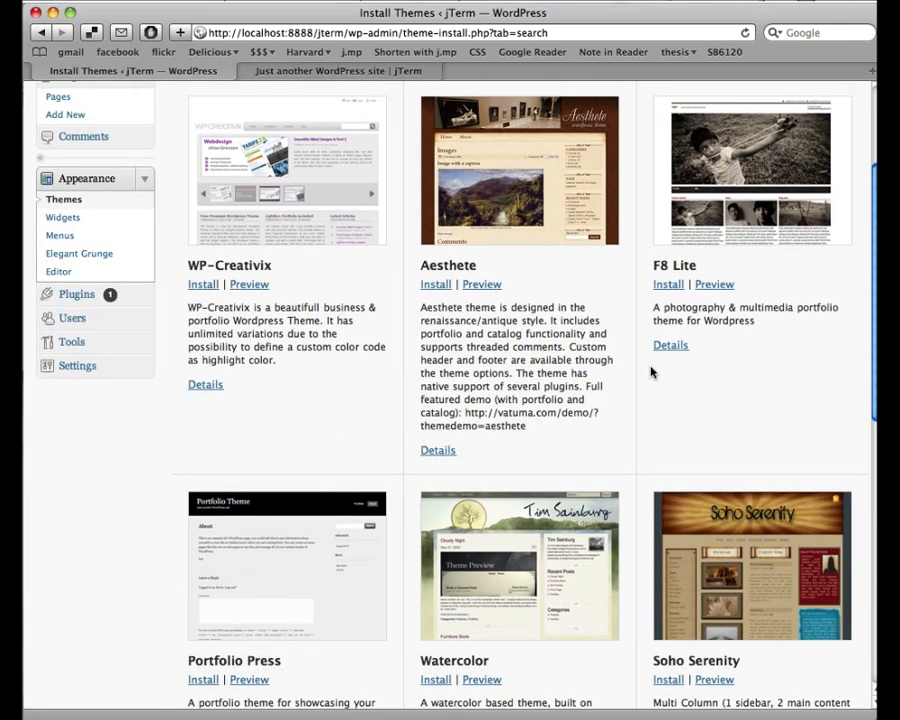
scroll(650, 372, up, 2)
scroll(650, 372, down, 12)
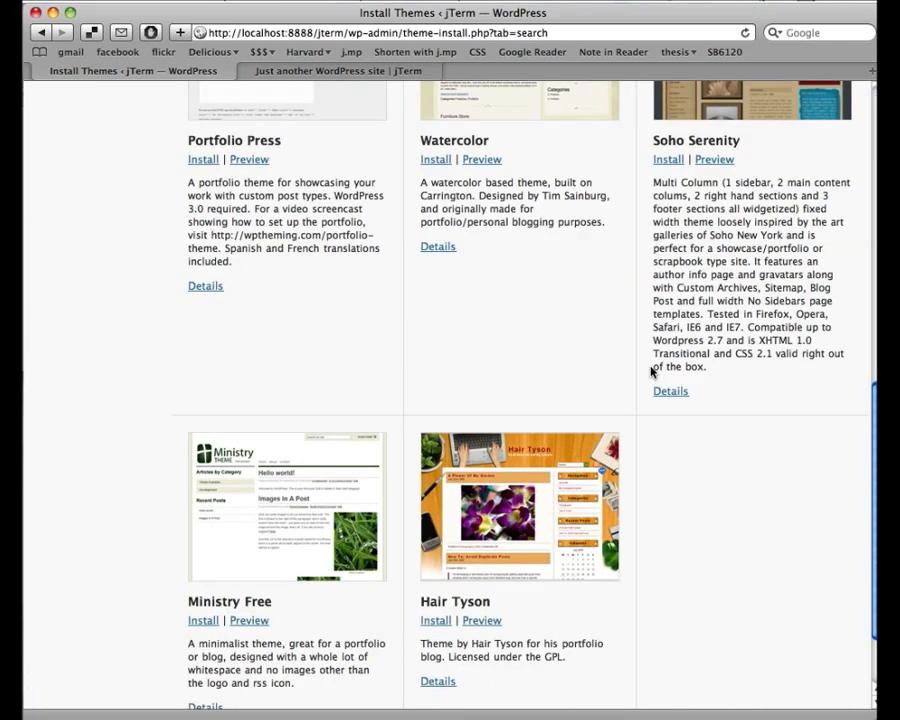
scroll(650, 372, up, 15)
scroll(648, 370, down, 10)
scroll(648, 370, up, 1)
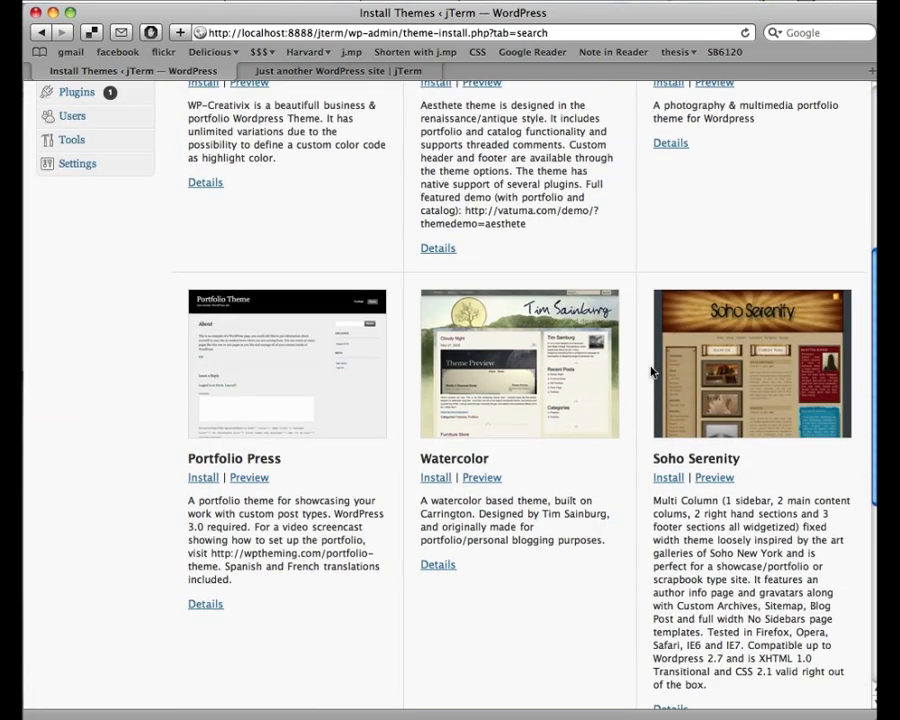
scroll(650, 372, up, 6)
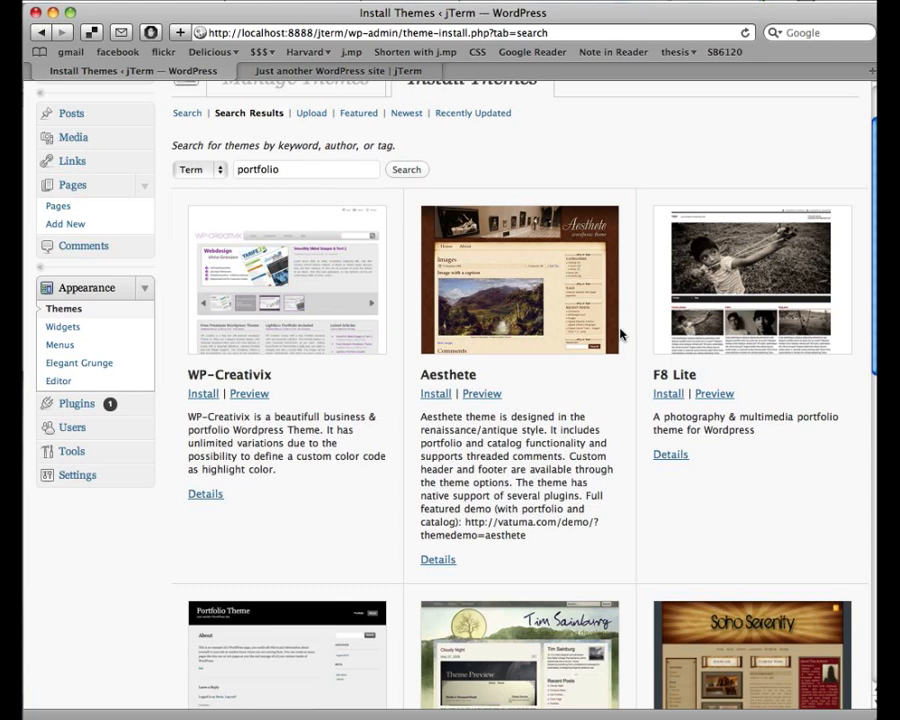
scroll(620, 334, up, 2)
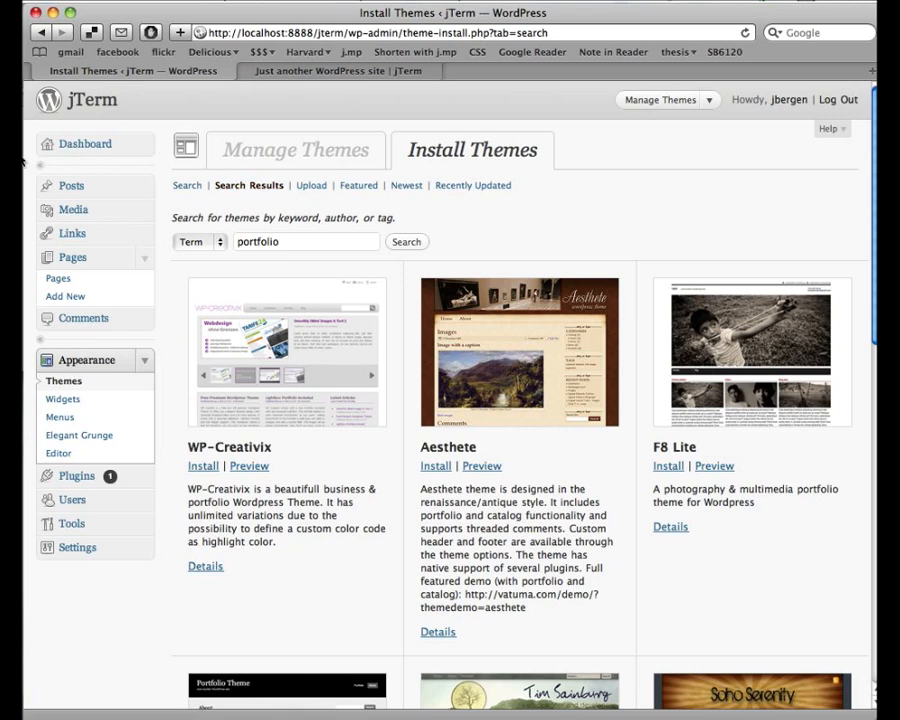
- In Finder, navigate to localhost/jterm, enlarge the window and show it in list view
key(super+Tab)
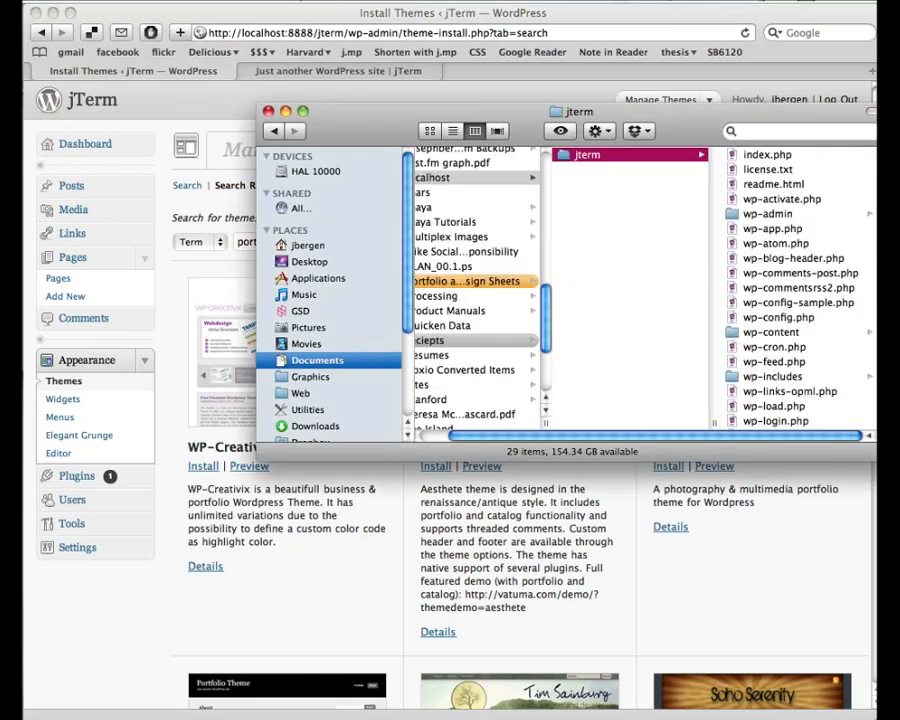
drag(657, 119, 516, 96)
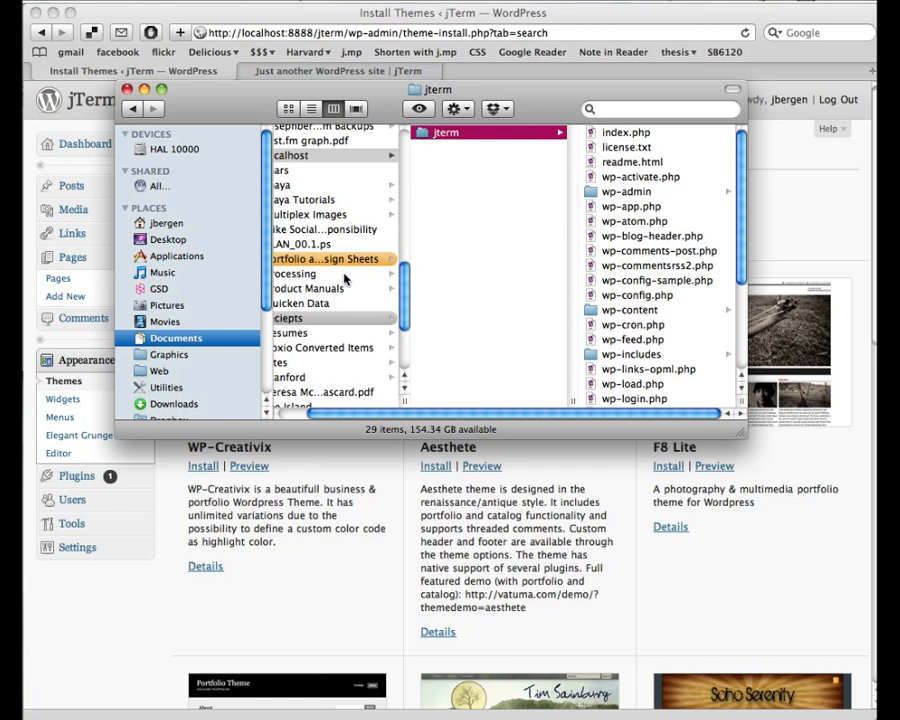
scroll(350, 272, left, 3)
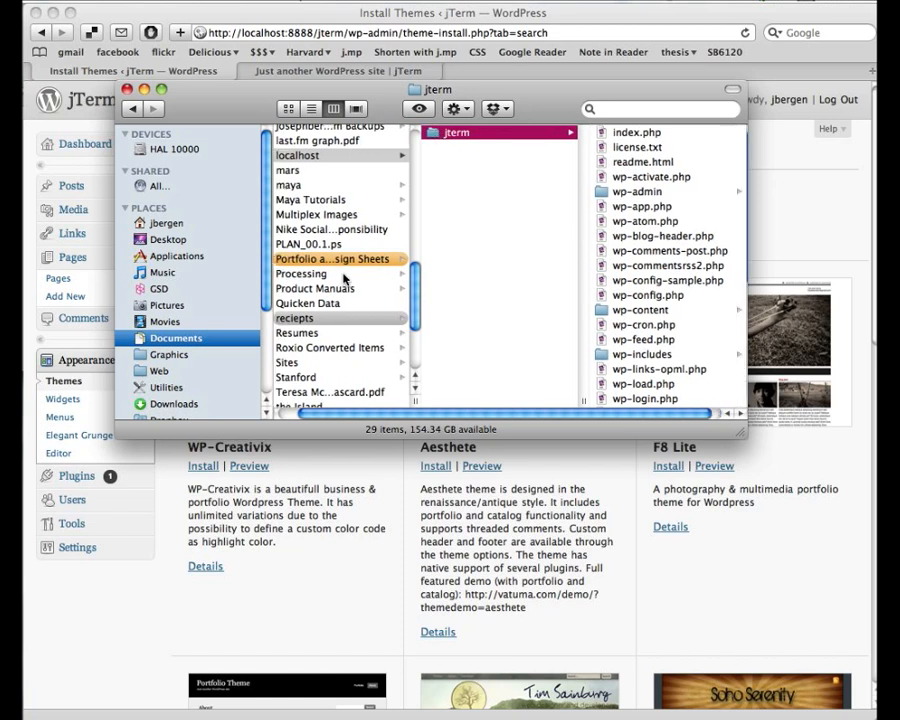
click(310, 156)
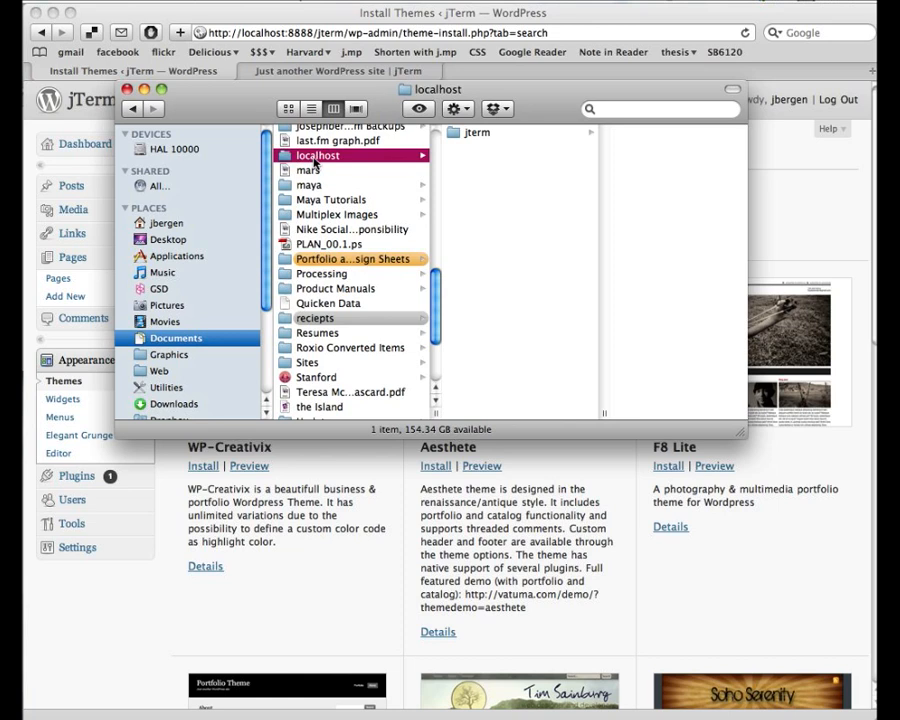
key(Right)
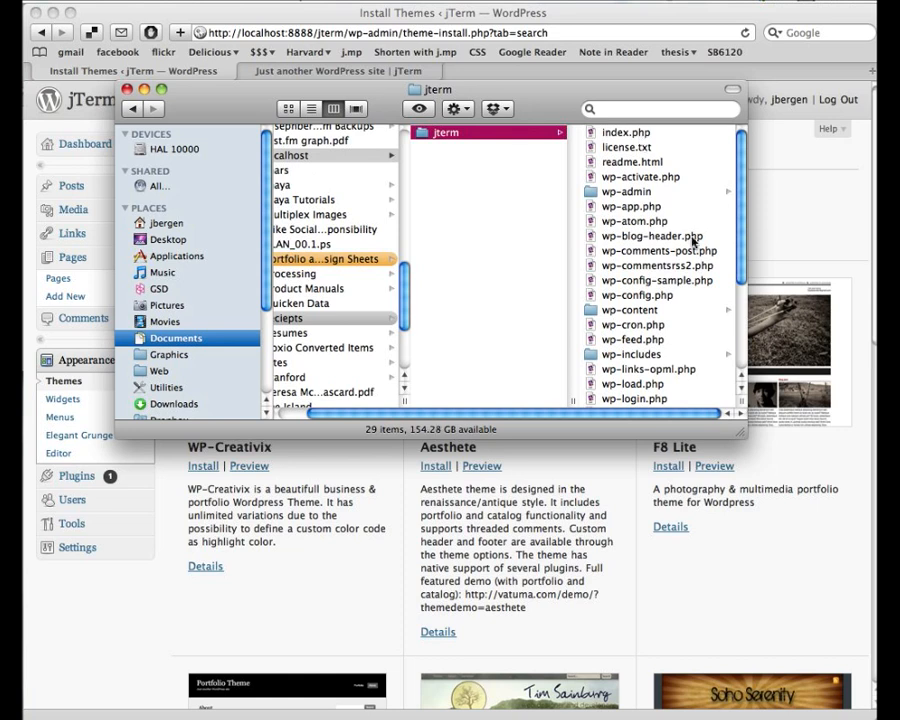
drag(740, 431, 783, 646)
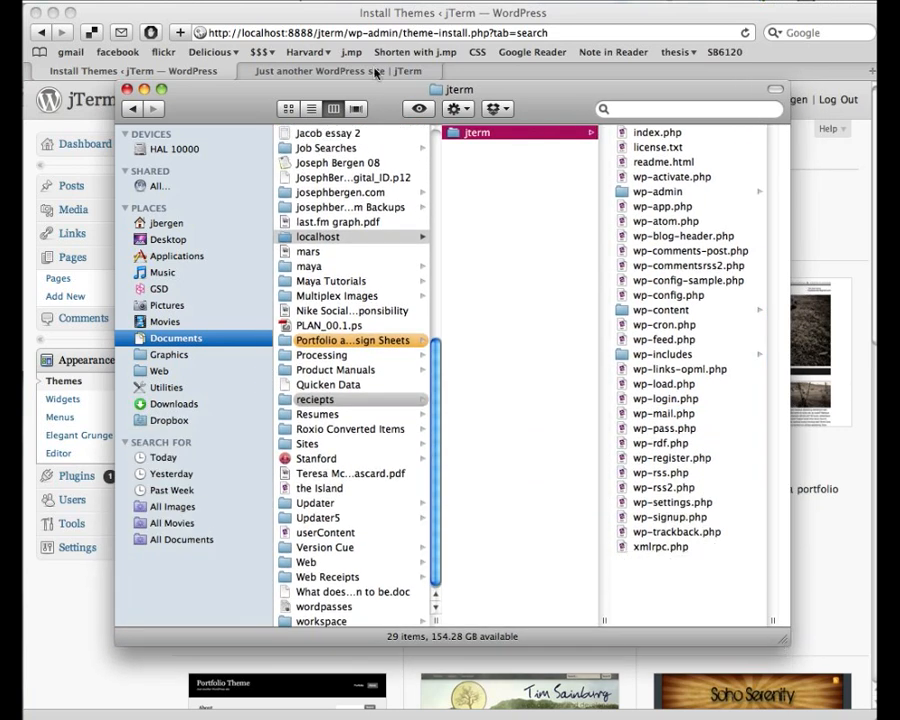
click(311, 109)
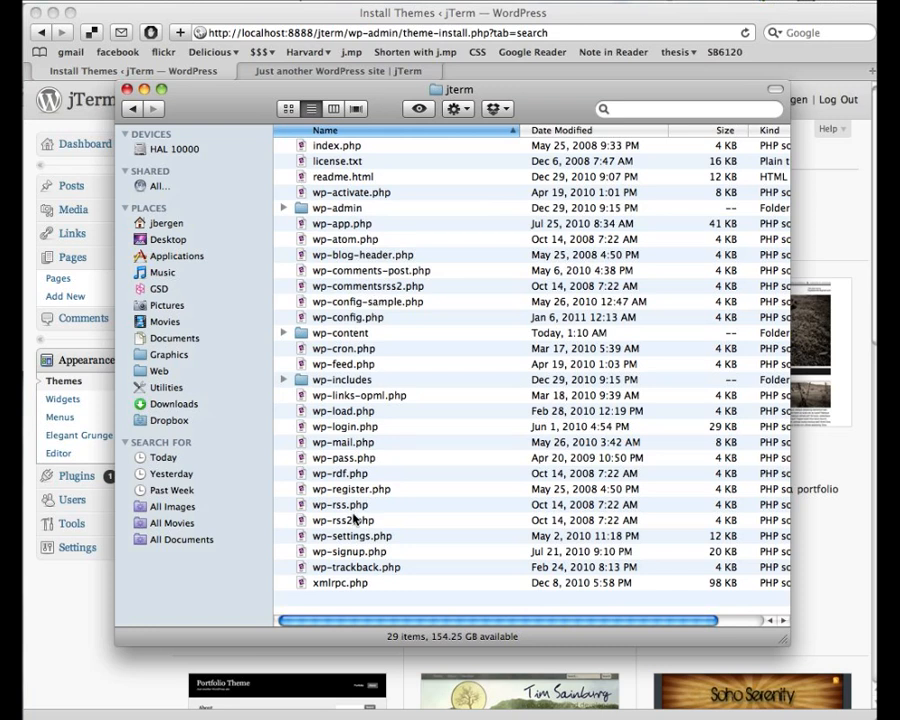
- Open wp-content/themes, select the twentyten and elegant-grunge folders, then open twentyten
double_click(303, 339)
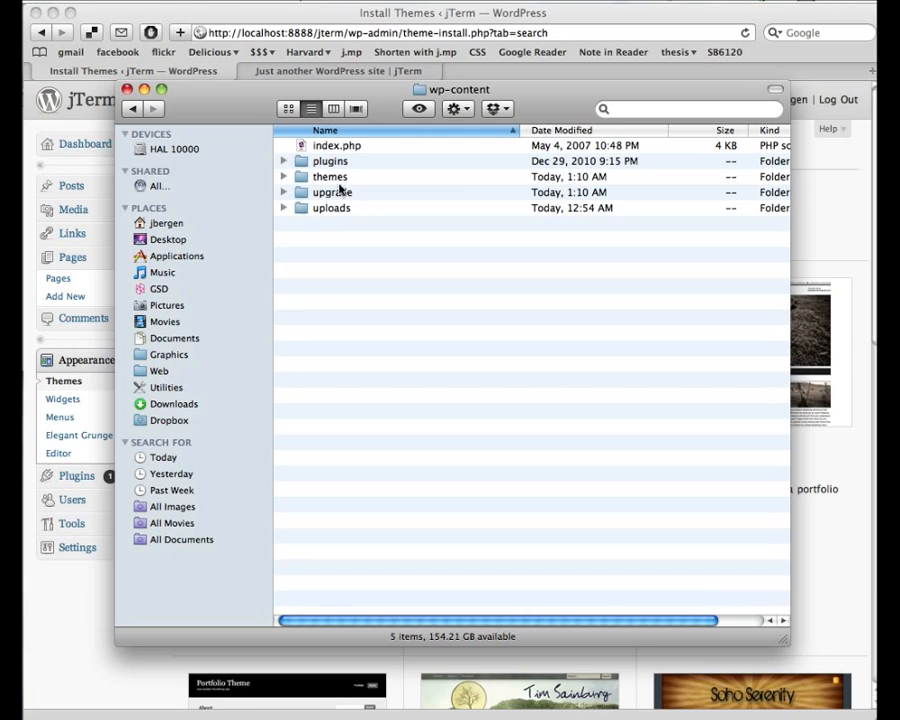
double_click(300, 181)
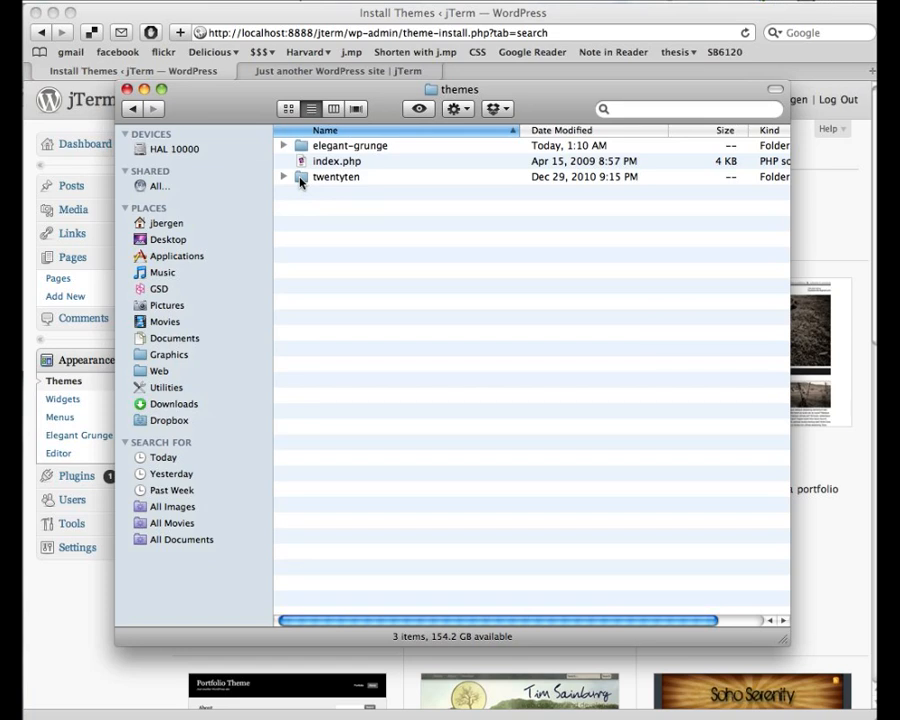
click(300, 180)
click(305, 148)
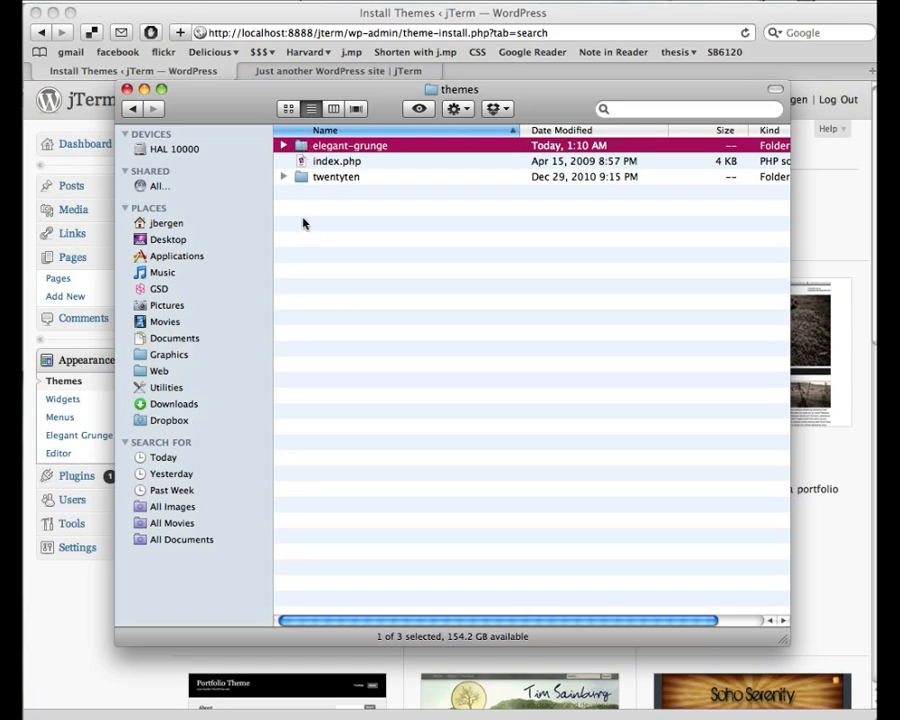
double_click(300, 178)
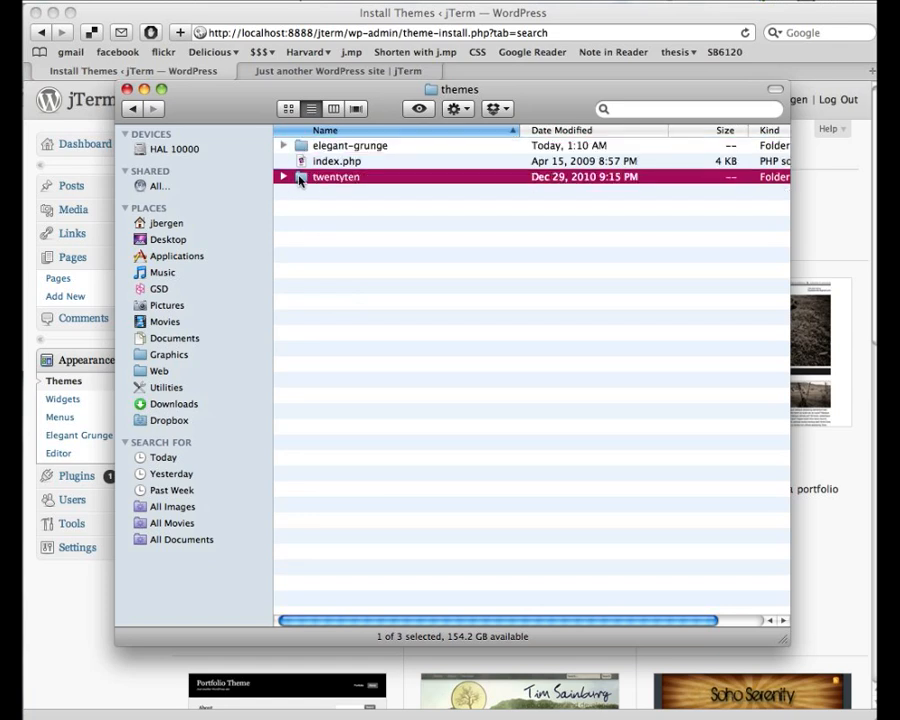
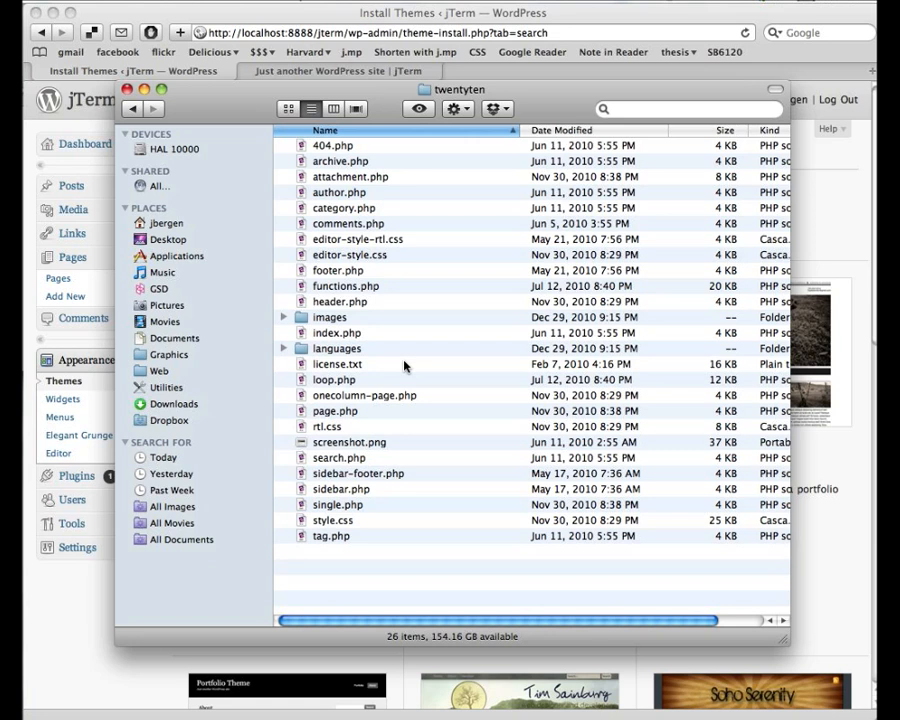
- Go back from twentyten to the themes folder listing elegant-grunge, index.php and twentyten
click(137, 108)
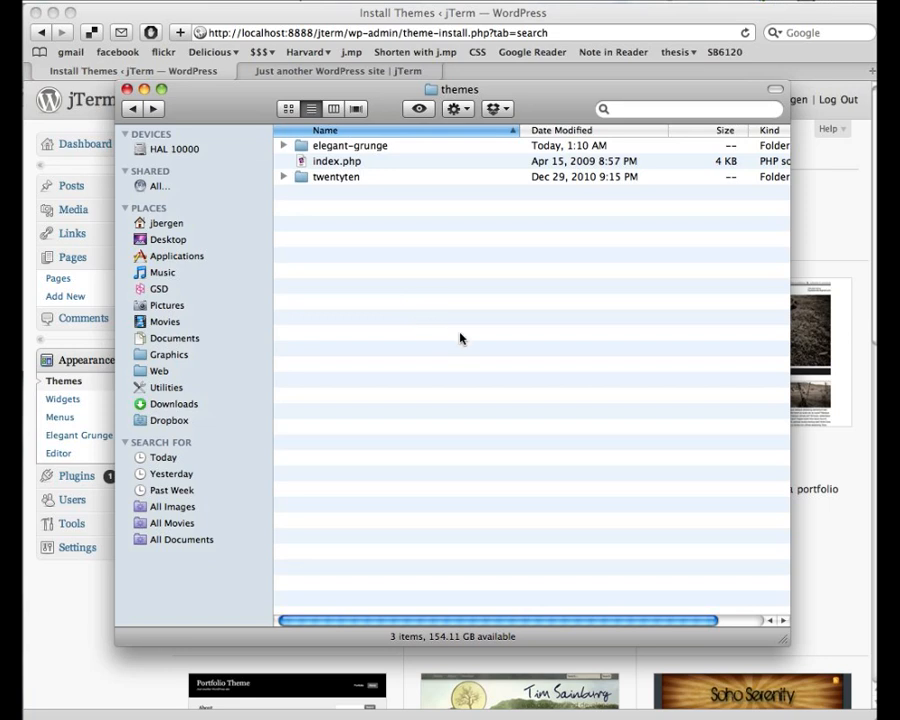
- Copy the ultraLW folder from the Desktop into wp-content/themes and check its files
key(super+n)
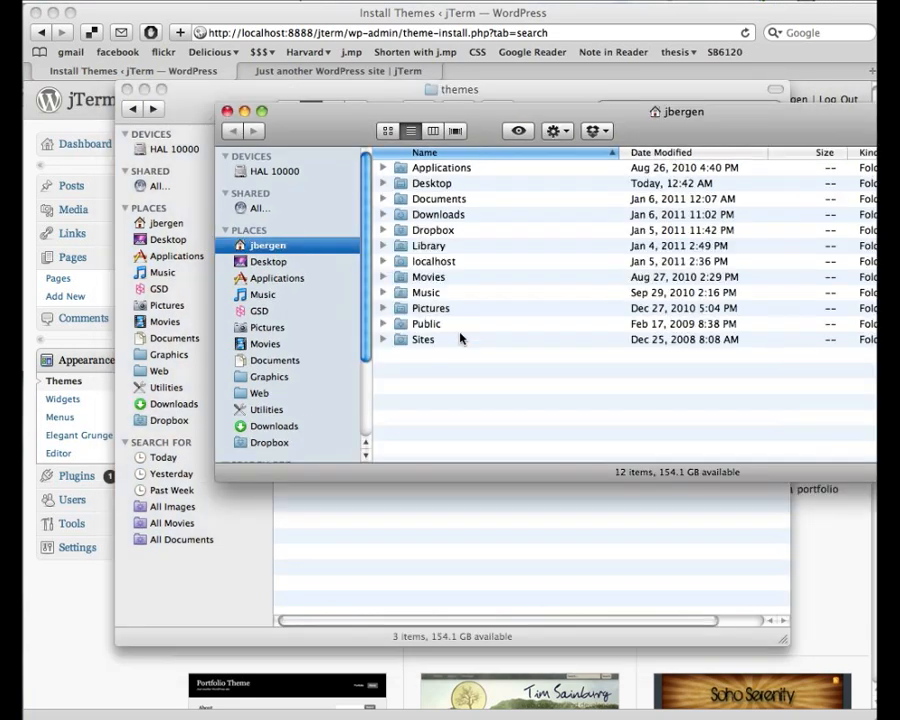
double_click(438, 186)
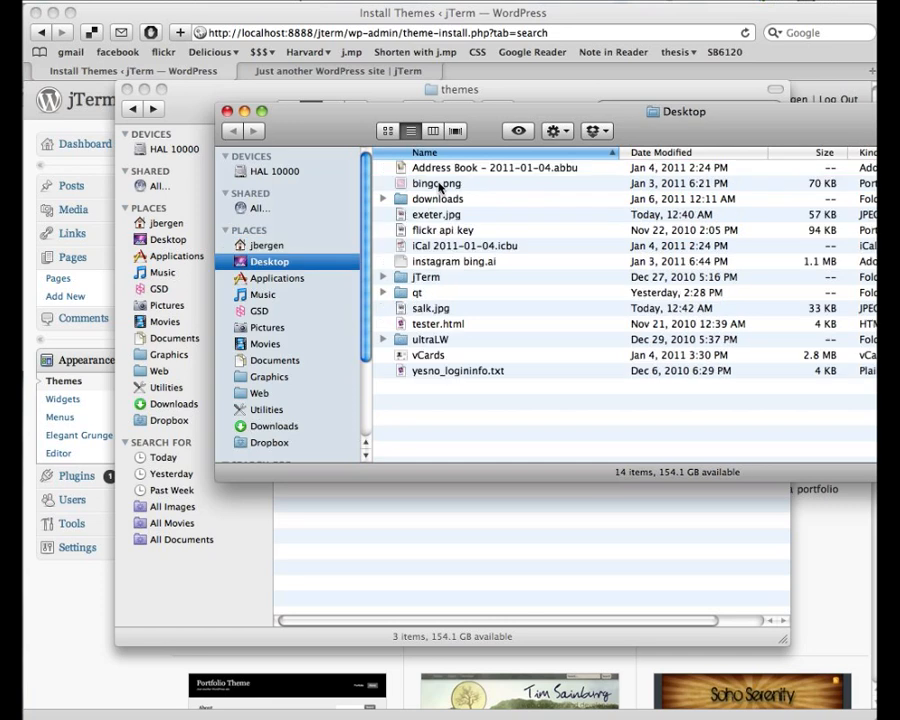
drag(485, 128, 430, 382)
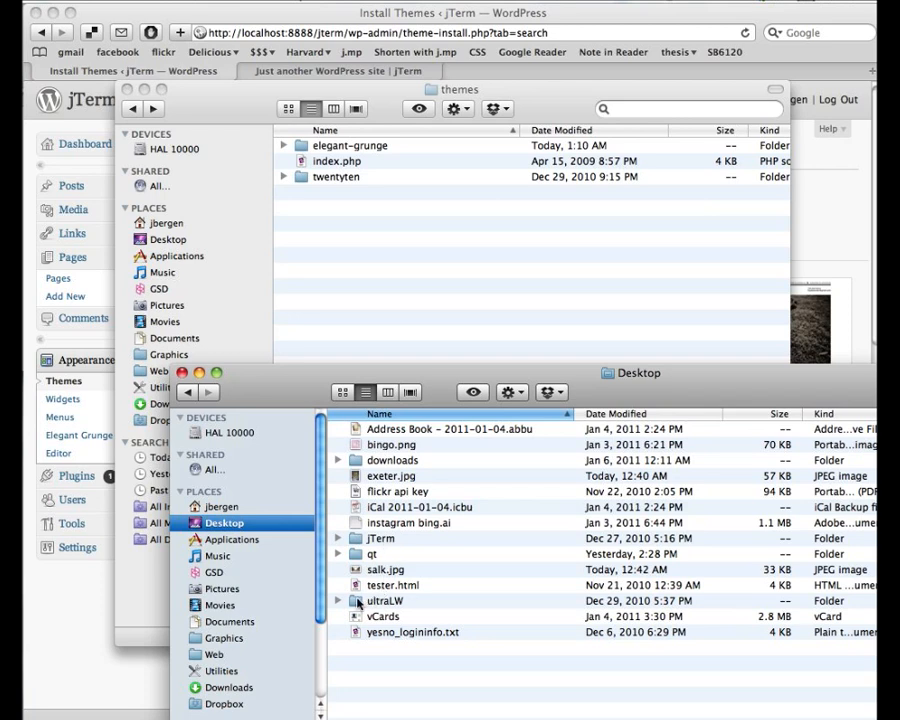
drag(352, 600, 378, 263)
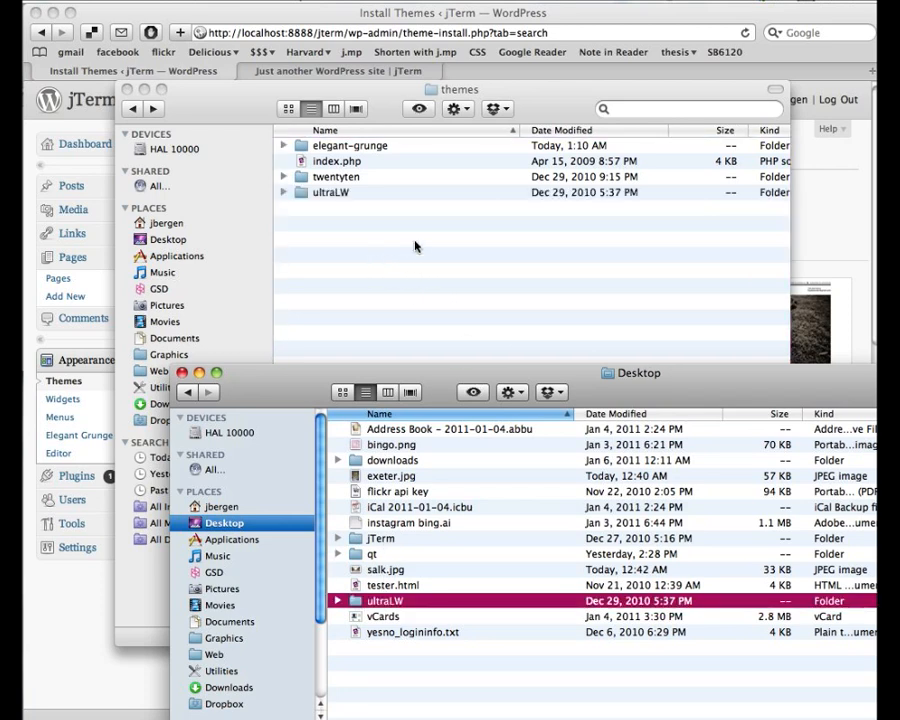
click(416, 245)
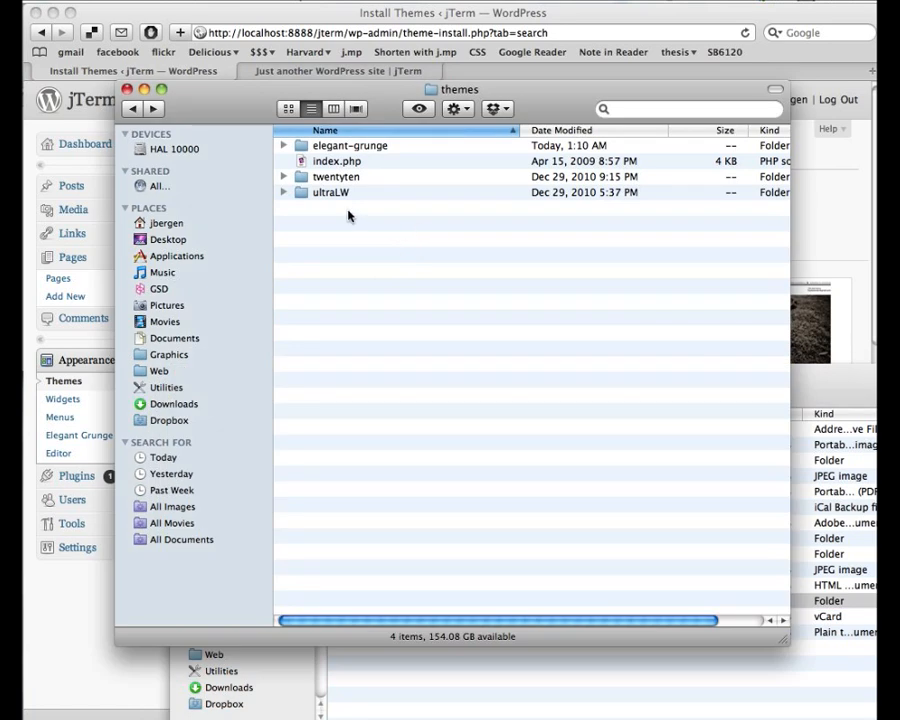
double_click(298, 194)
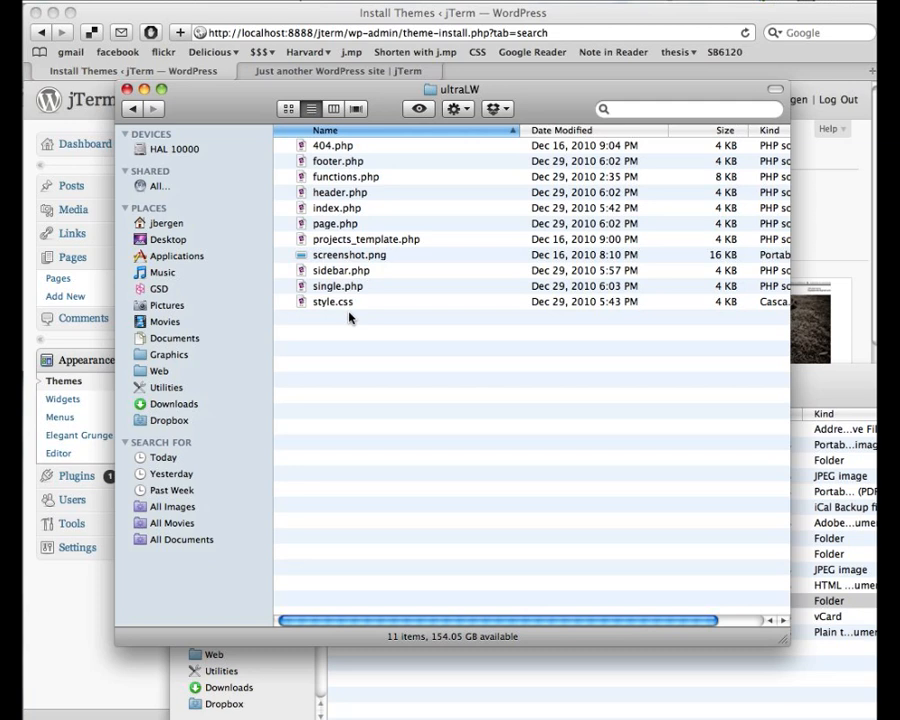
click(136, 116)
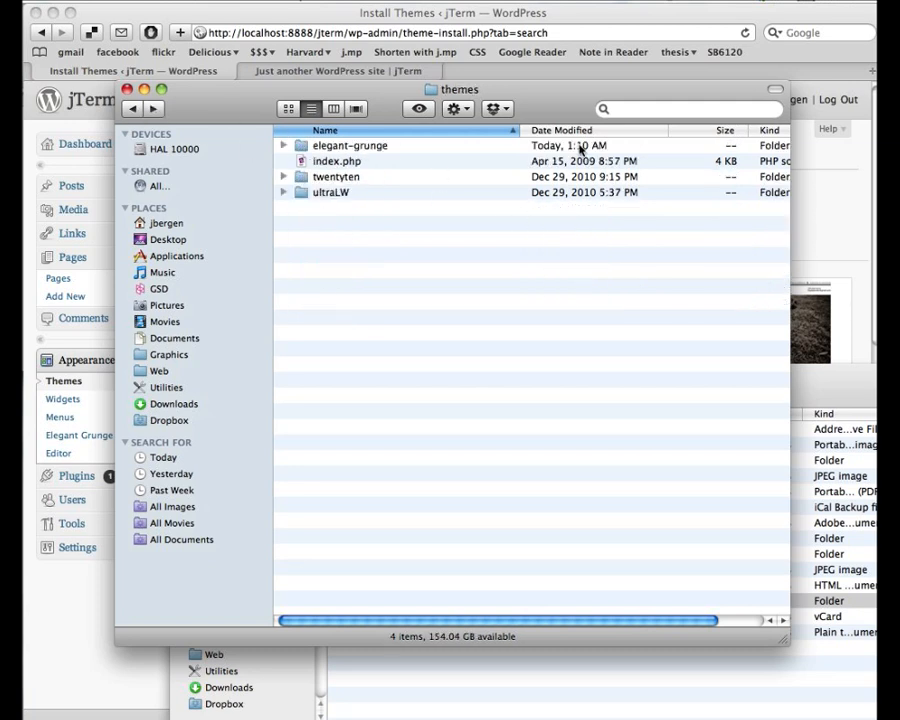
- Activate Ultra-lightweight Wordpress Theme 1.0 under Available Themes in the jTerm WordPress admin
click(537, 17)
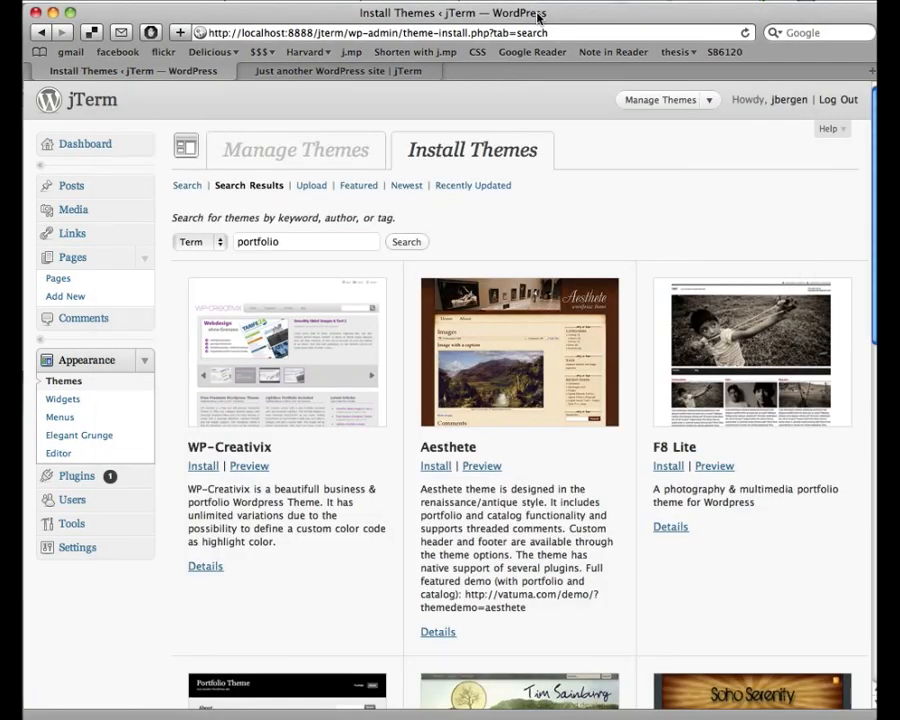
click(316, 157)
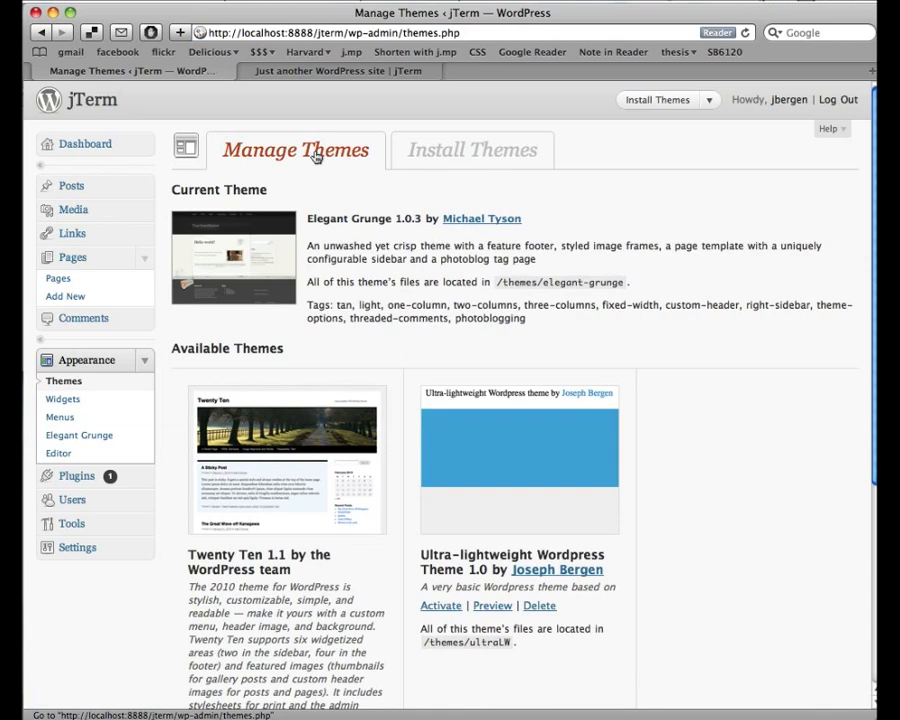
scroll(390, 334, down, 3)
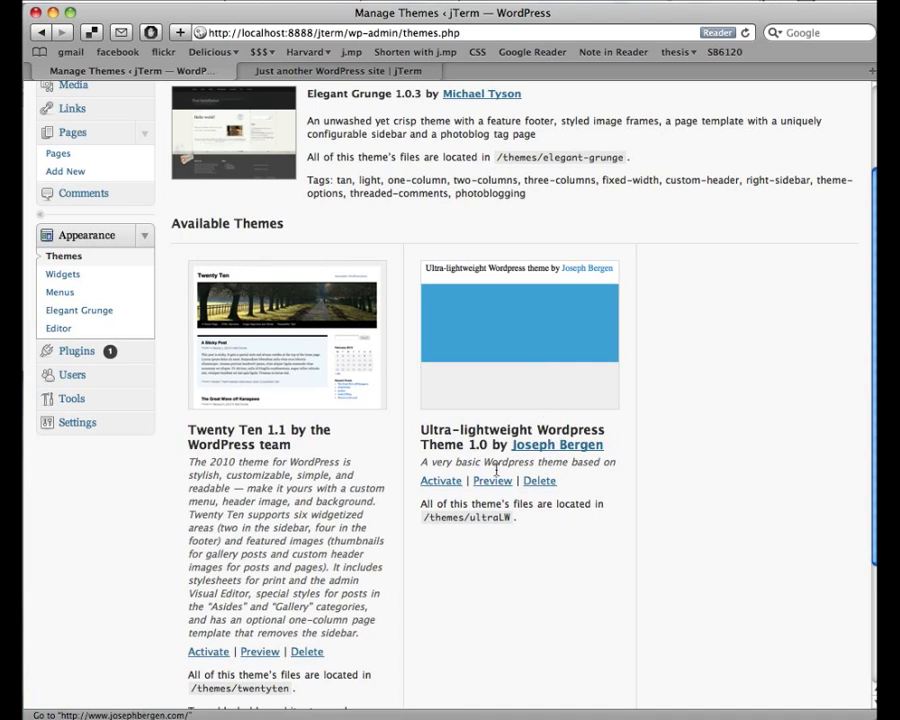
click(449, 483)
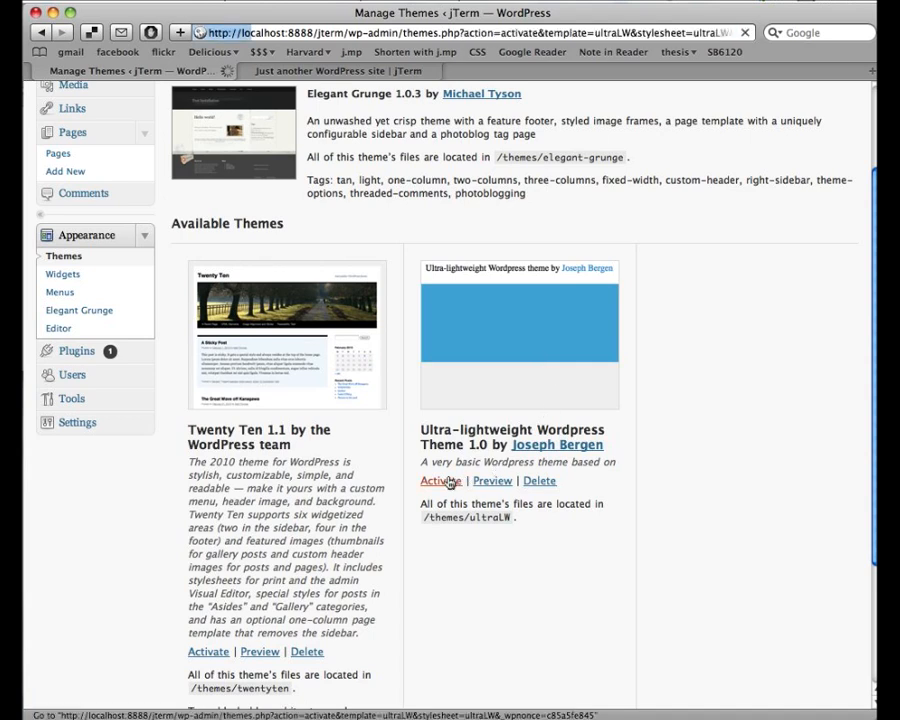
- Reload the jTerm site tab to see it in the ultraLW theme and select the sidebar credit
click(341, 72)
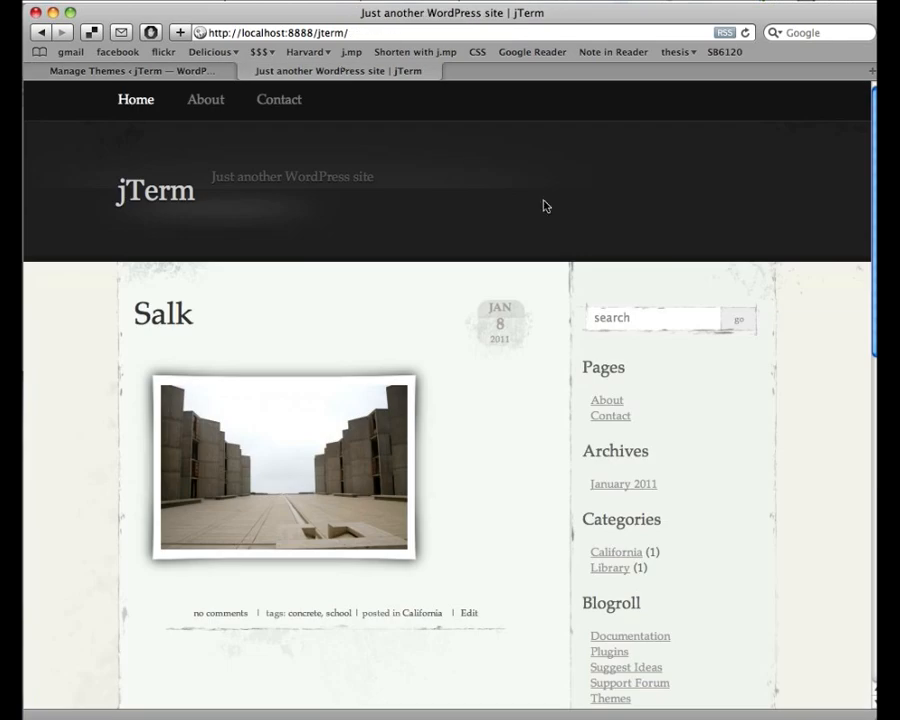
key(super+r)
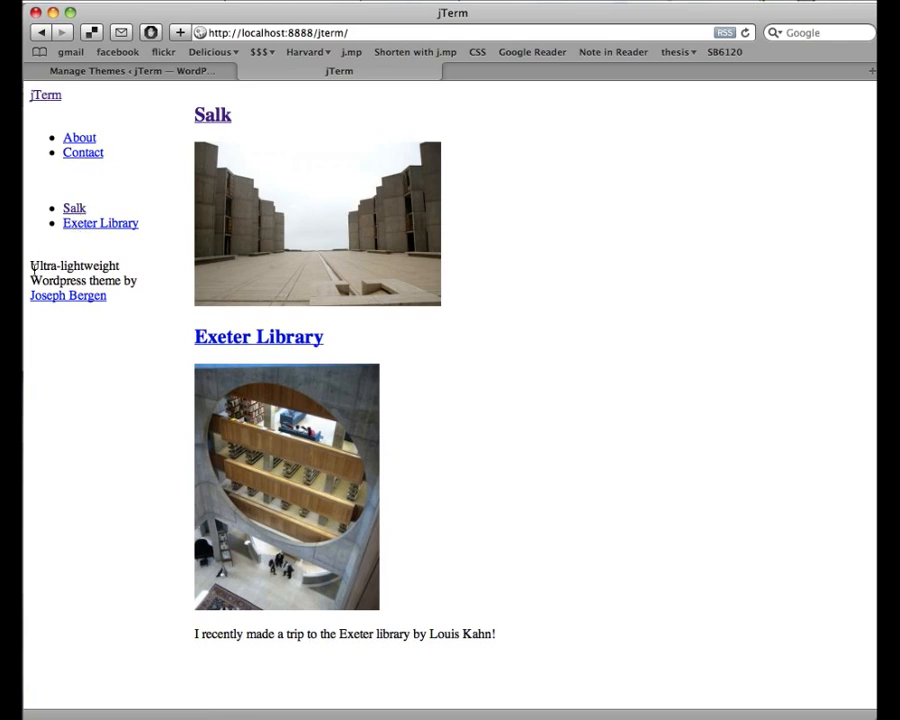
drag(29, 267, 138, 295)
- Browse the jTerm site in ultraLW: the Salk post, then the Contact and About pages
click(139, 297)
click(218, 117)
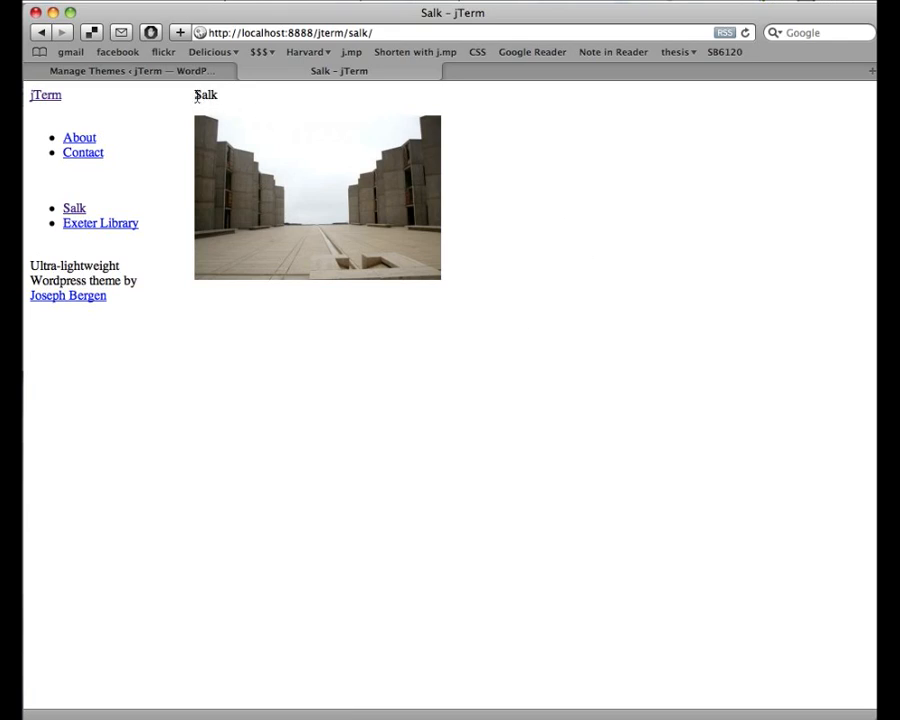
drag(199, 95, 219, 95)
click(221, 94)
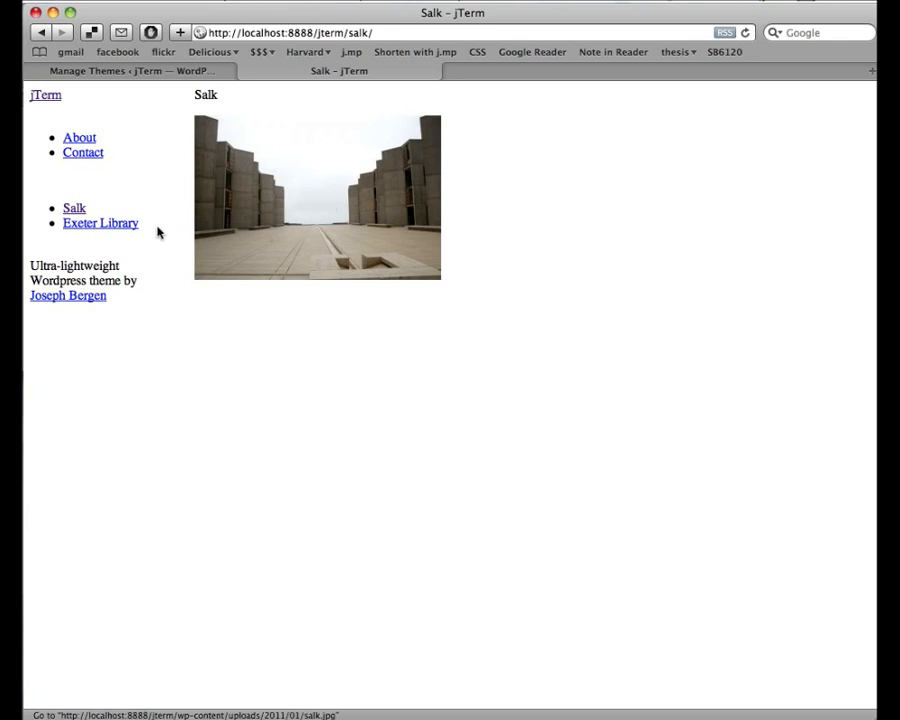
click(78, 154)
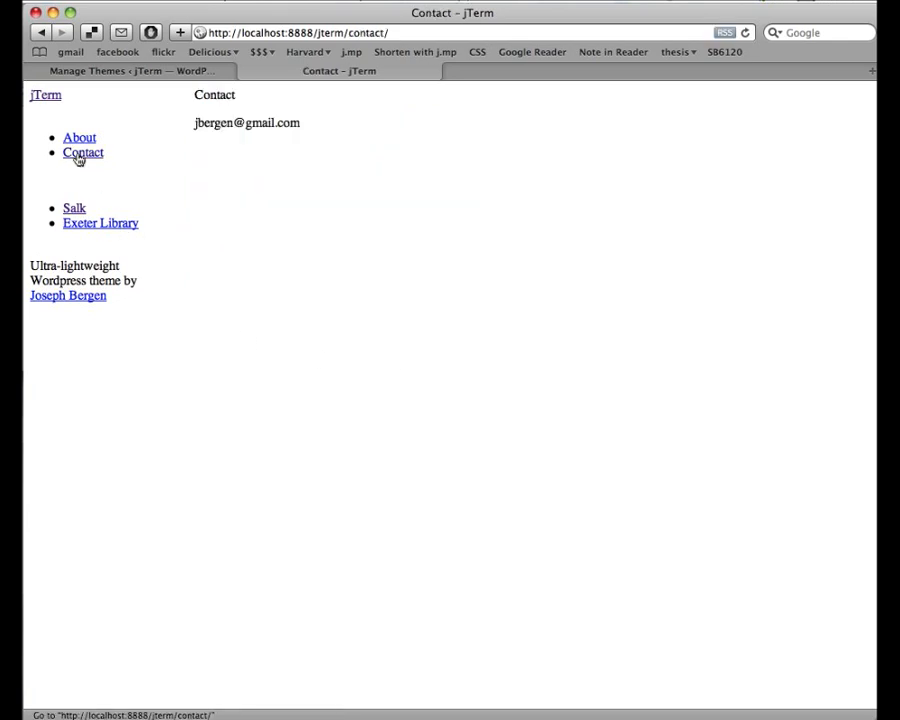
click(79, 139)
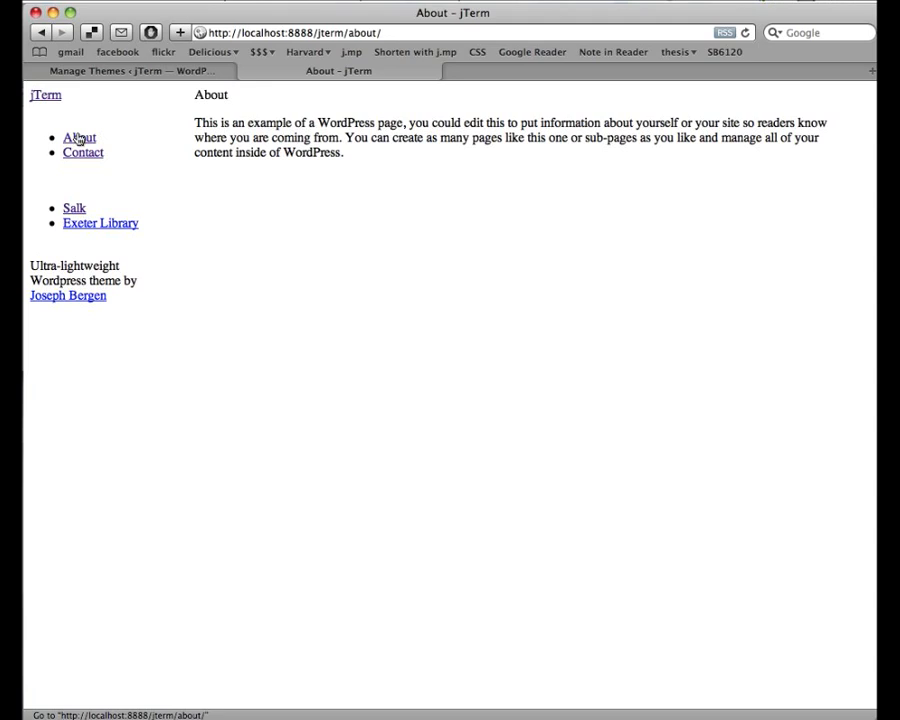